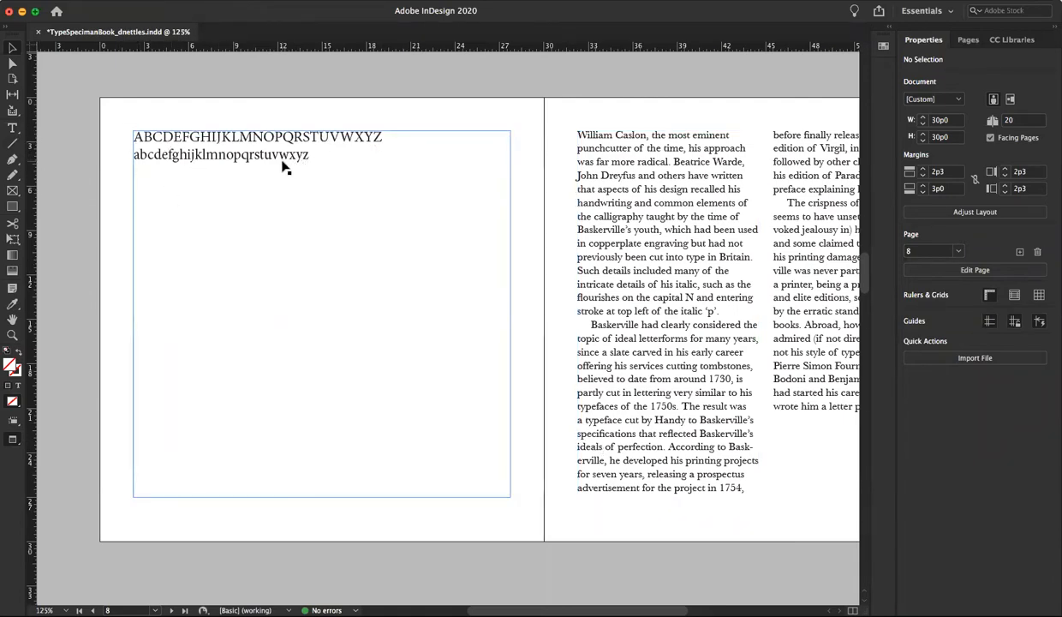
Set the uppercase and lowercase alphabet lines on page 8 to a font size of 48 pt
key(t)
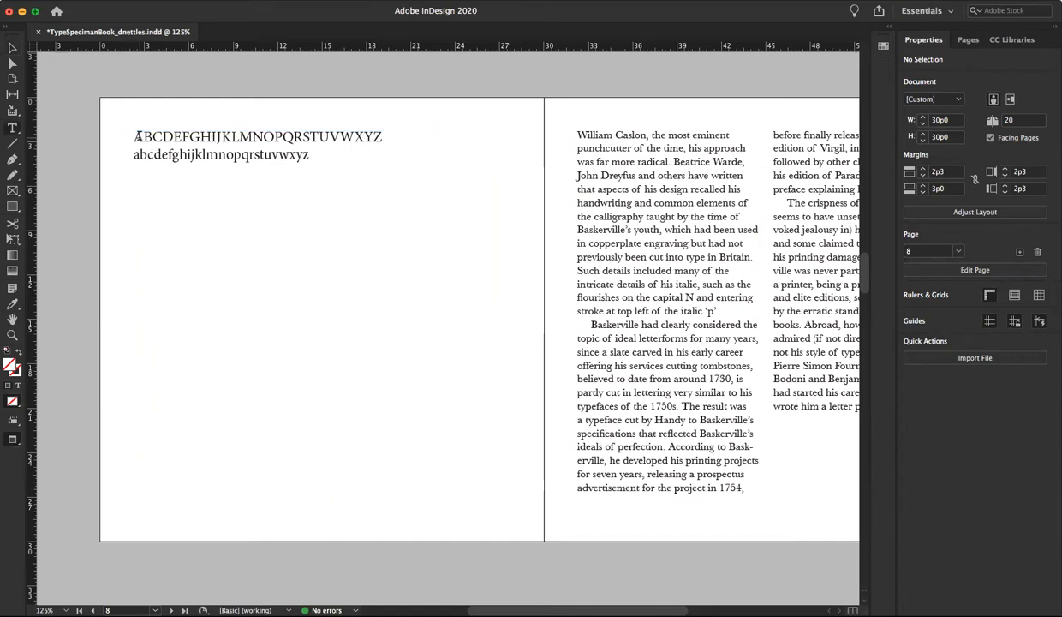
click(137, 136)
drag(137, 137, 446, 148)
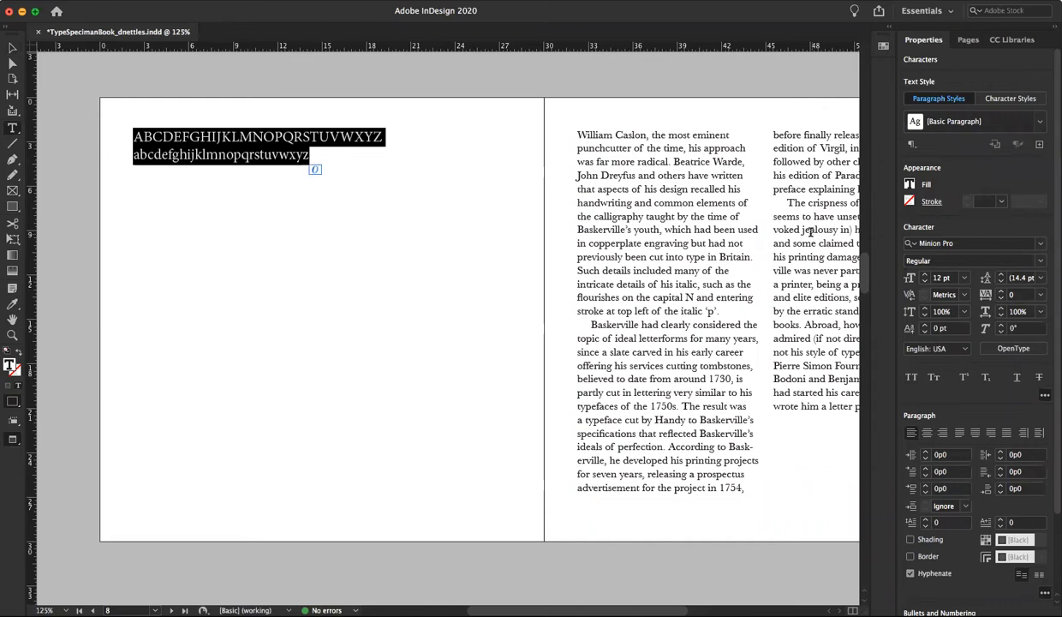
click(963, 278)
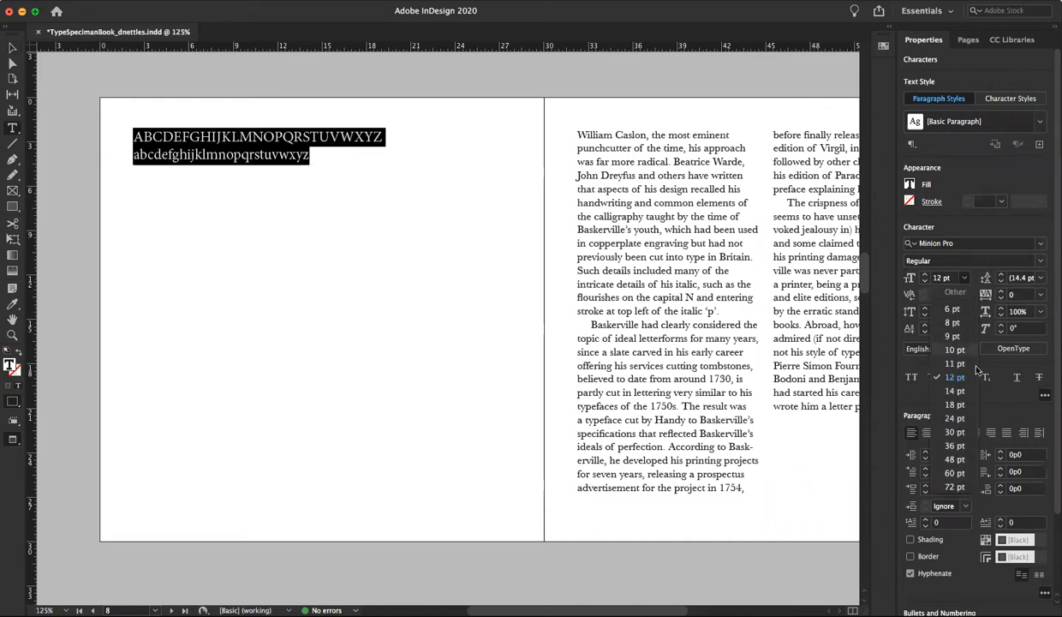
click(964, 460)
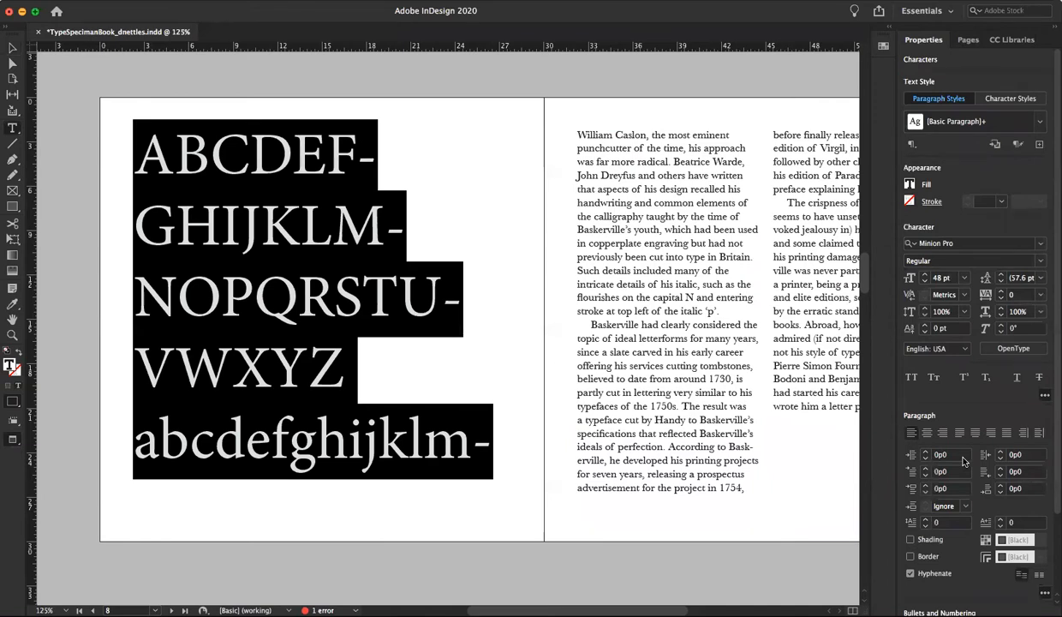
Tighten the leading of the alphabet text to 49.6 pt
key(alt+Up)
key(alt+Up)
key(alt+Up)
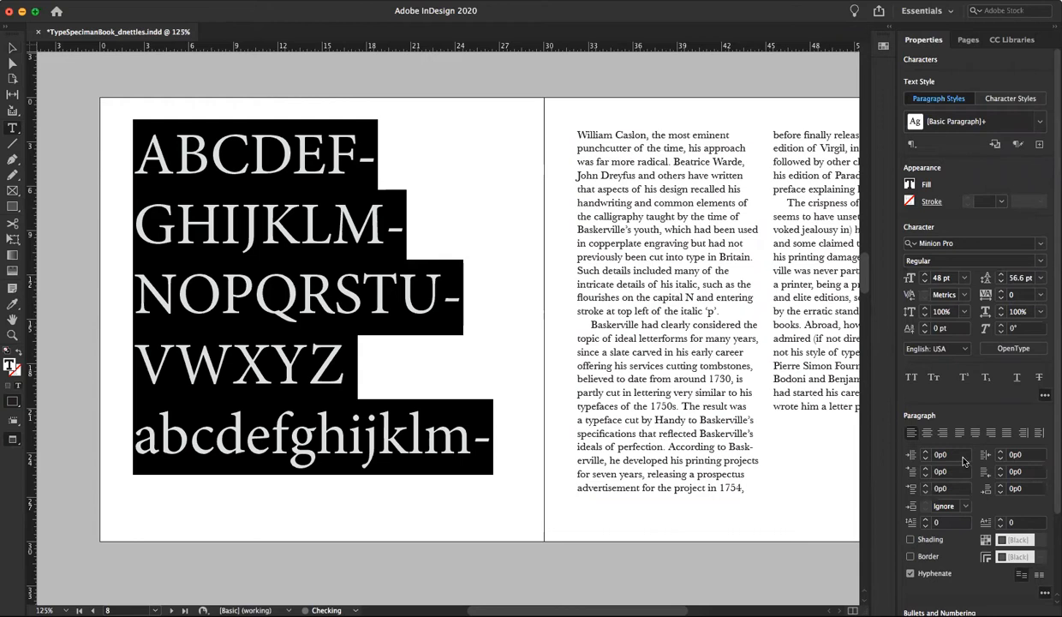
key(alt+Up)
key(alt+Up)
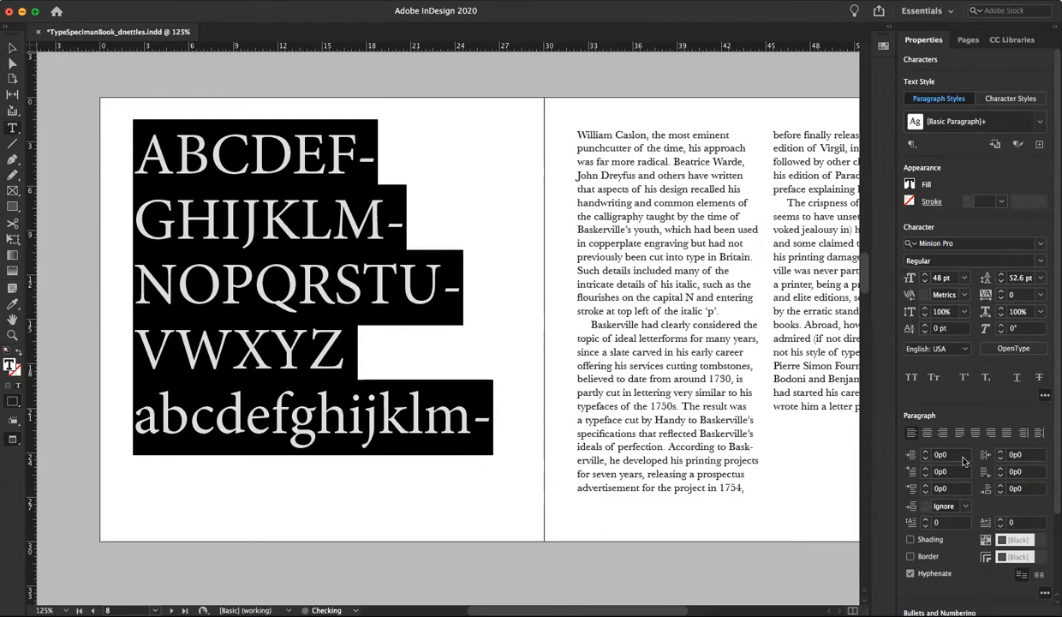
key(alt+Up)
key(alt+Up)
key(alt+Up)
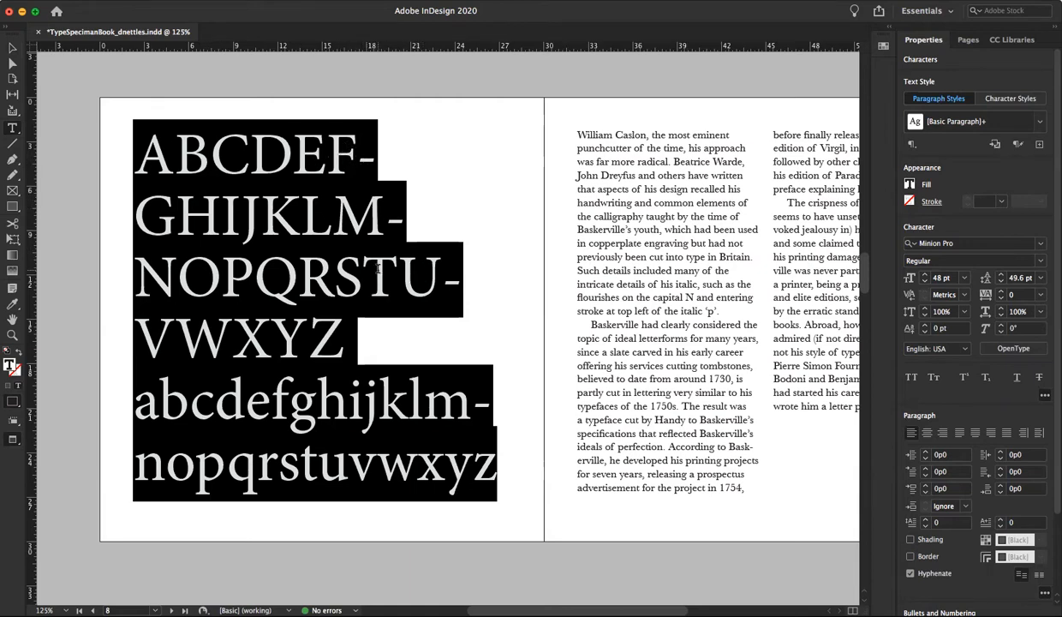
Break the uppercase alphabet into three lines, ending the first after I and the second after R
click(234, 214)
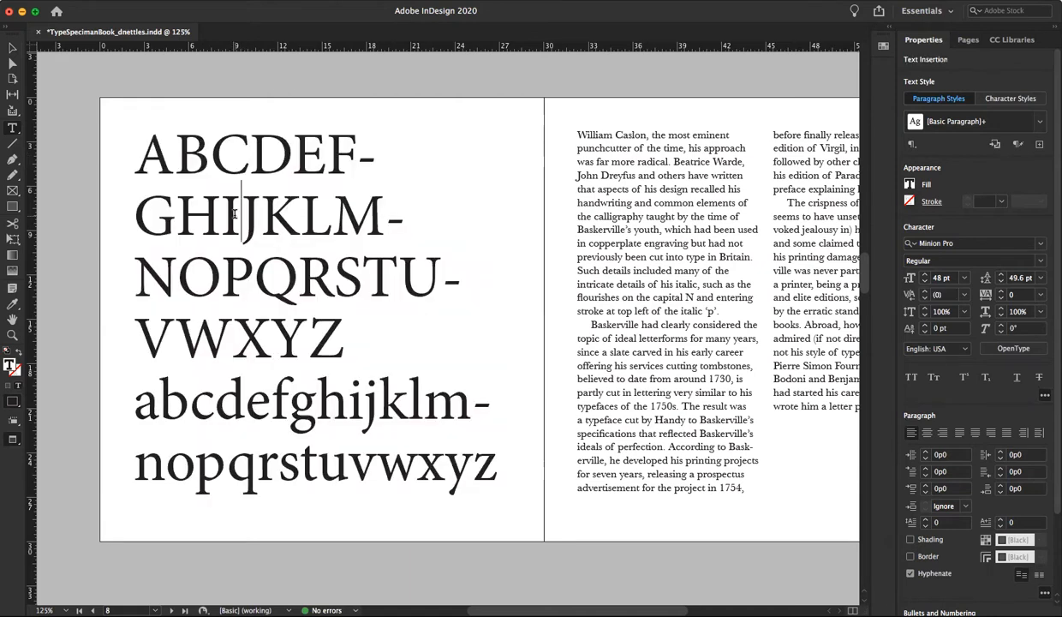
key(shift+Return)
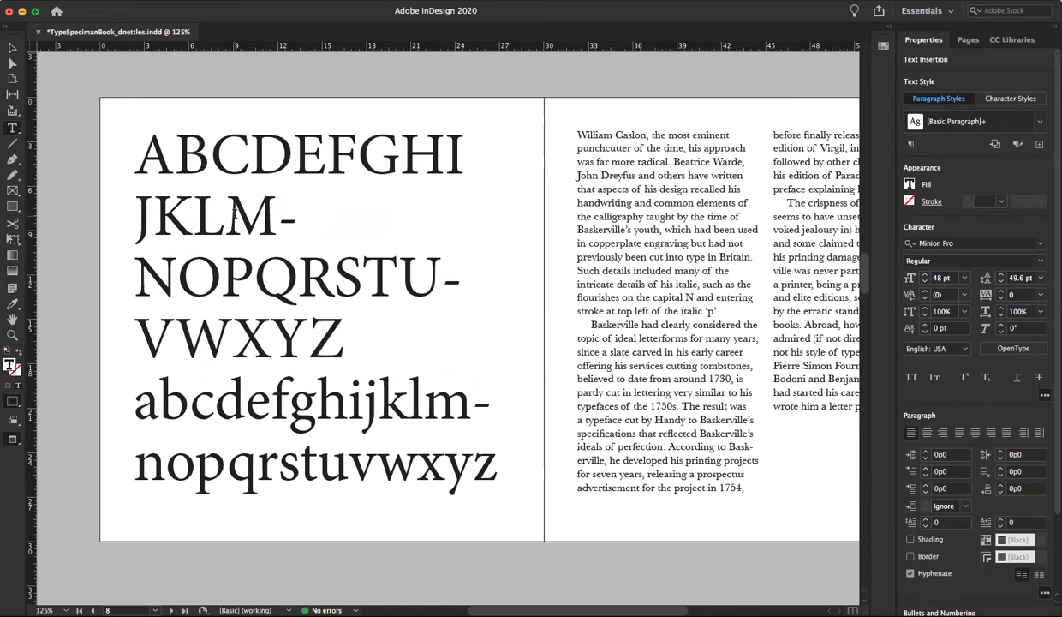
click(332, 282)
key(shift+Return)
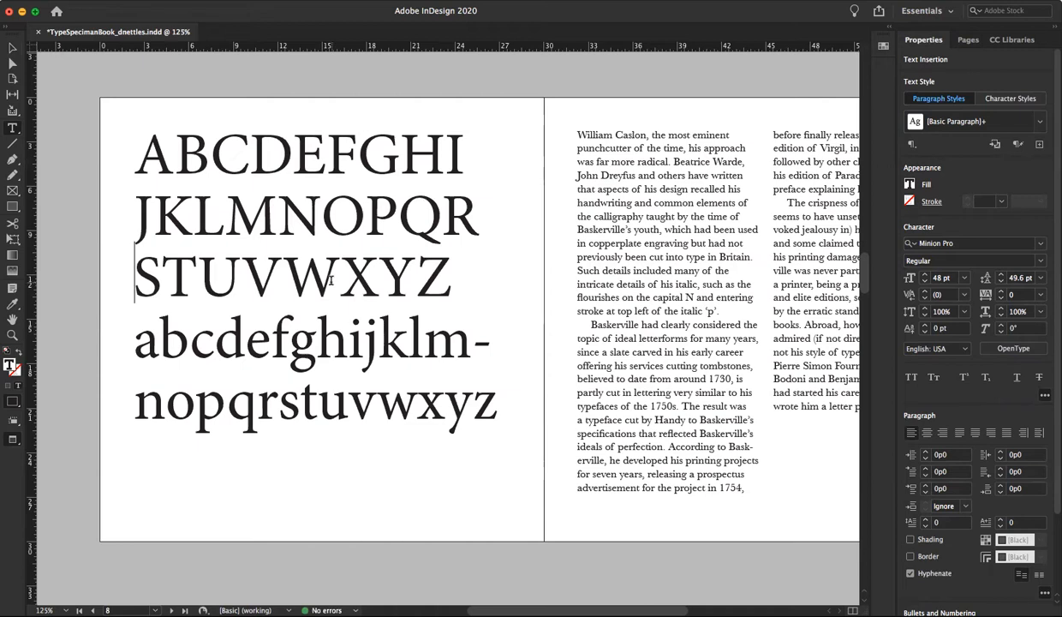
Break the lowercase alphabet into two lines, a to m and n to z
click(161, 398)
key(shift+Return)
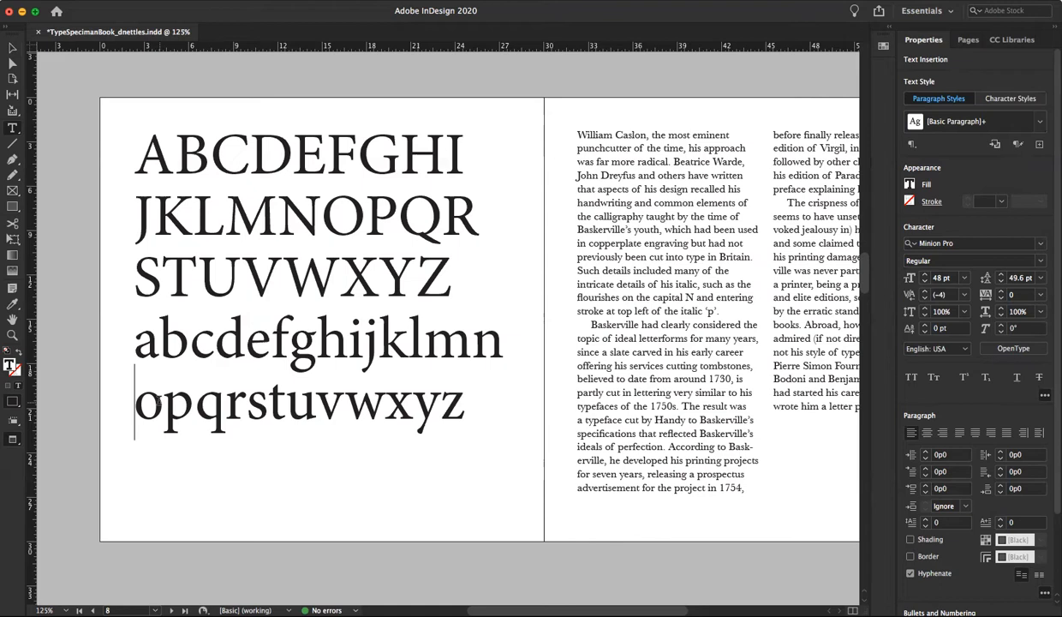
click(457, 343)
key(Return)
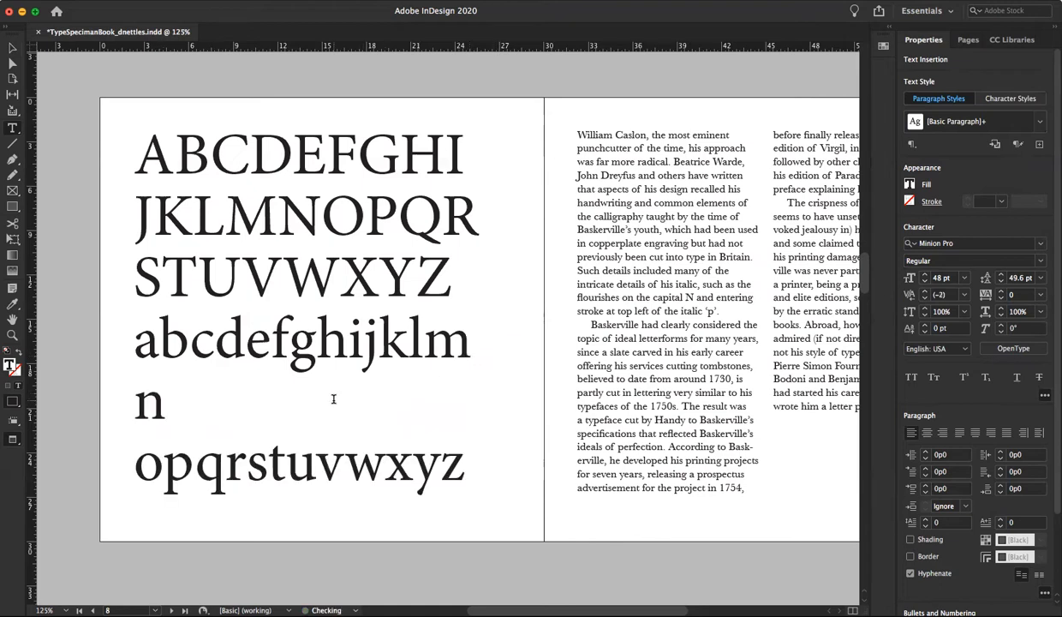
key(Delete)
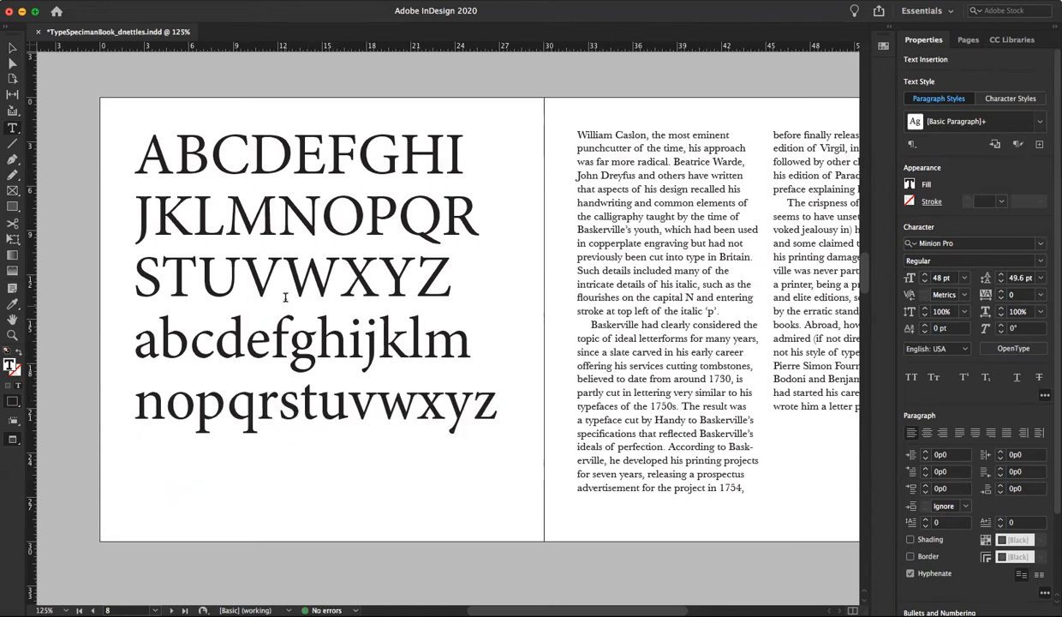
Select all five alphabet lines and justify them with the last line aligned left
mouse_move(135, 157)
mouse_down()
mouse_move(401, 296)
mouse_move(469, 404)
mouse_move(499, 420)
mouse_up()
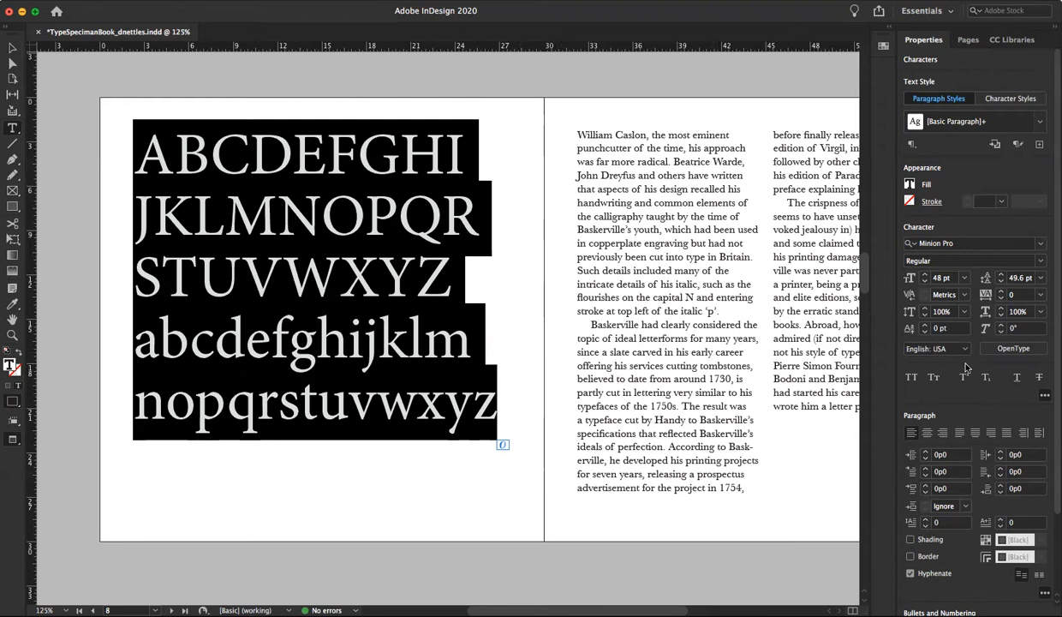
click(959, 432)
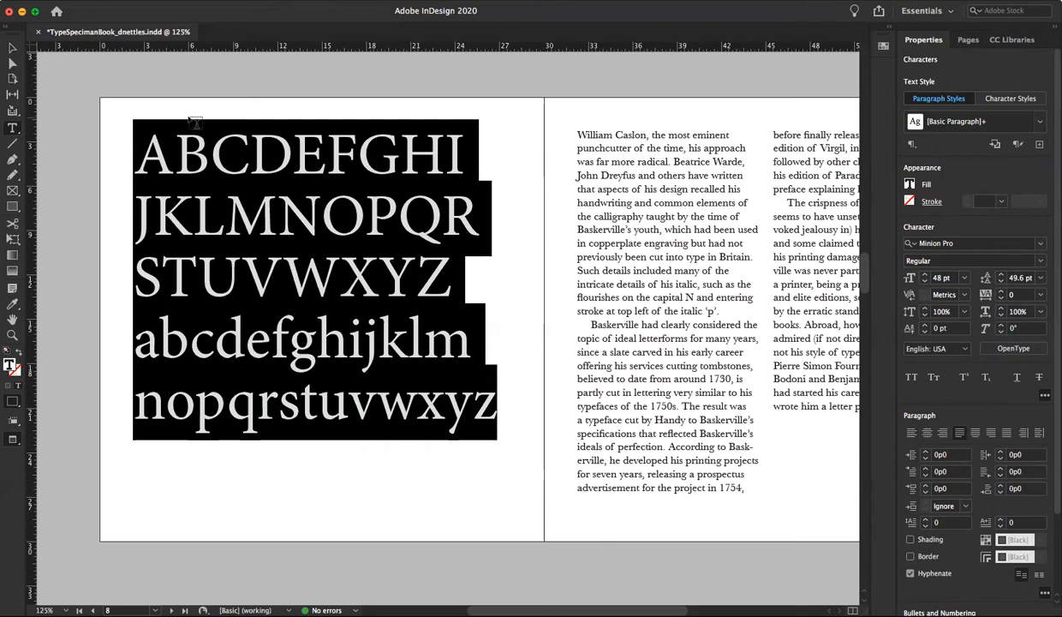
click(152, 0)
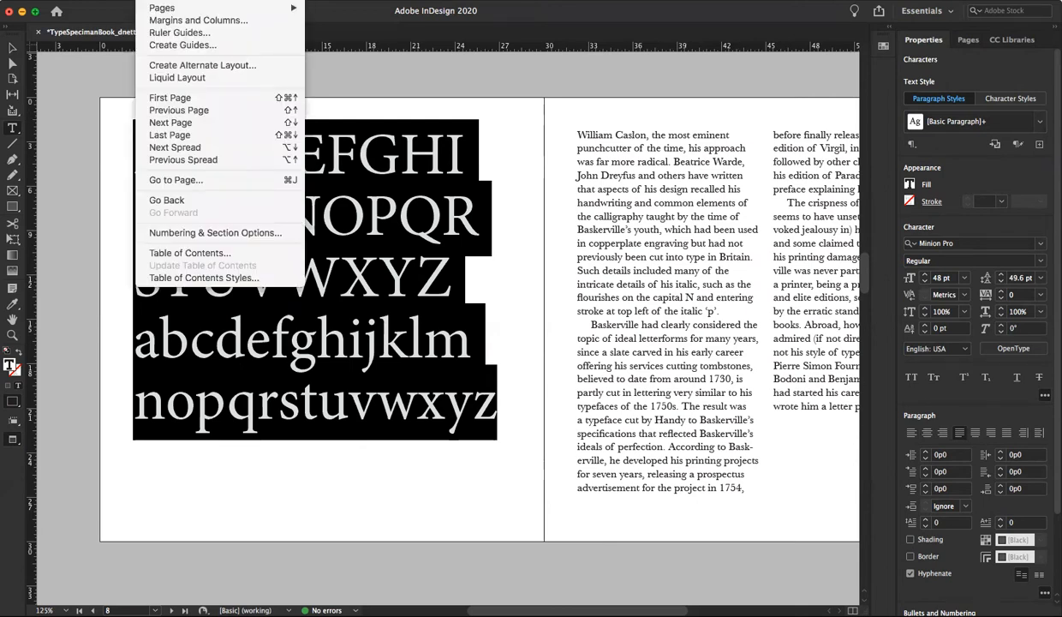
mouse_move(196, 0)
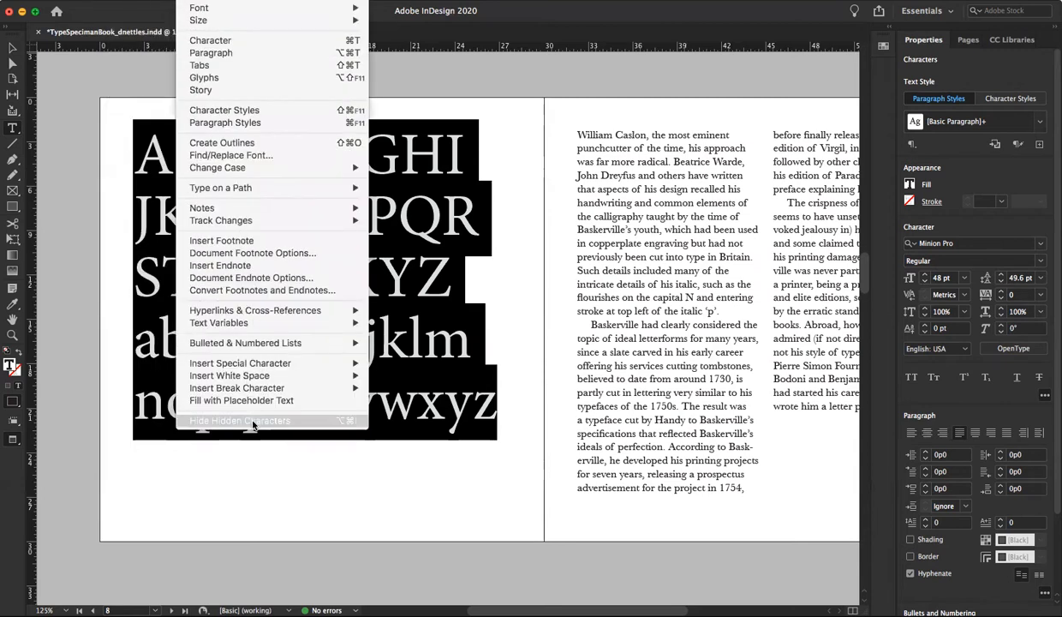
click(196, 0)
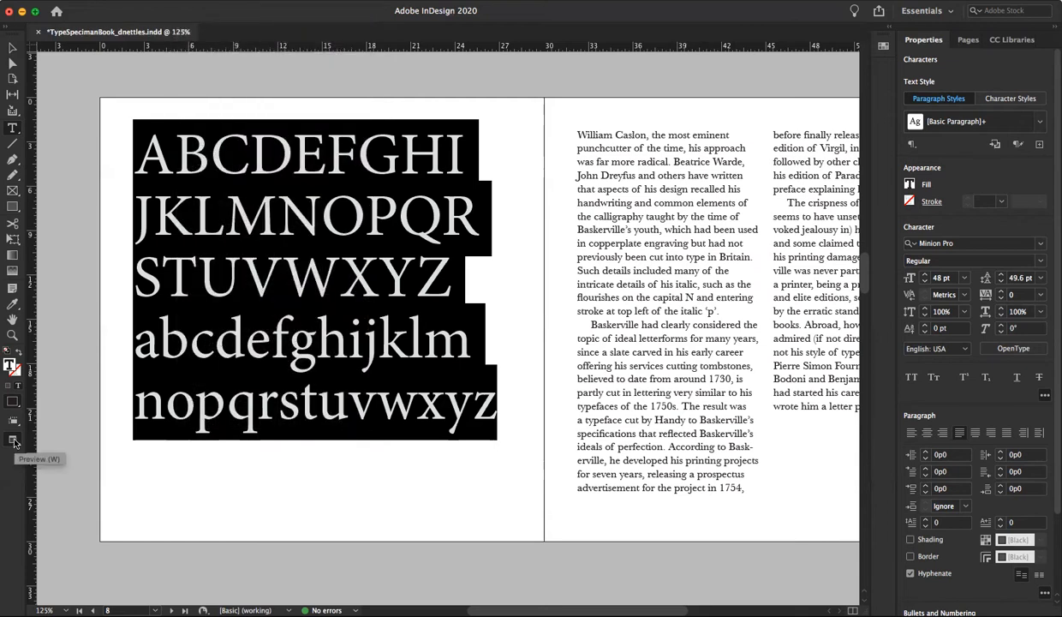
Show the spread in Normal screen mode and justify all lines of the alphabet text across the full frame width
click(12, 439)
click(53, 452)
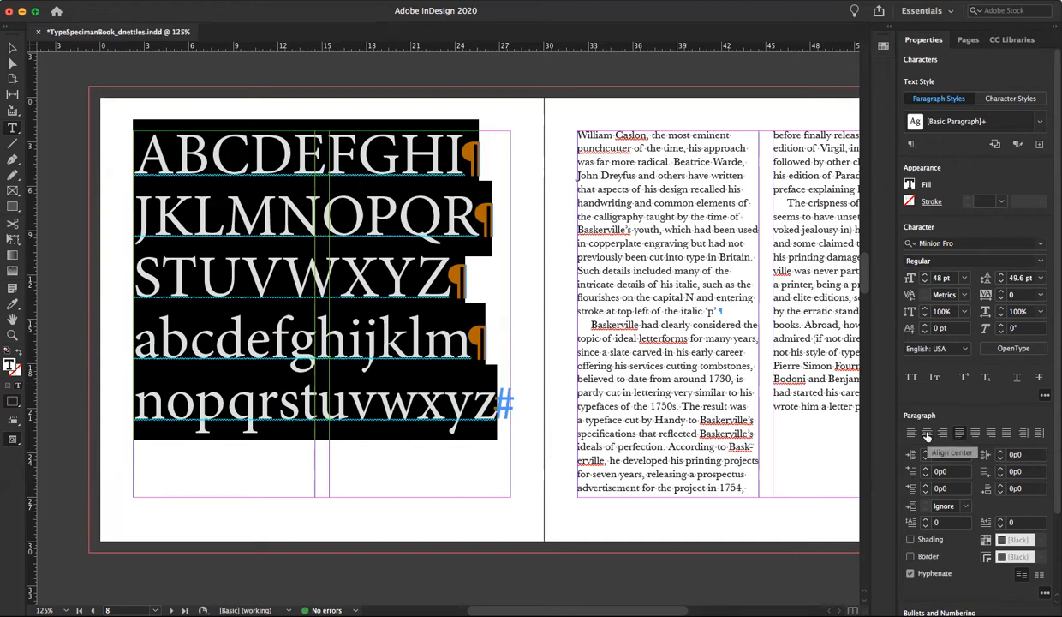
click(1007, 437)
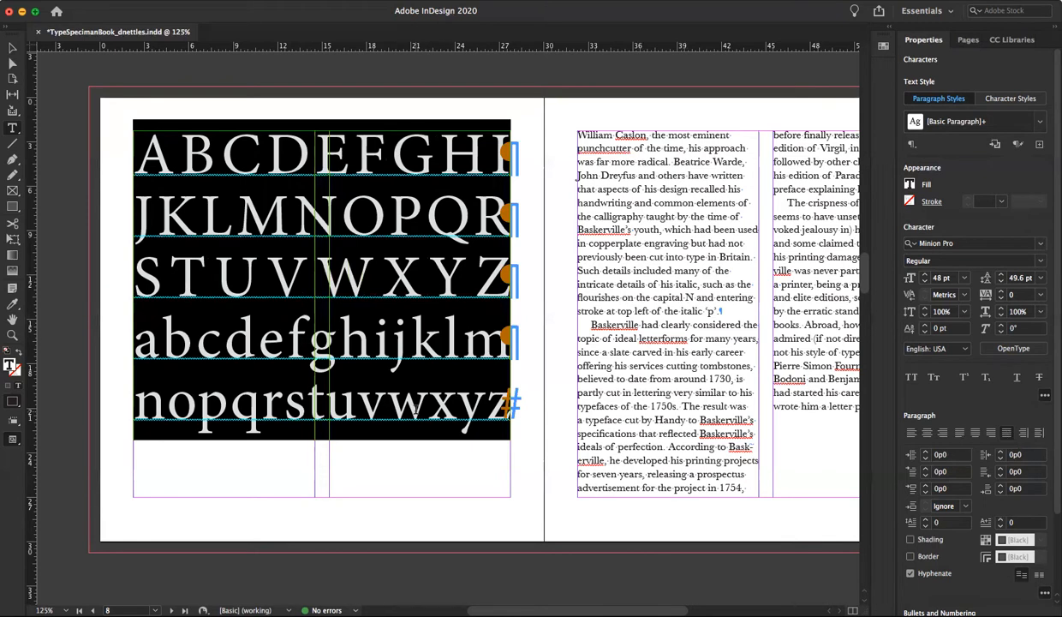
Return the spread to Preview screen mode and deselect the alphabet text
click(13, 441)
click(58, 471)
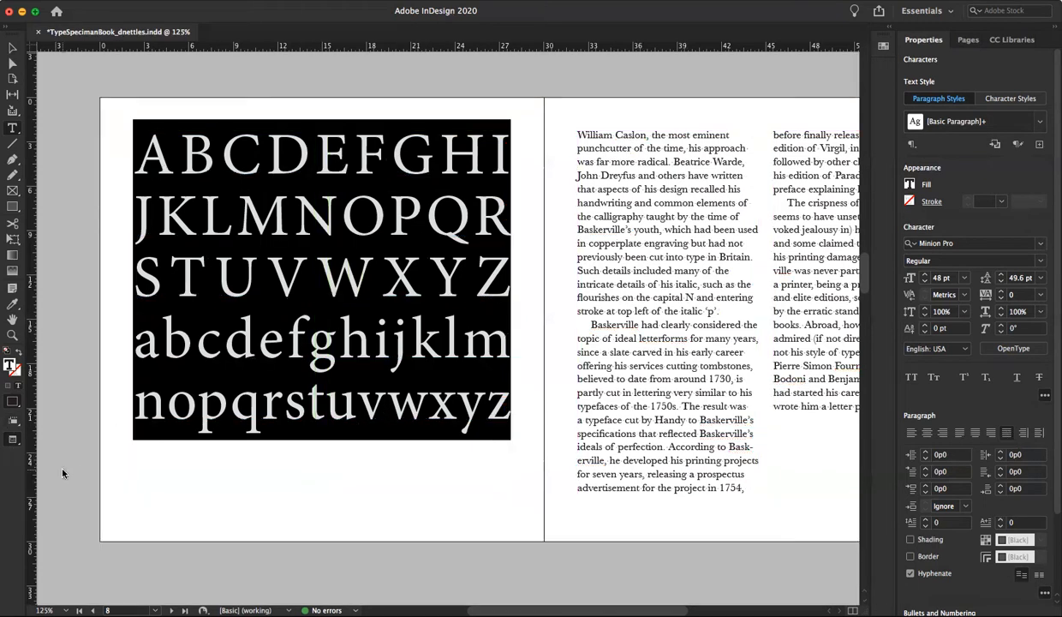
click(86, 364)
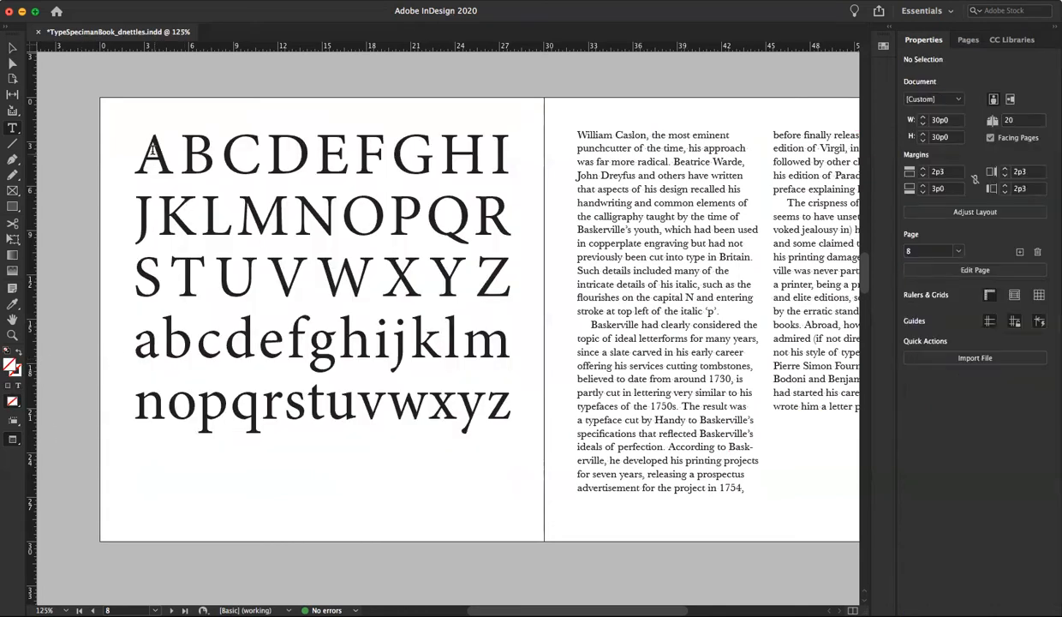
Set all the alphabet text to 49 pt with Optical kerning
drag(134, 144, 531, 459)
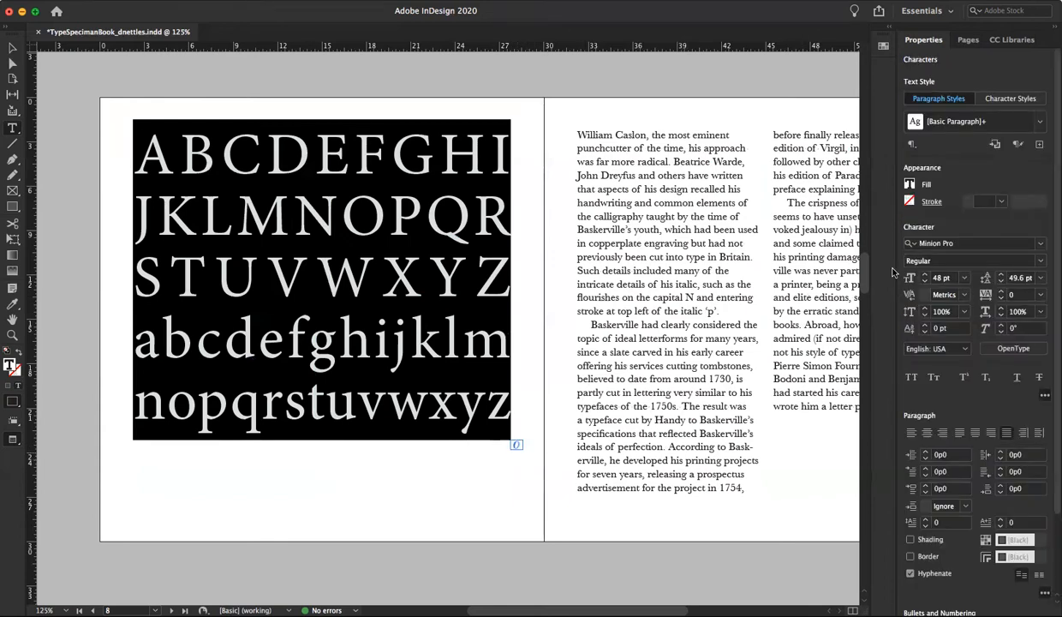
click(925, 276)
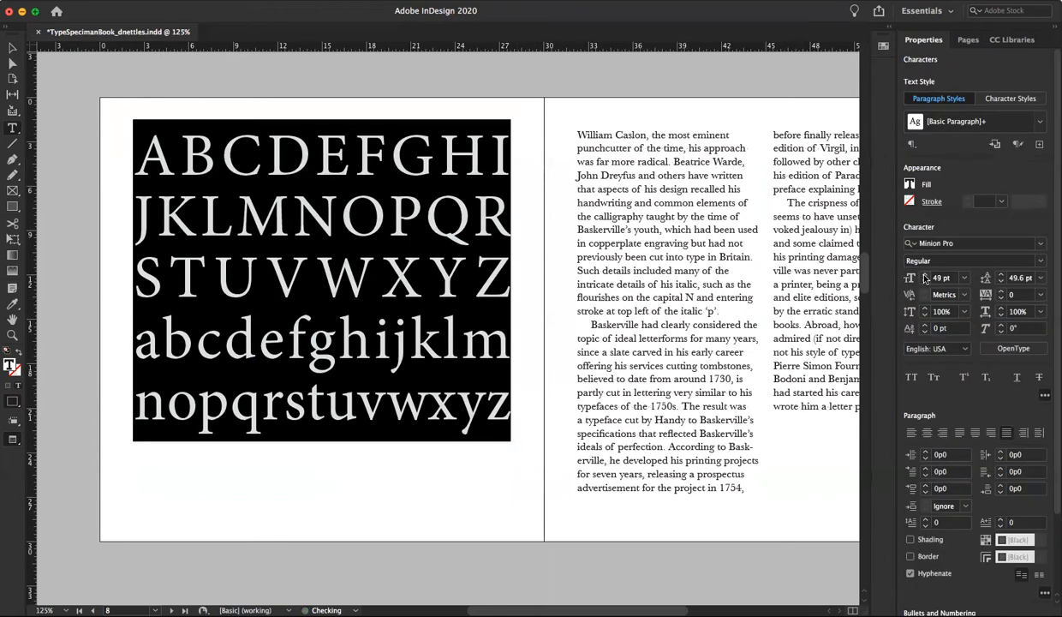
click(925, 276)
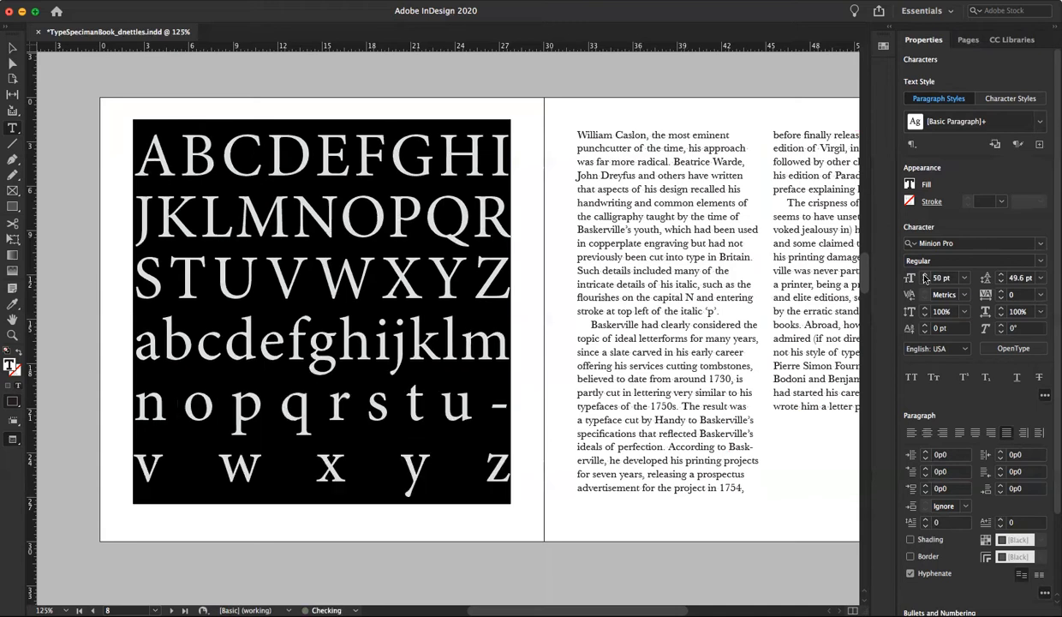
click(925, 282)
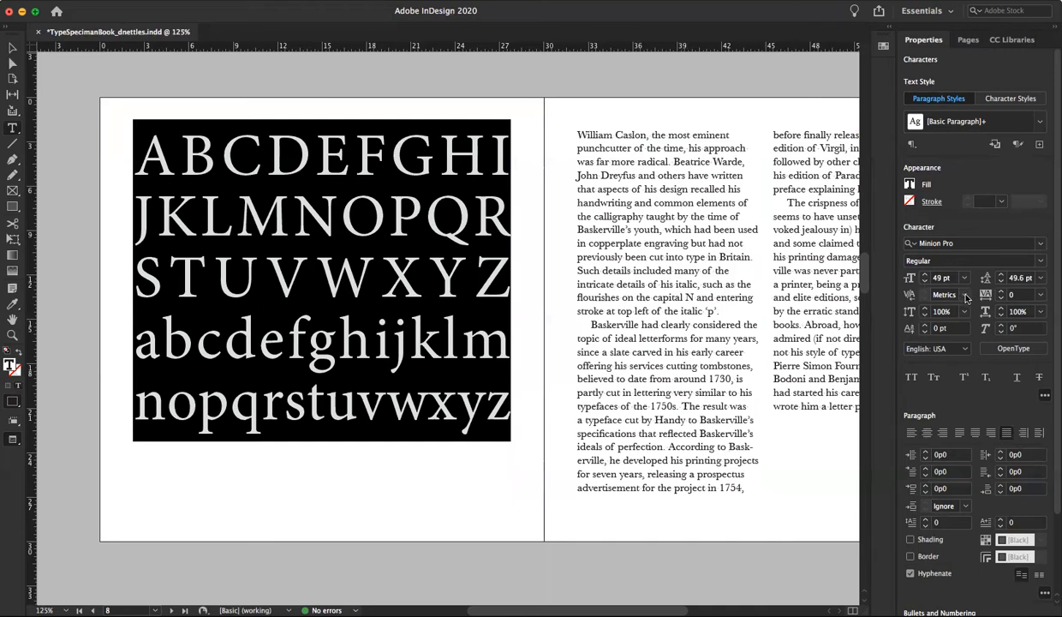
click(965, 295)
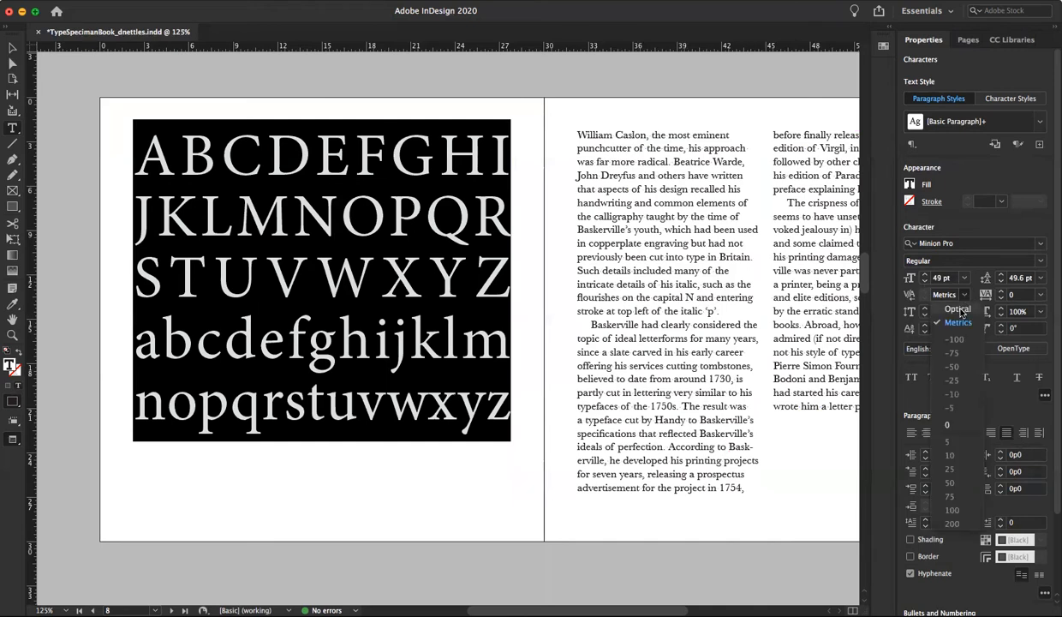
click(958, 309)
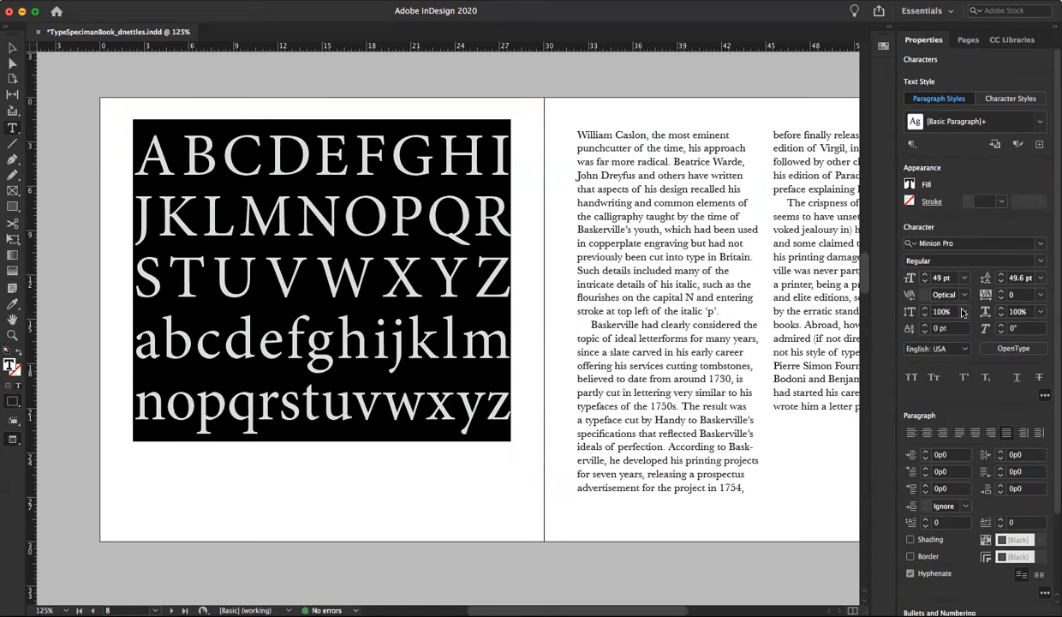
Increase the leading of the alphabet text to 64 pt and deselect the frame
click(1002, 274)
click(1002, 274)
click(1002, 274)
click(1002, 274)
click(1002, 274)
click(1001, 274)
click(1001, 274)
click(1002, 274)
click(1001, 274)
click(1002, 275)
click(1002, 275)
click(1002, 275)
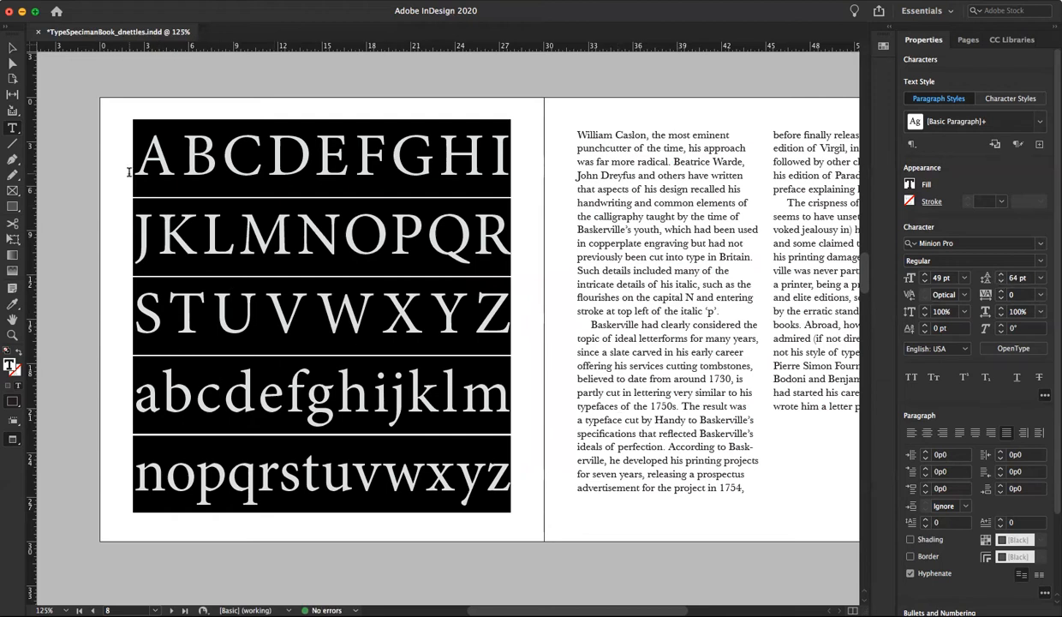
click(11, 49)
click(76, 117)
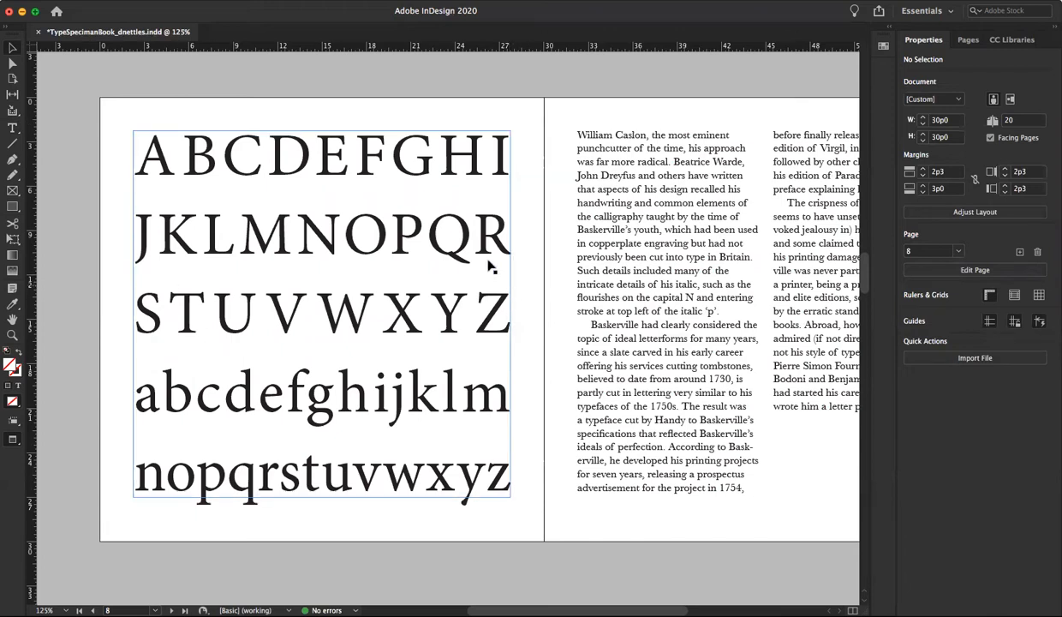
Move the letter R from the end of the second uppercase line to the start of the third line
click(139, 322)
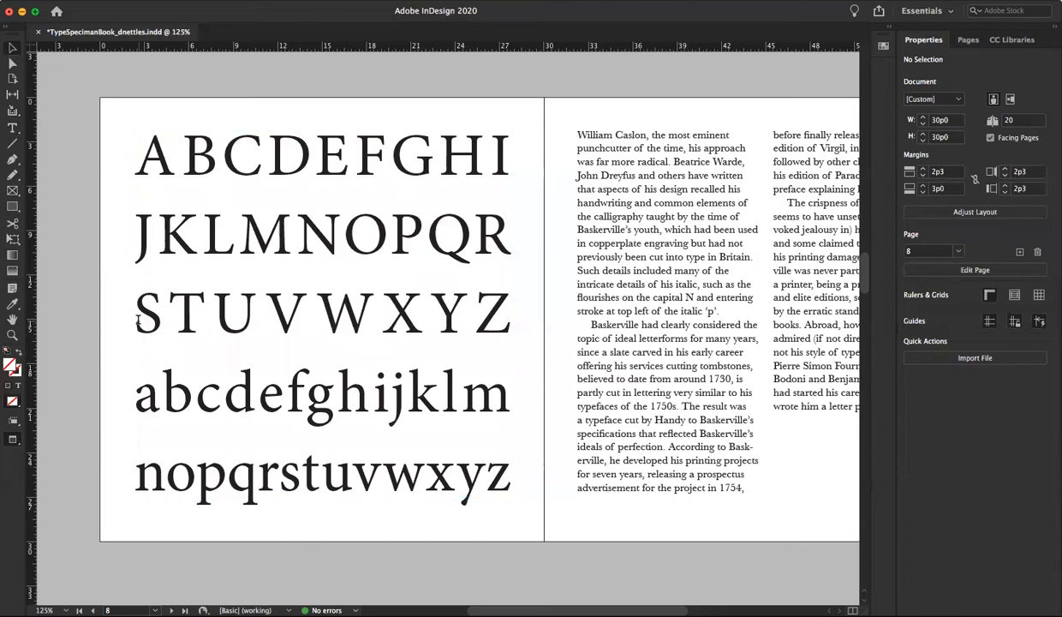
double_click(139, 322)
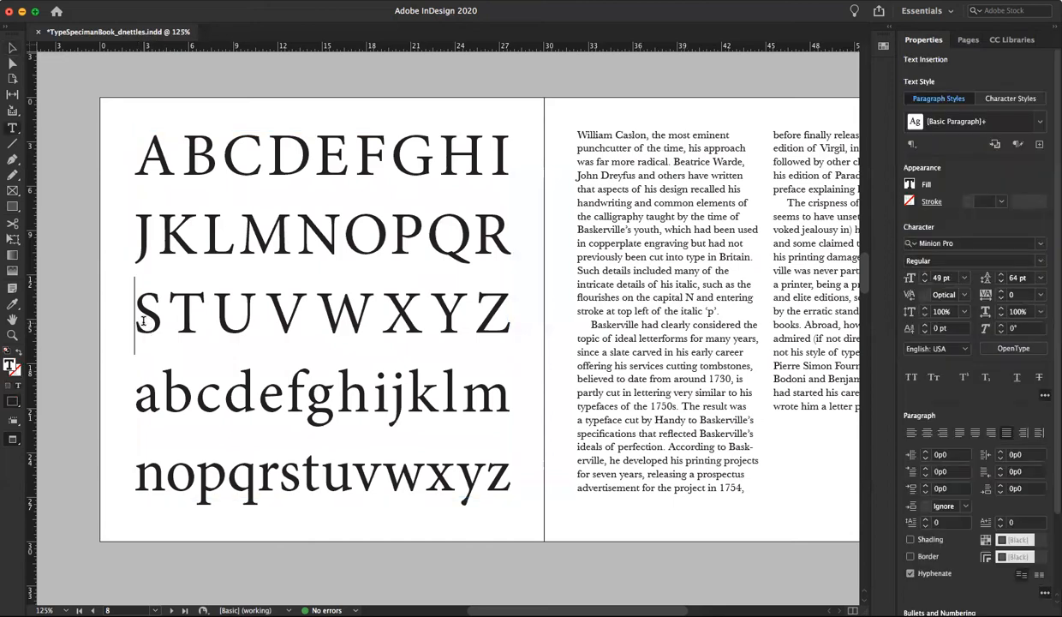
text(R)
click(473, 241)
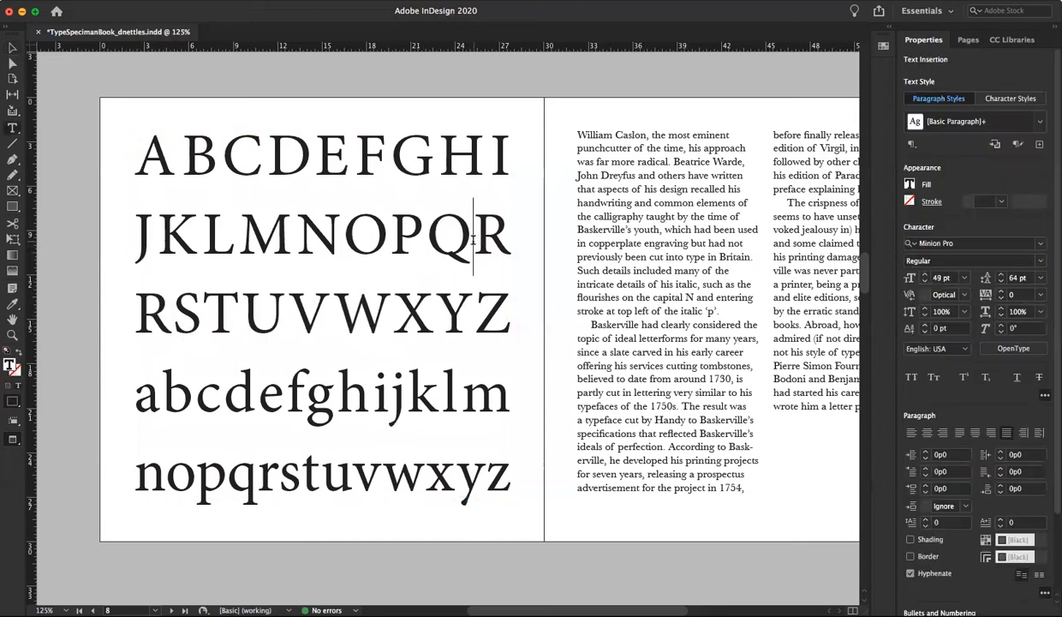
drag(481, 161, 501, 163)
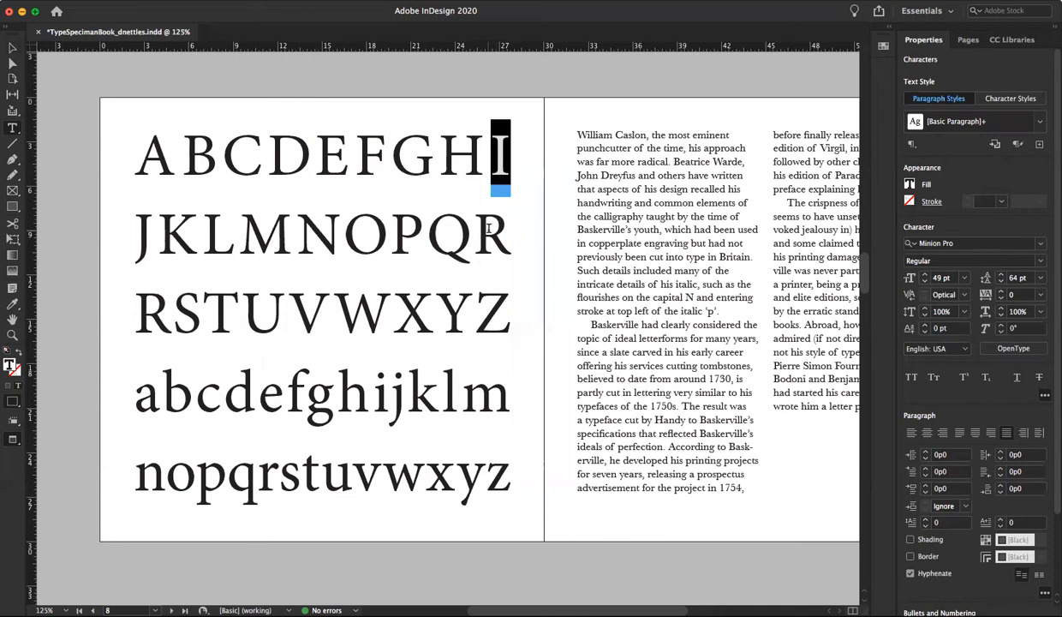
drag(474, 231, 511, 231)
key(BackSpace)
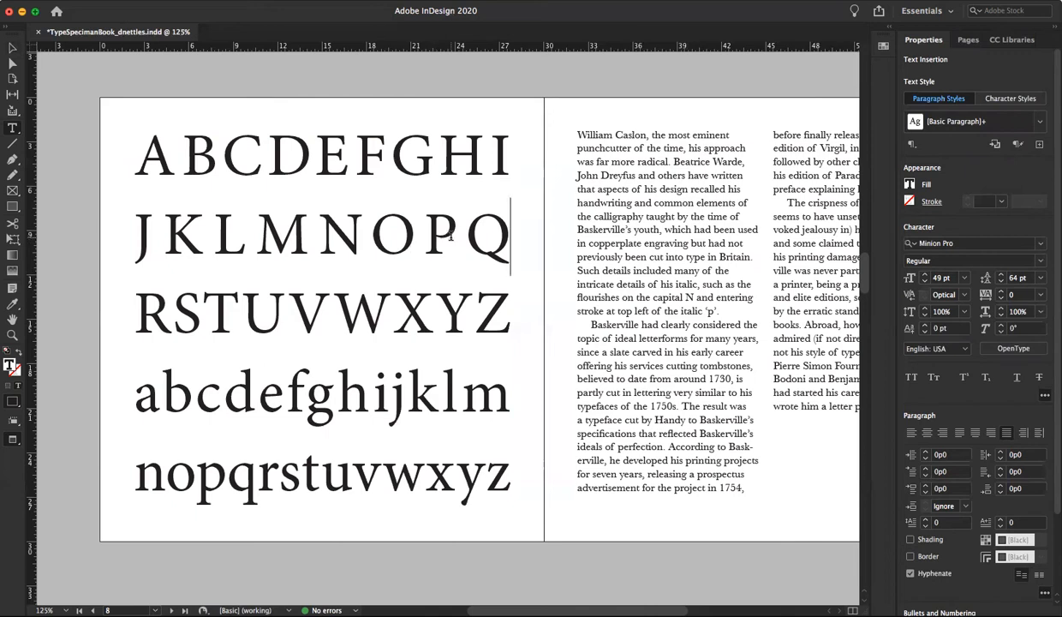
Move the letter R from the start of the third uppercase line back to the end of the second line
text(R)
drag(164, 300, 150, 304)
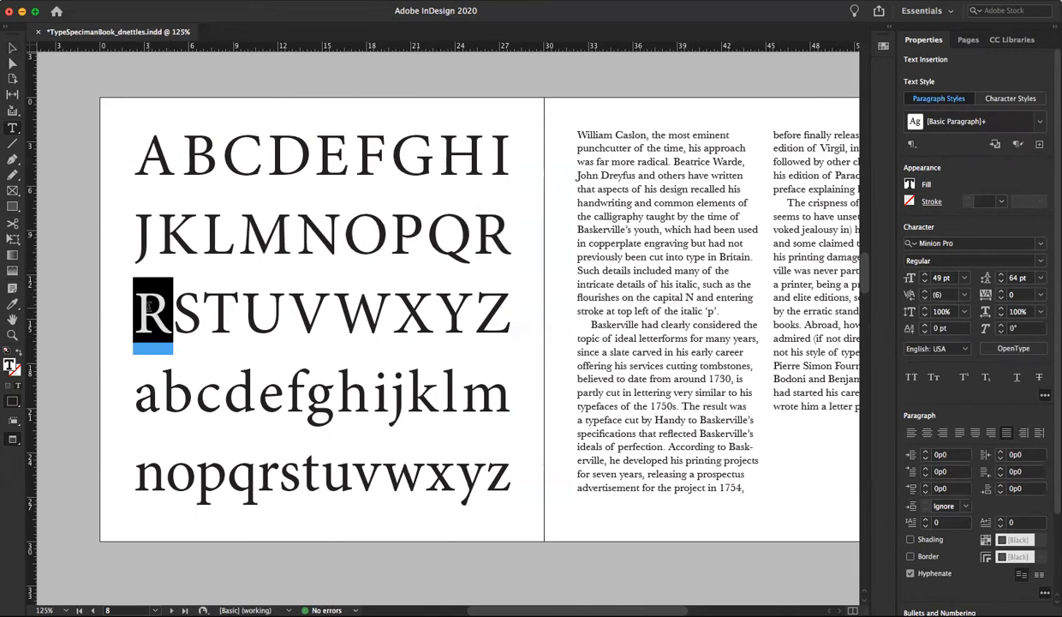
key(BackSpace)
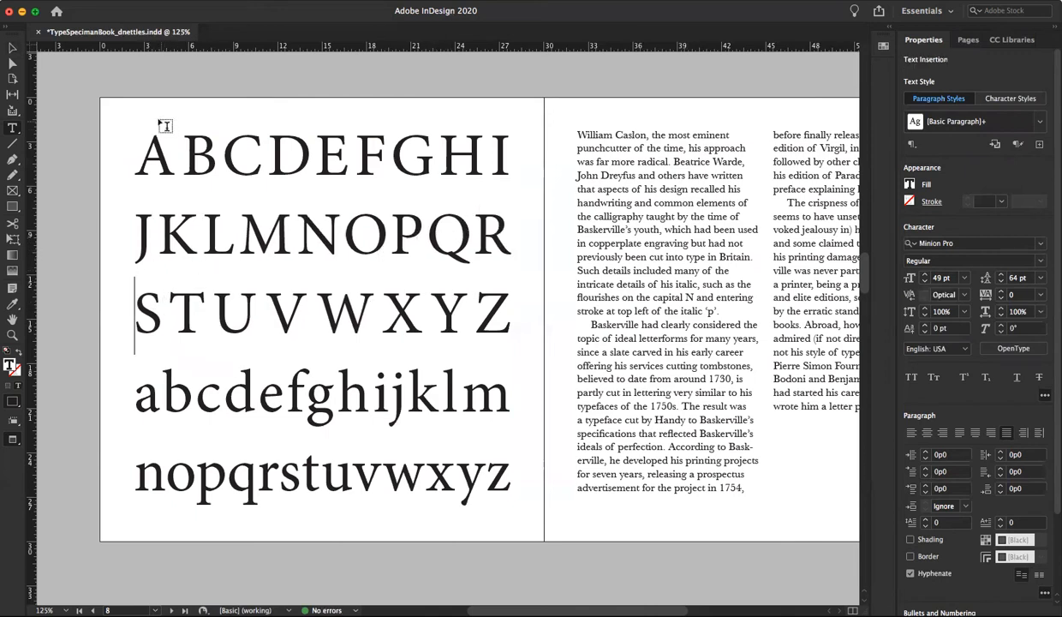
Change all the alphabet text to Baskerville Regular and reduce its size to 48 pt
drag(135, 154, 623, 553)
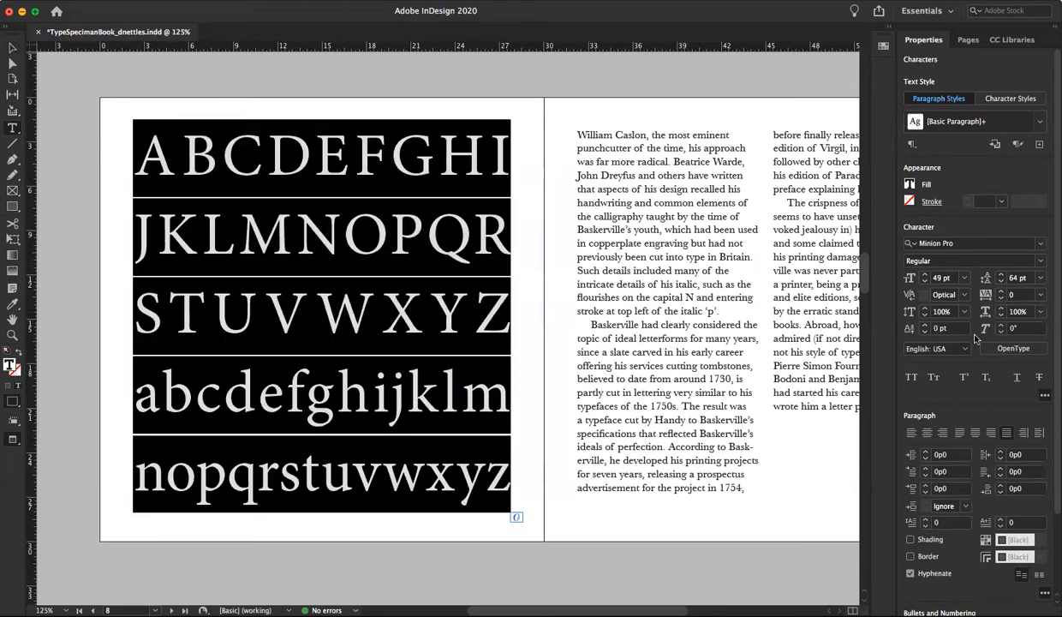
click(956, 244)
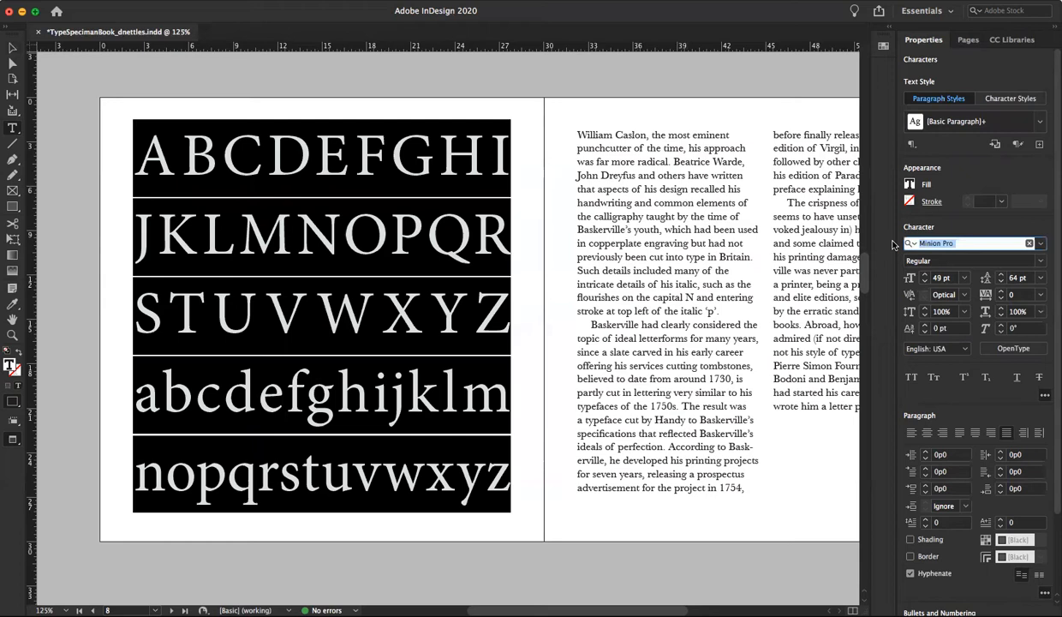
text(Bask)
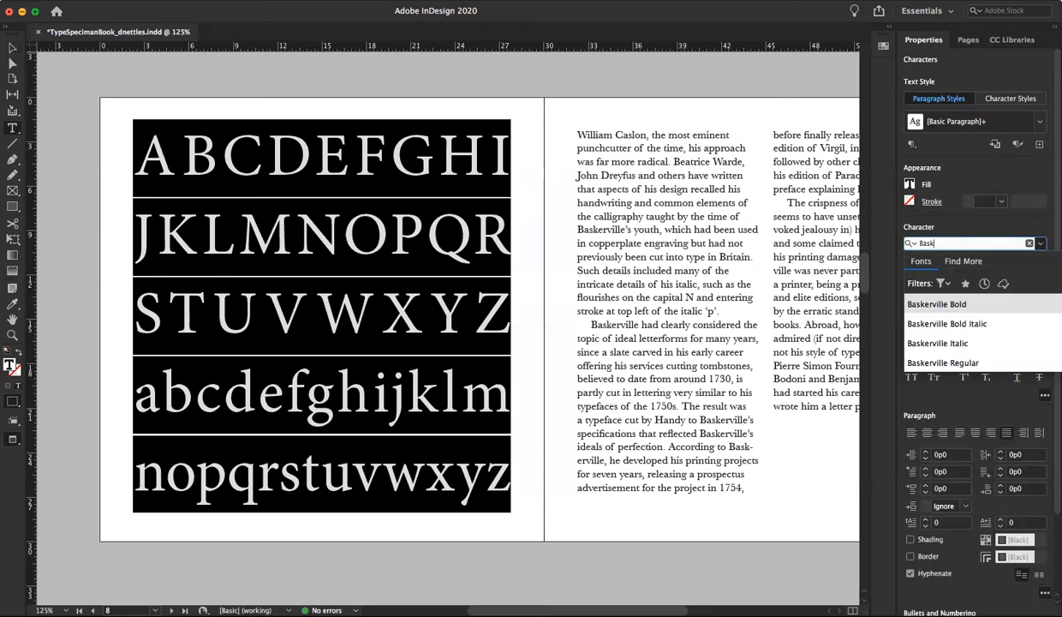
text(erville)
click(939, 363)
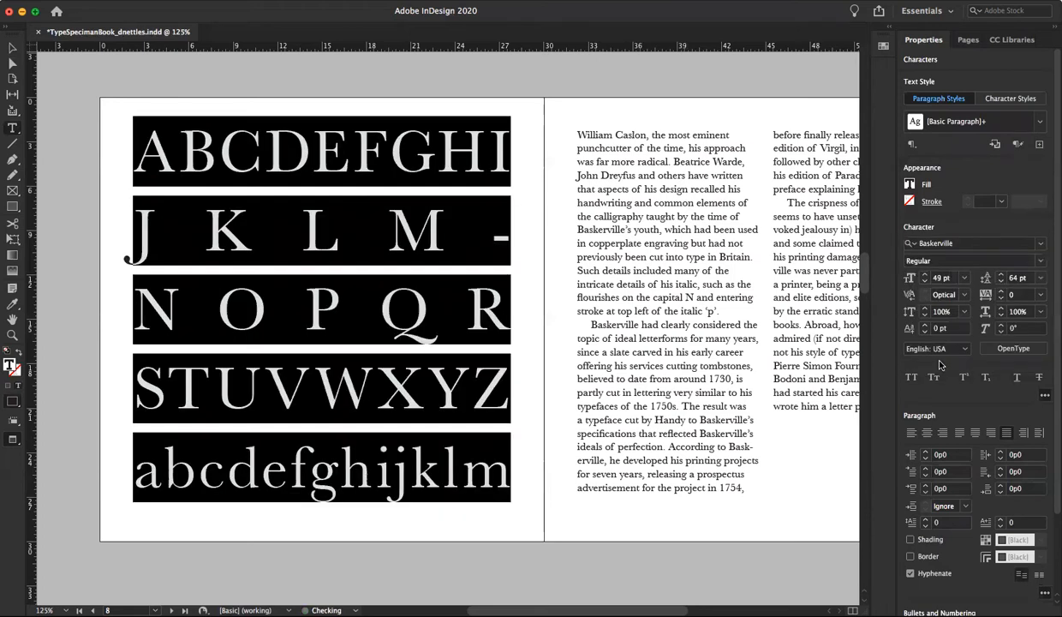
click(923, 283)
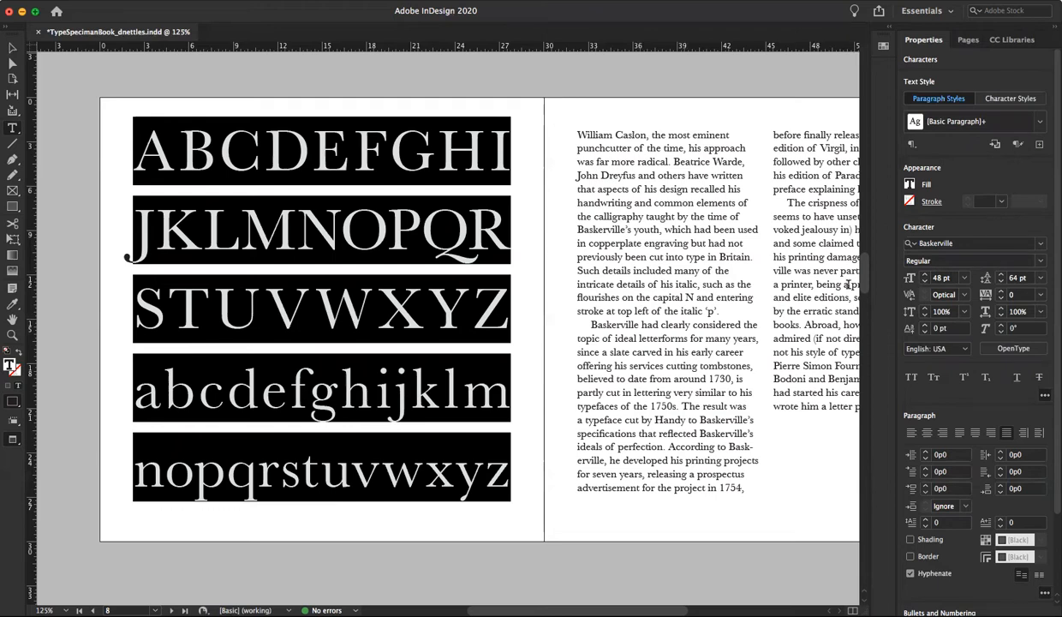
Move the letter J from the start of the second uppercase line to the end of the first line
drag(146, 230, 128, 225)
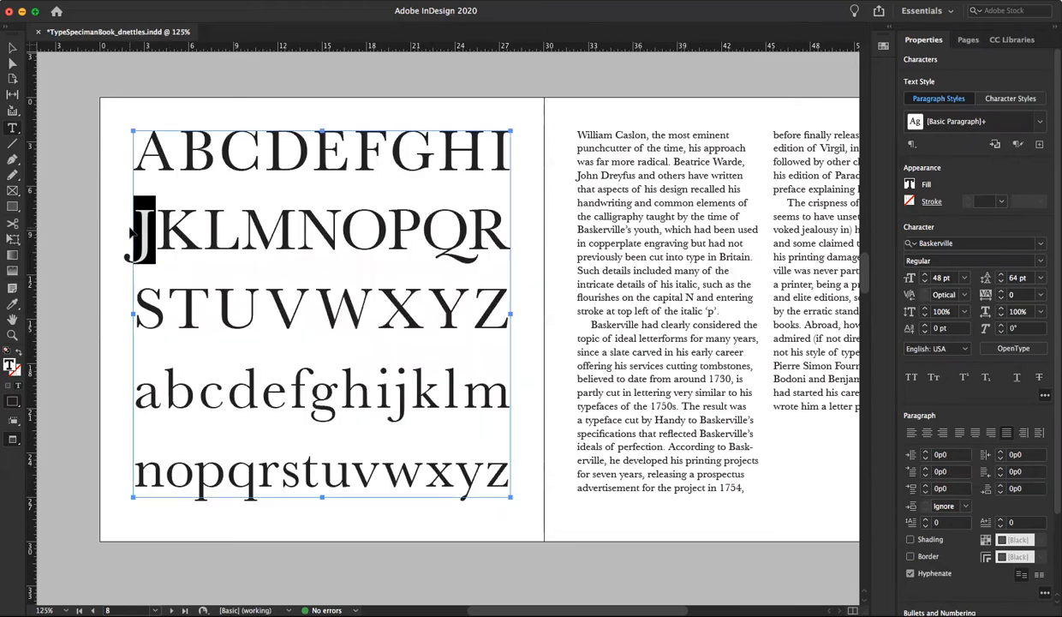
key(BackSpace)
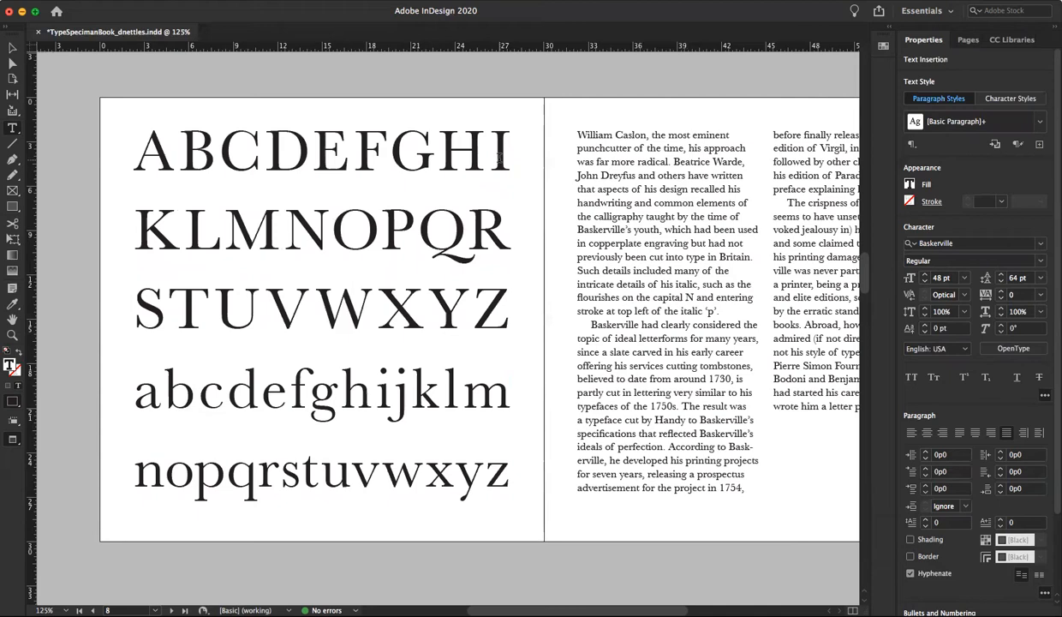
text(J)
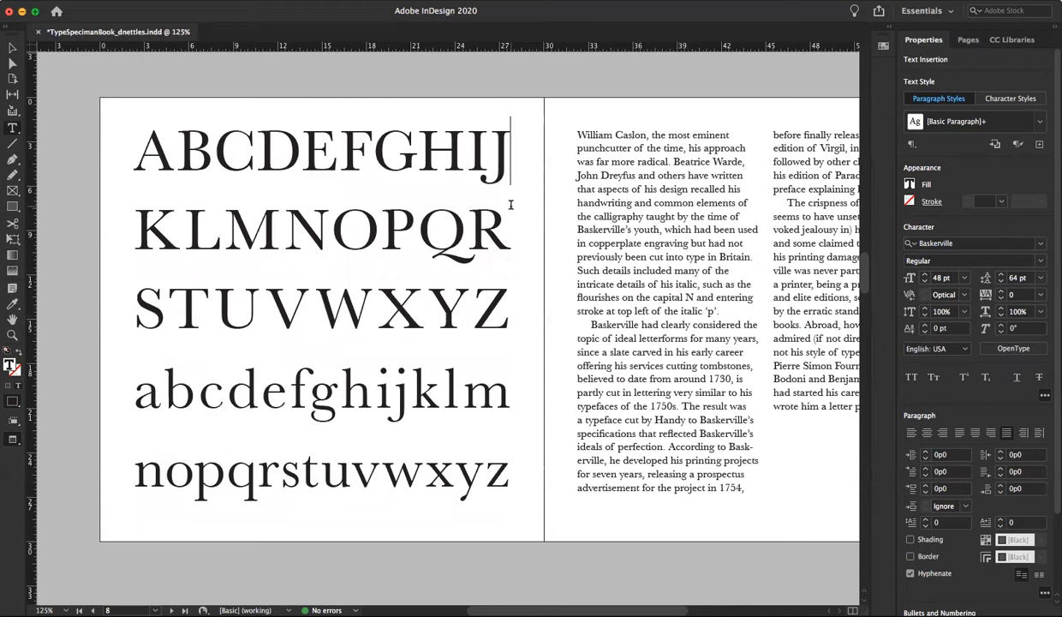
Move the letters IJ from the end of the first uppercase line to the start of the second line
drag(467, 160, 509, 159)
key(cmd+c)
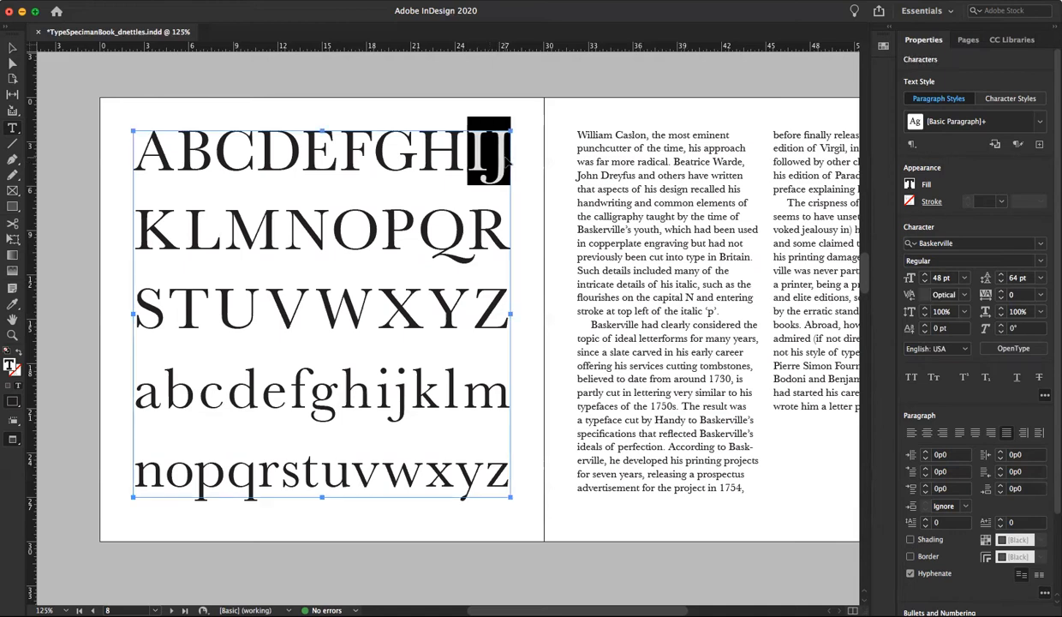
key(BackSpace)
click(135, 230)
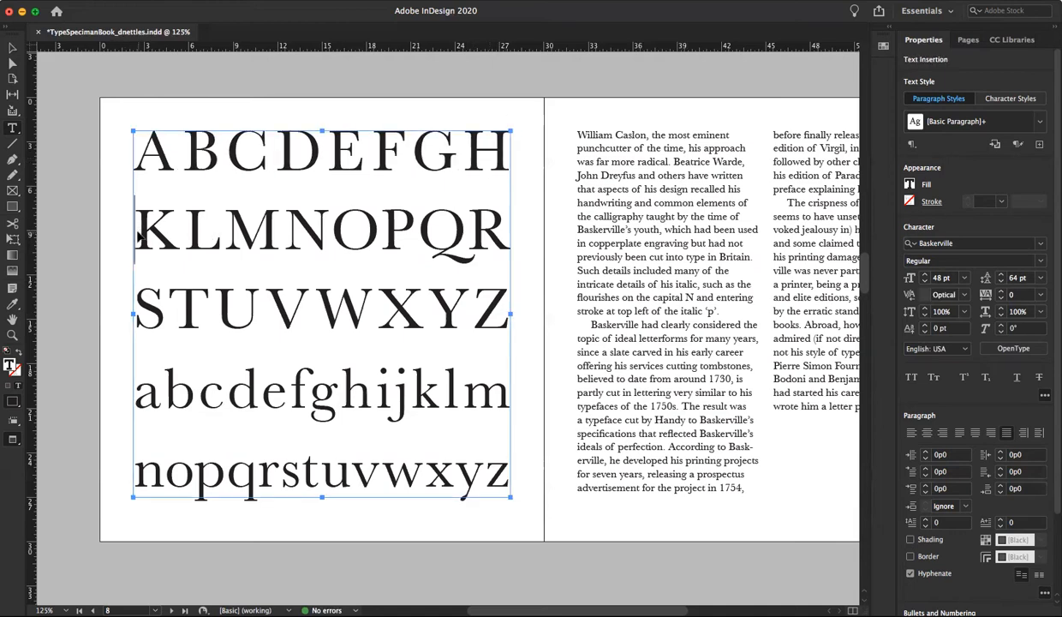
key(cmd+v)
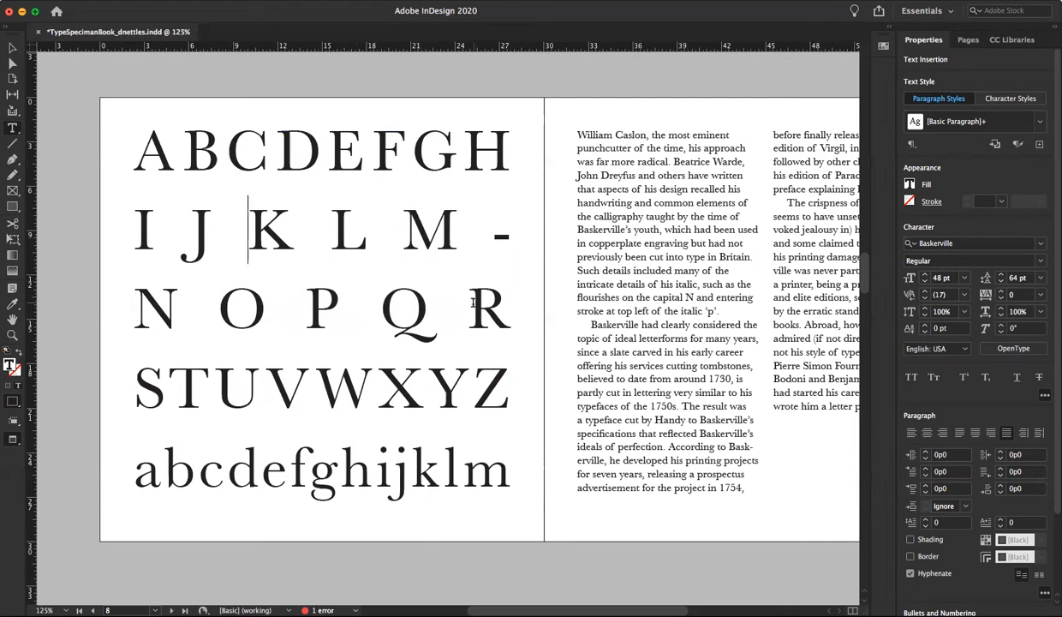
Move the letter R after the Q to the start of the uppercase line that begins with S
double_click(471, 307)
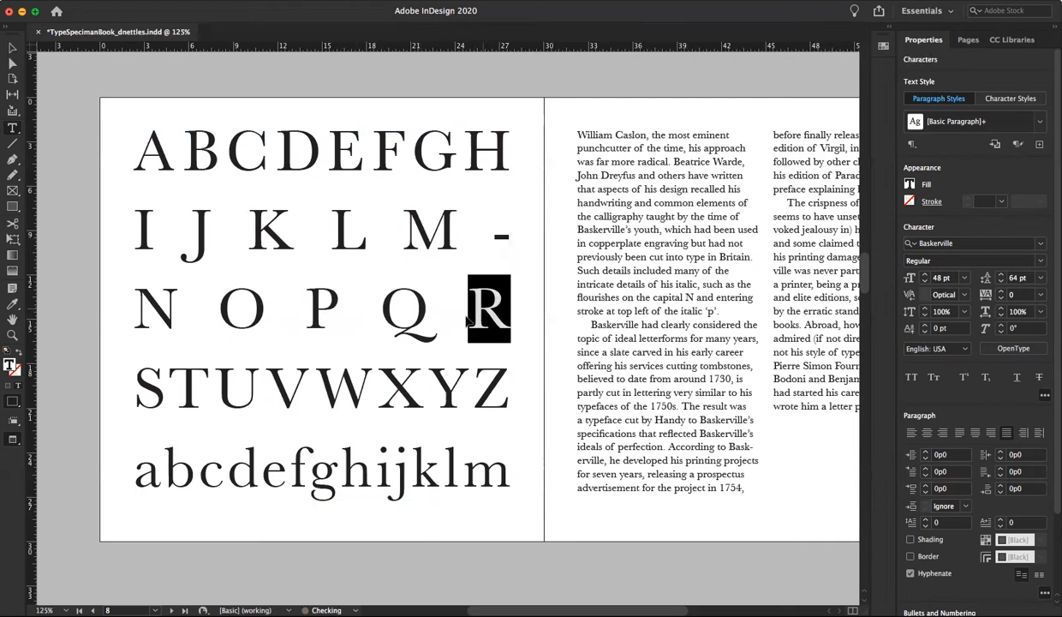
key(cmd+x)
click(135, 313)
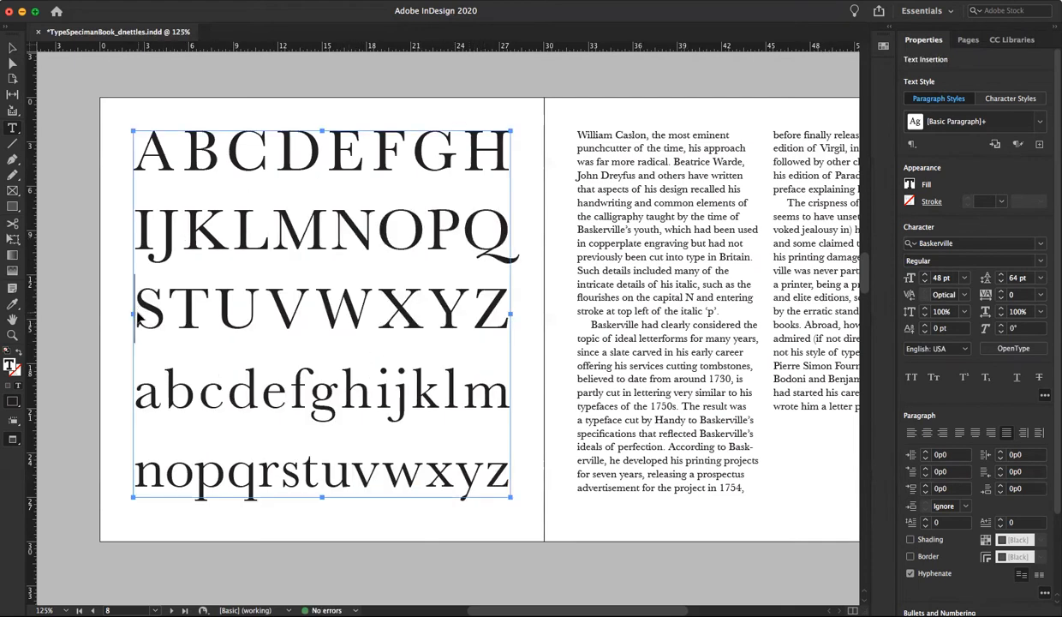
key(super+v)
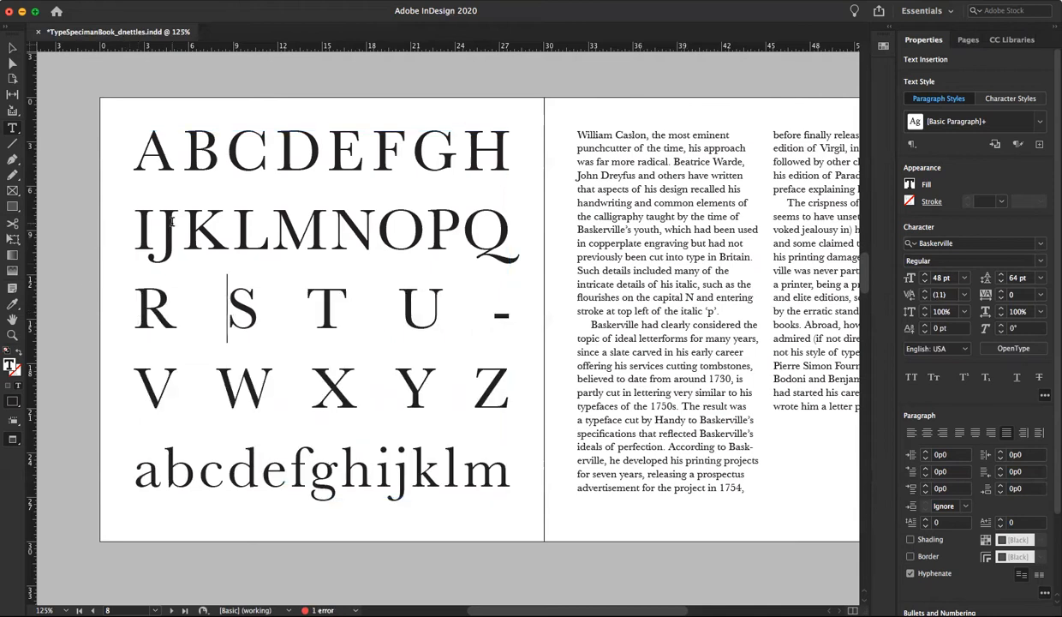
Reduce the size of all the alphabet text to 46 pt and deselect it
key(super+a)
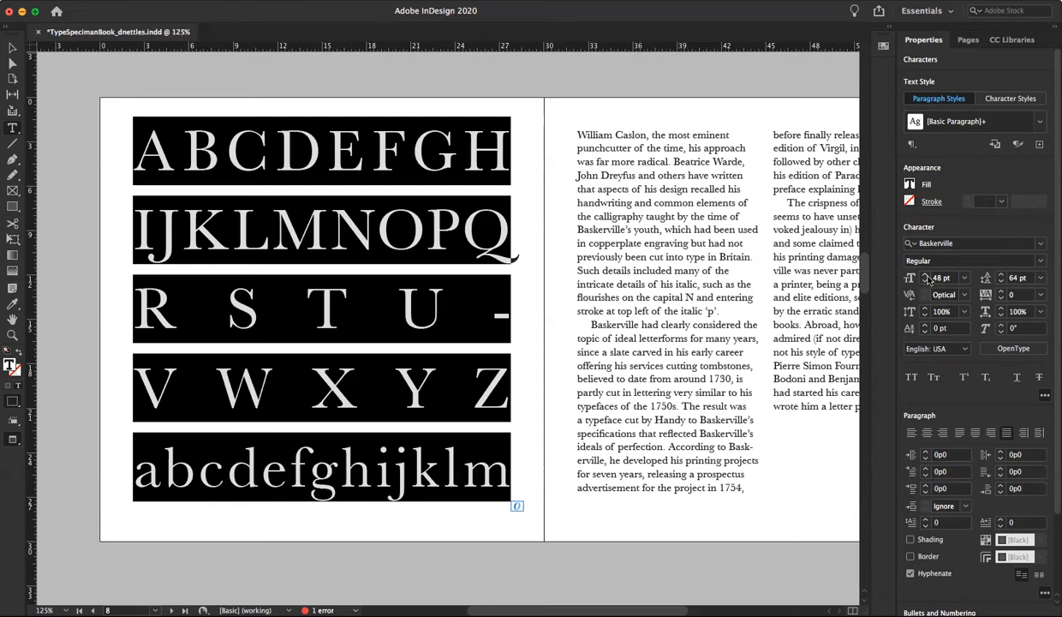
click(926, 281)
click(925, 282)
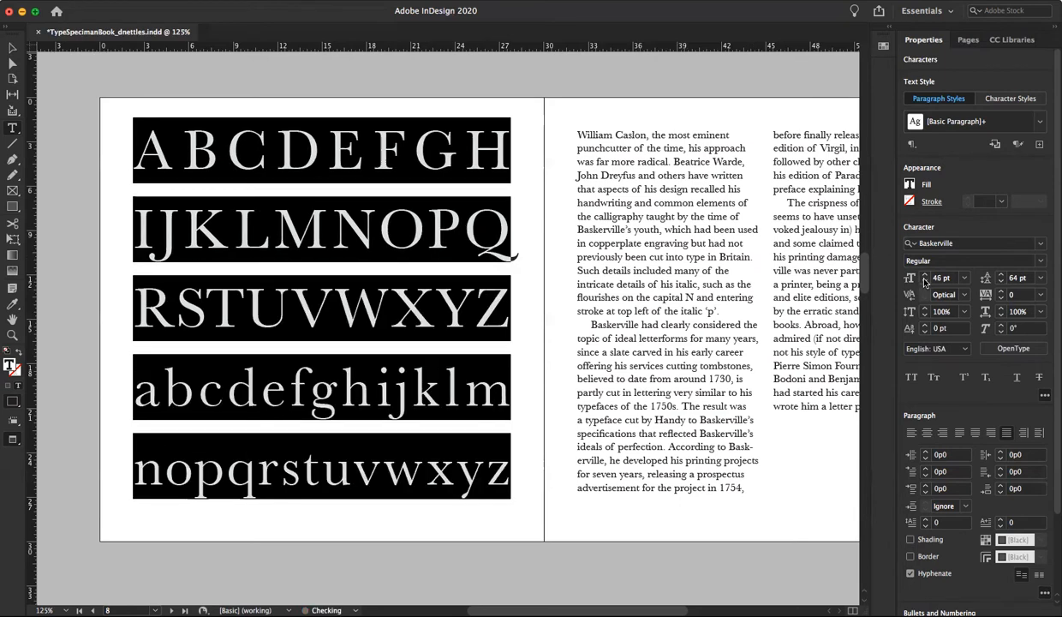
click(394, 298)
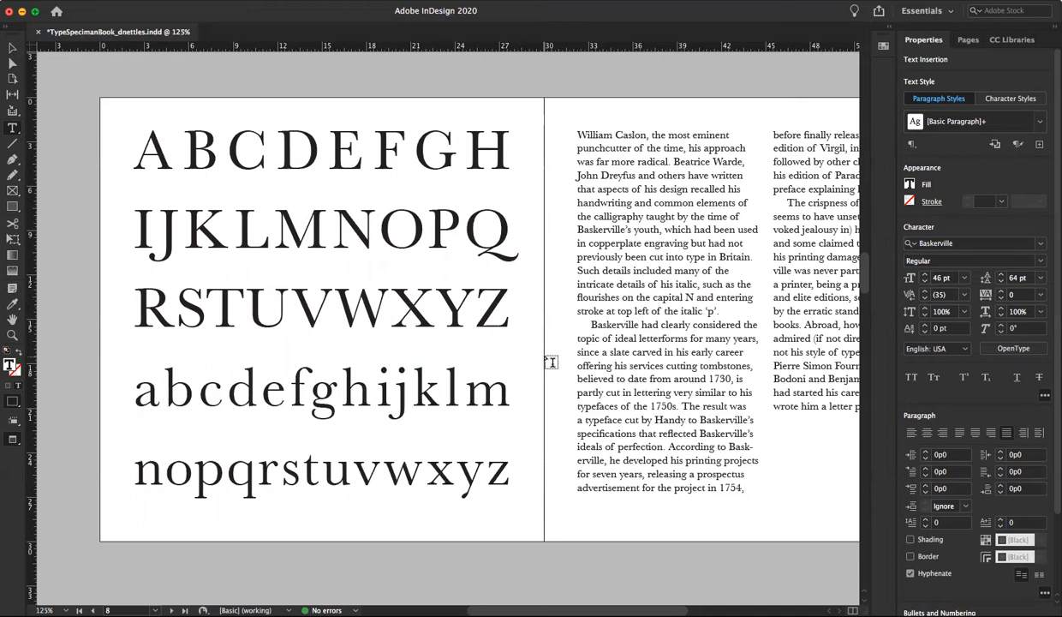
Move the letter I from the start of the second uppercase line to the end of the first line
click(502, 157)
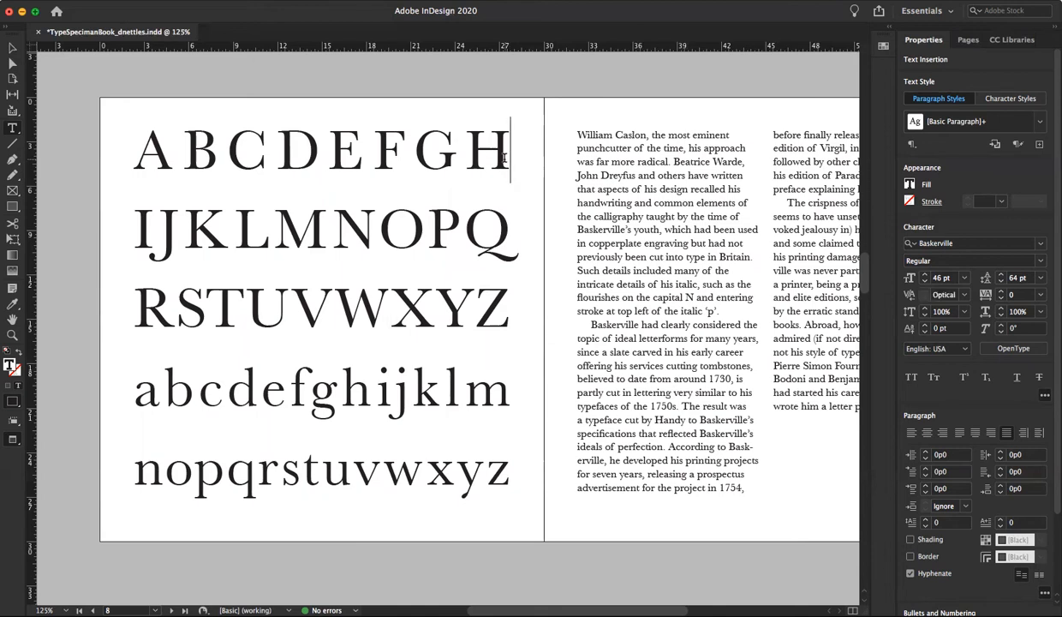
text(I)
click(147, 228)
key(BackSpace)
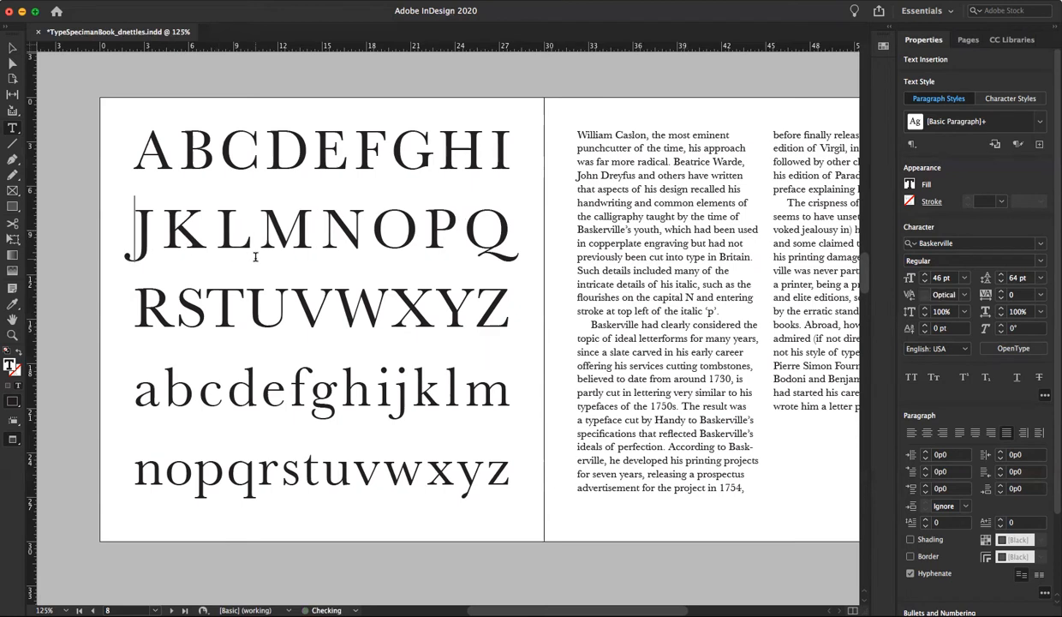
Move the letter R from the start of the third uppercase line to the end of the second line
key(Right)
key(Right)
key(Right)
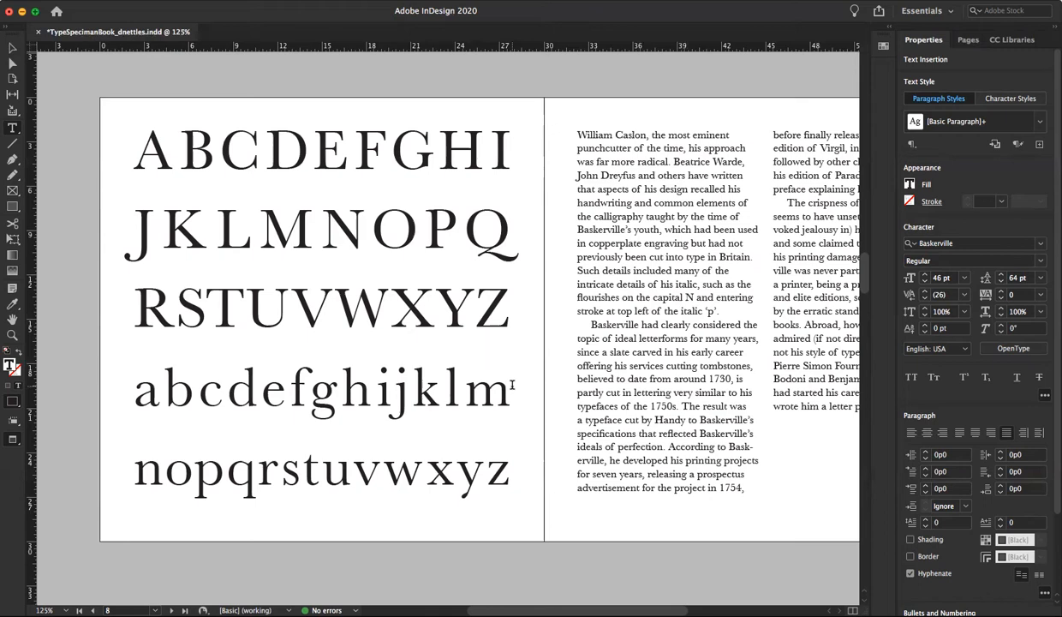
key(Left)
click(497, 229)
text(R)
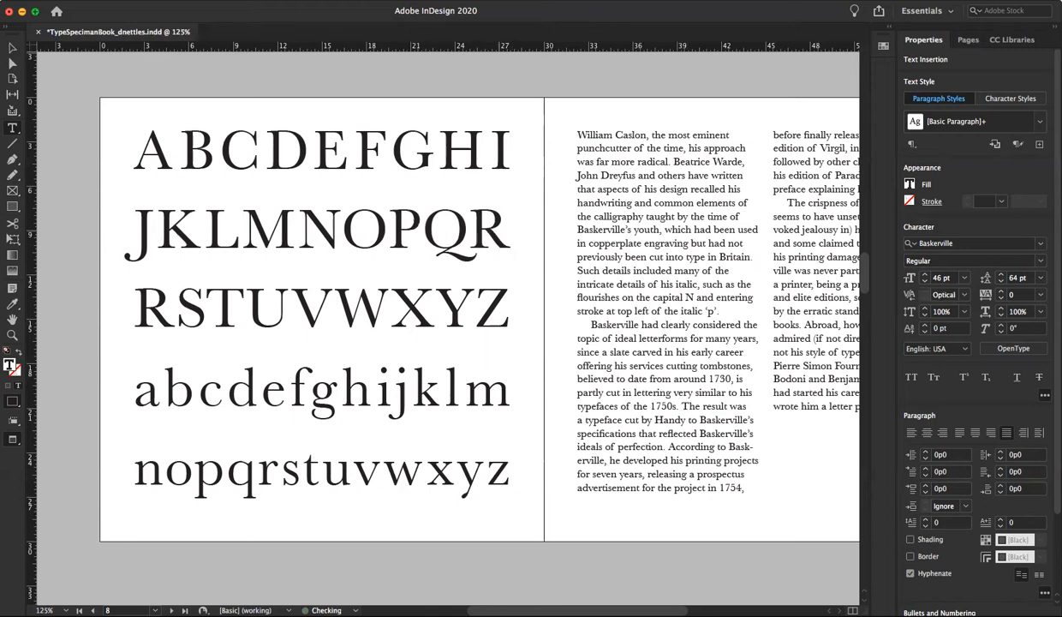
click(170, 301)
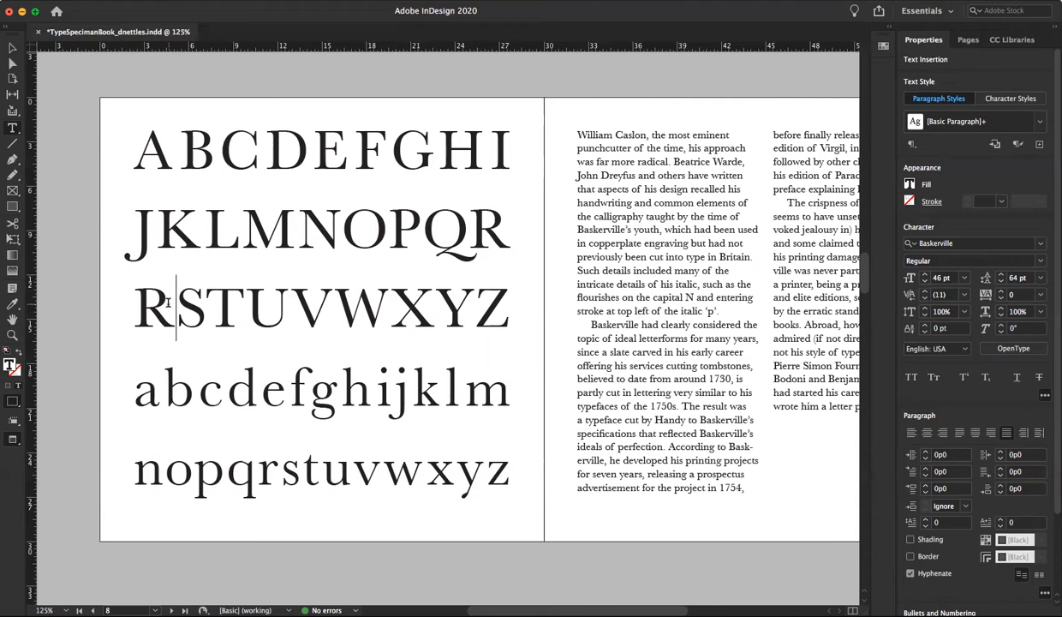
key(BackSpace)
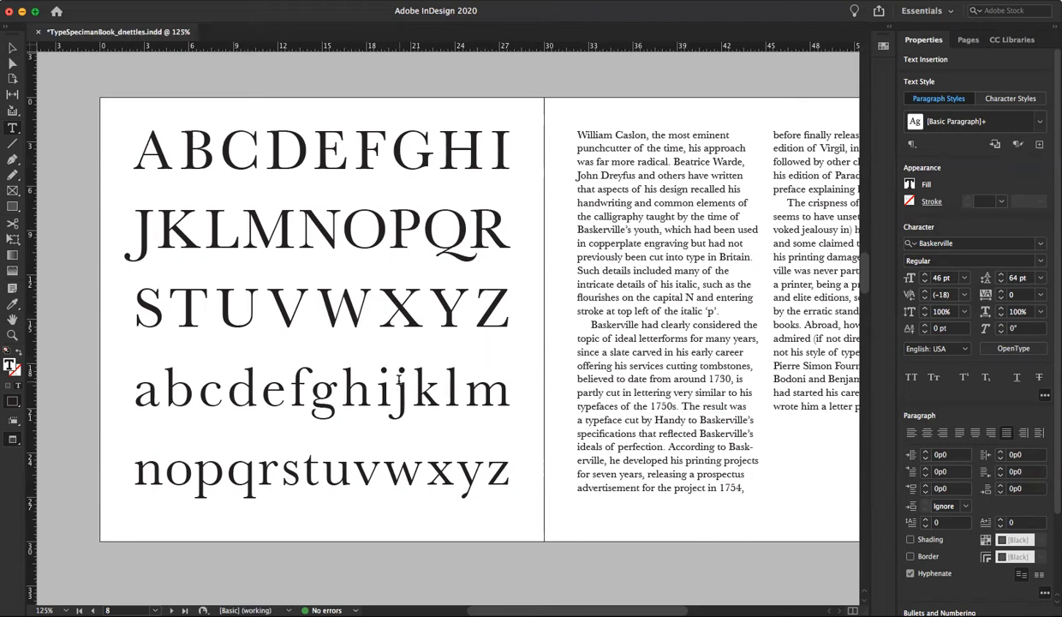
Return the letter R from the end of the second uppercase line to the start of the third line
drag(482, 226, 498, 233)
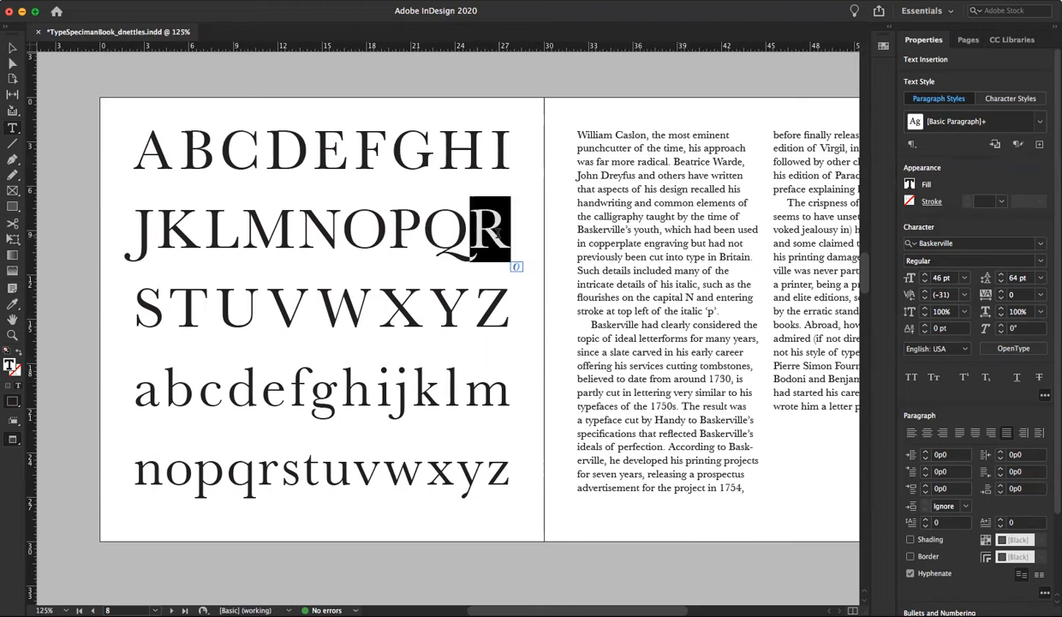
key(BackSpace)
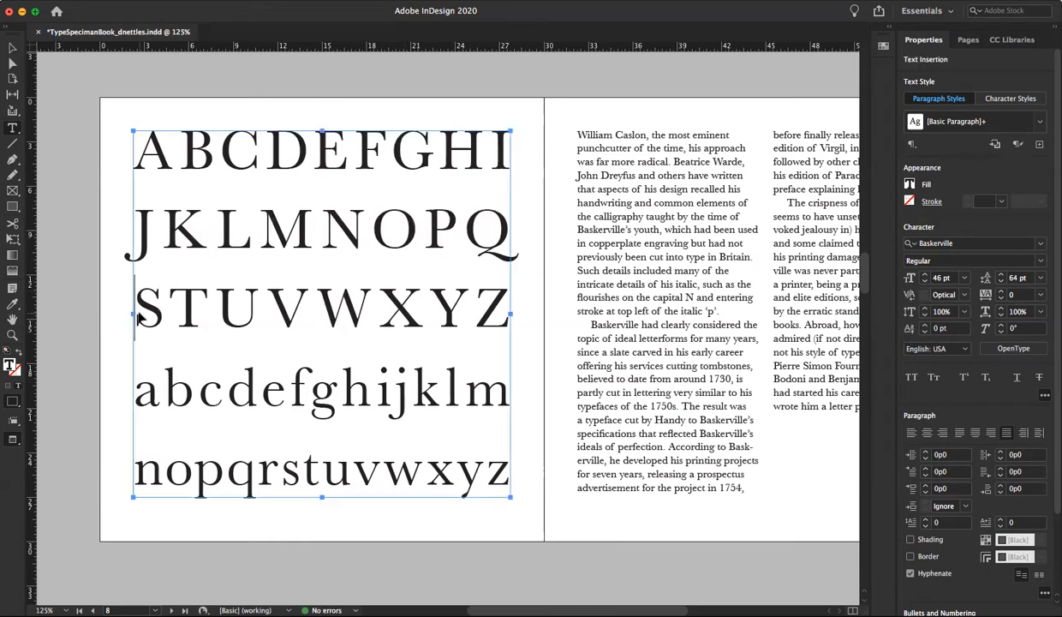
text(R)
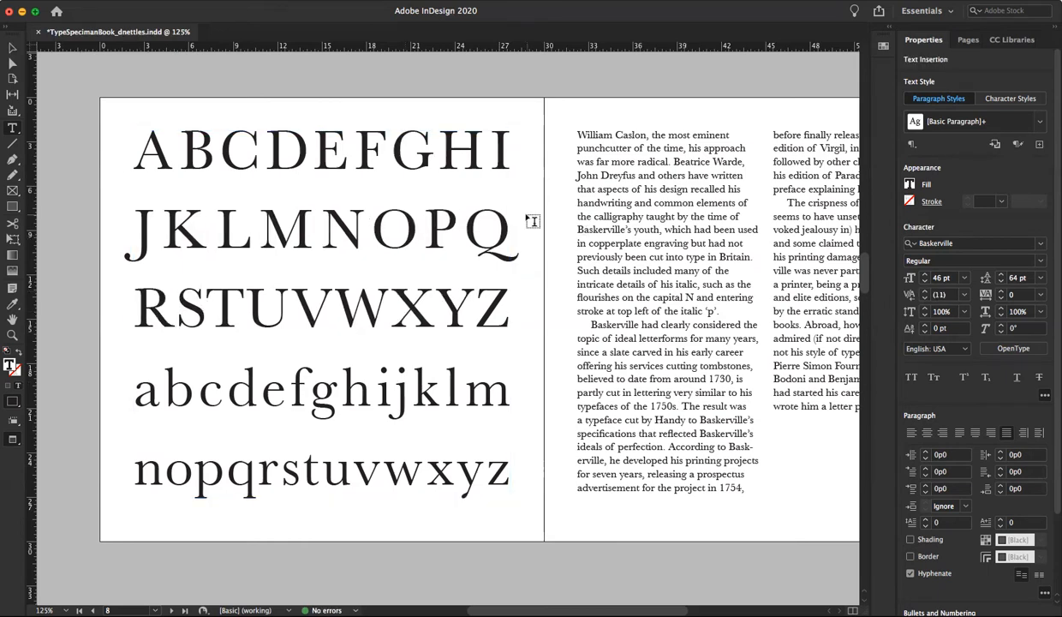
Return the letter I from the end of the first uppercase line to the start of the second line
click(493, 151)
key(shift+Right)
key(BackSpace)
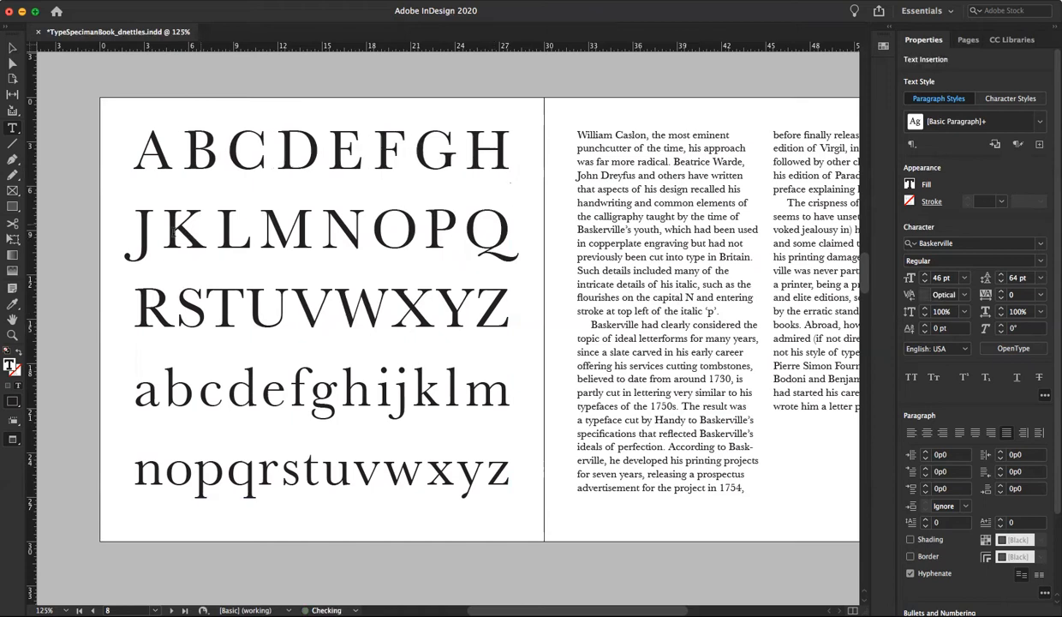
click(135, 244)
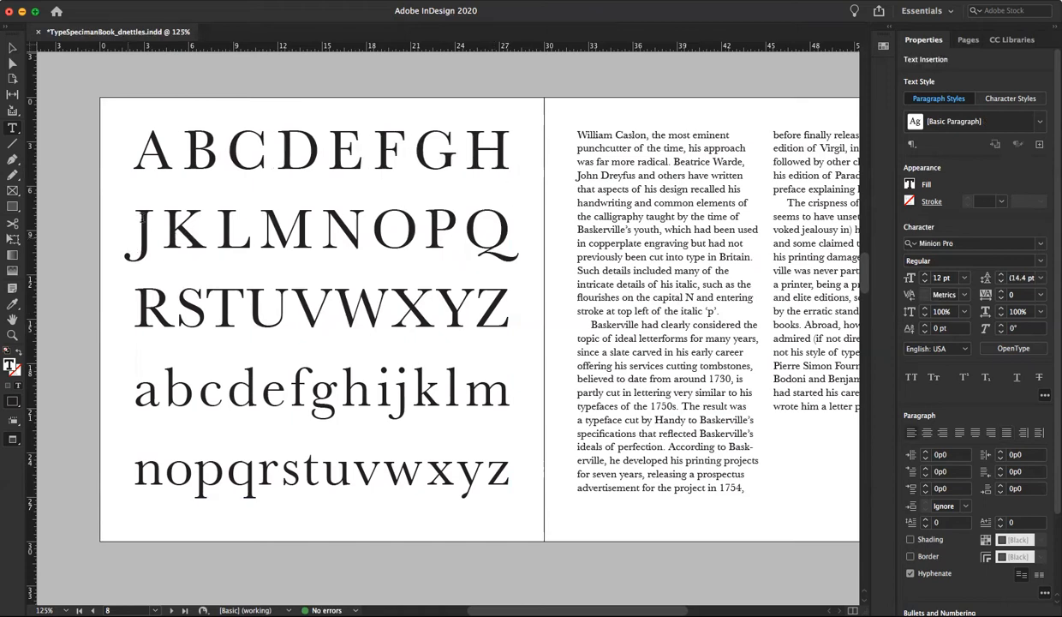
click(134, 219)
text(I)
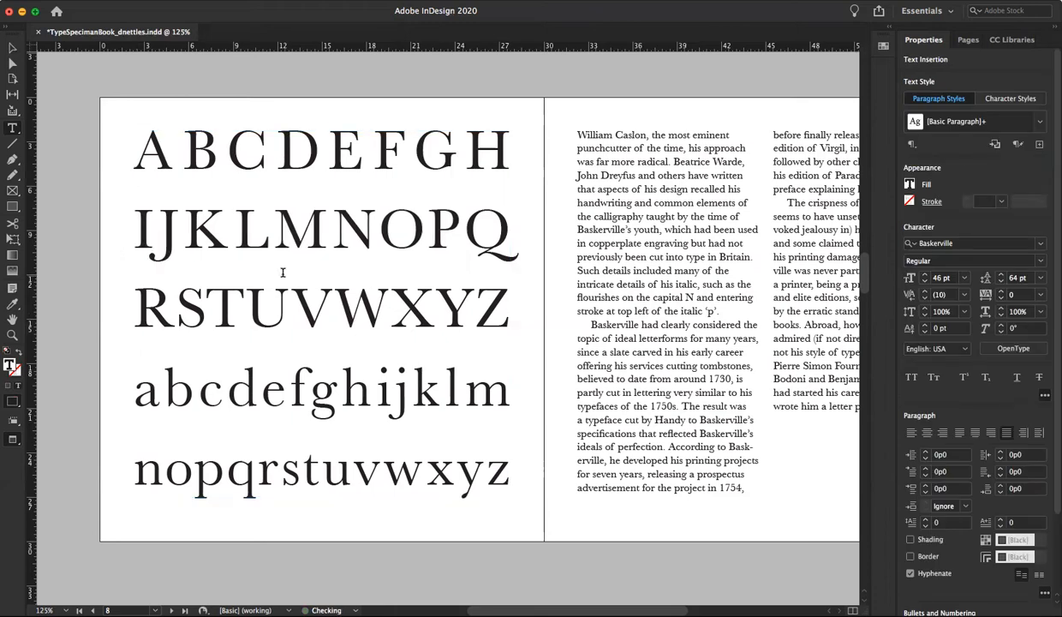
Increase the leading of all the alphabet text to 65 pt, deselect it and switch to the Selection tool
click(285, 273)
key(super+a)
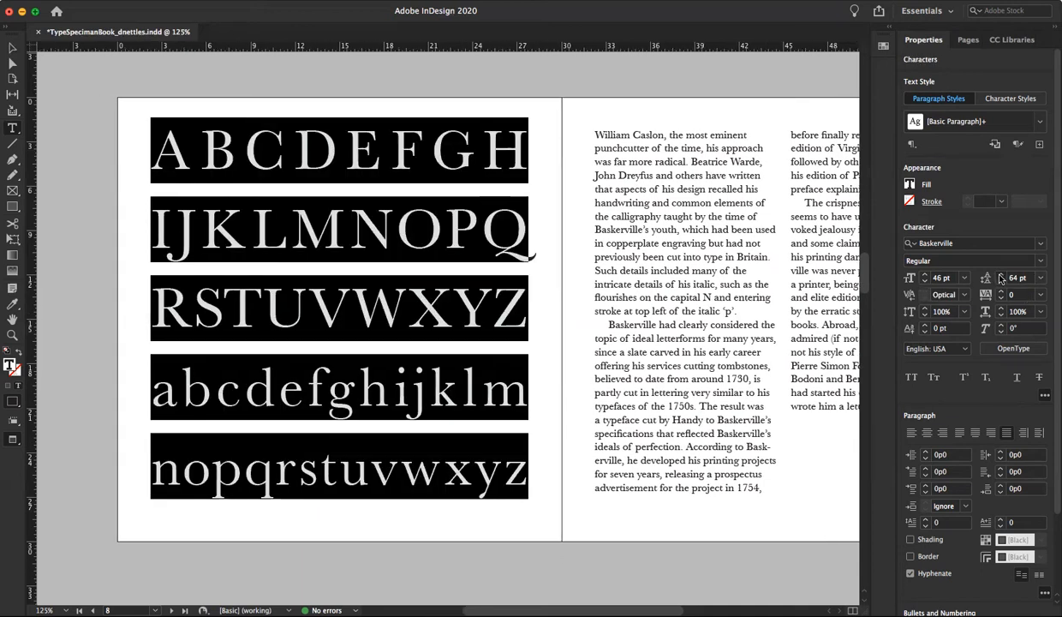
click(1001, 275)
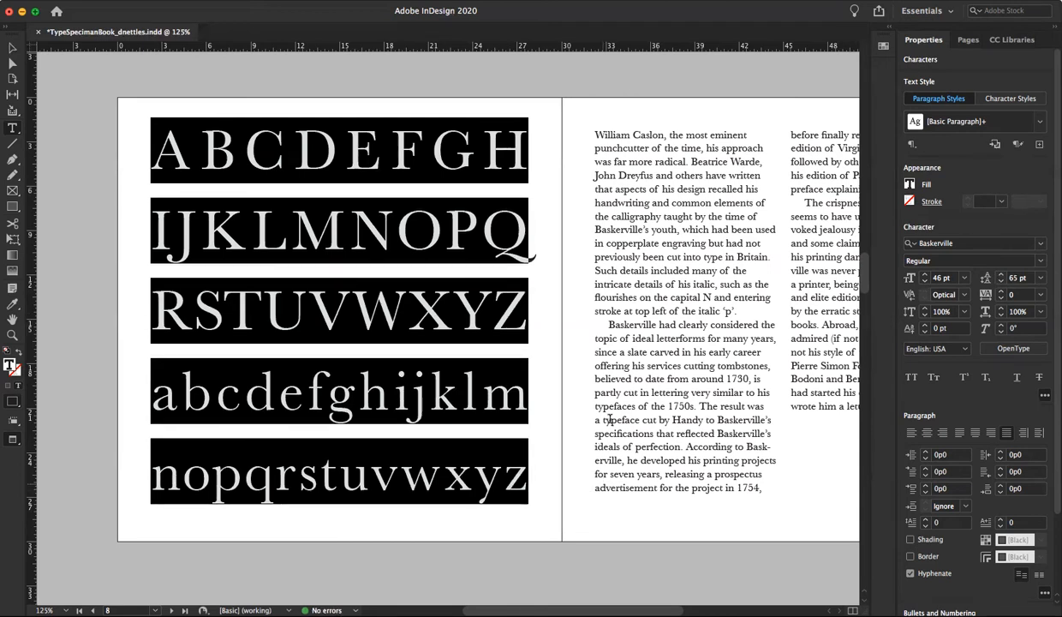
key(super+shift+a)
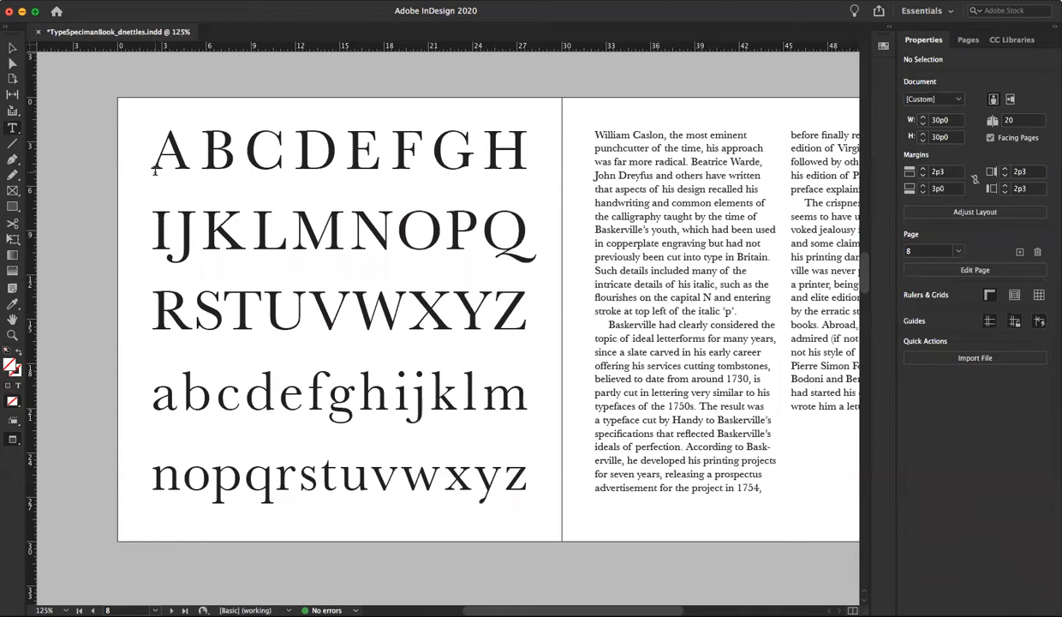
click(11, 48)
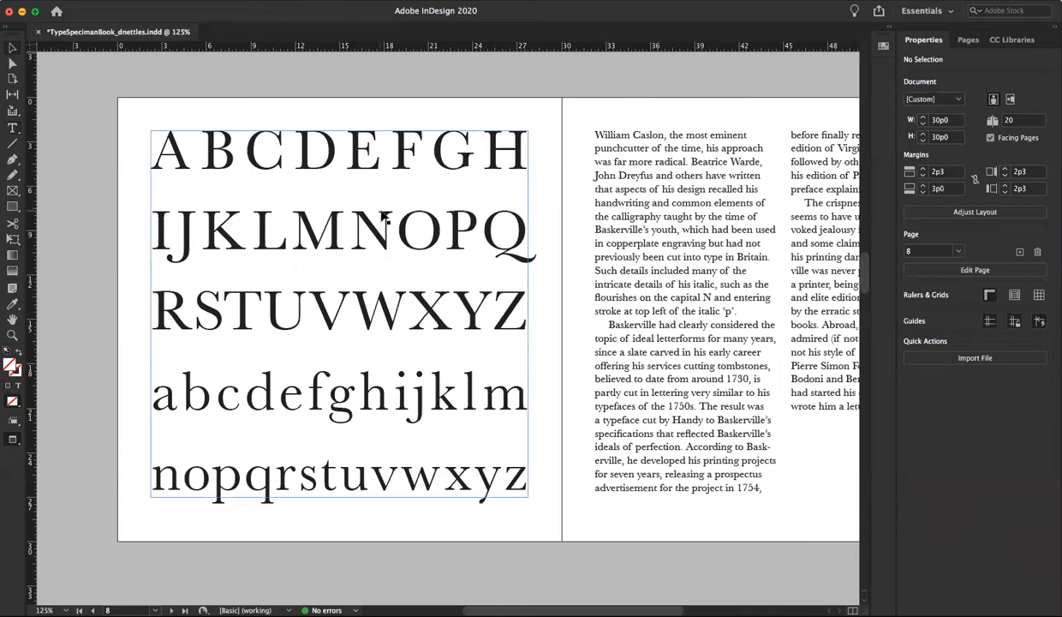
Copy the alphabet text frame from page 8 and paste it in place on page 10
click(349, 178)
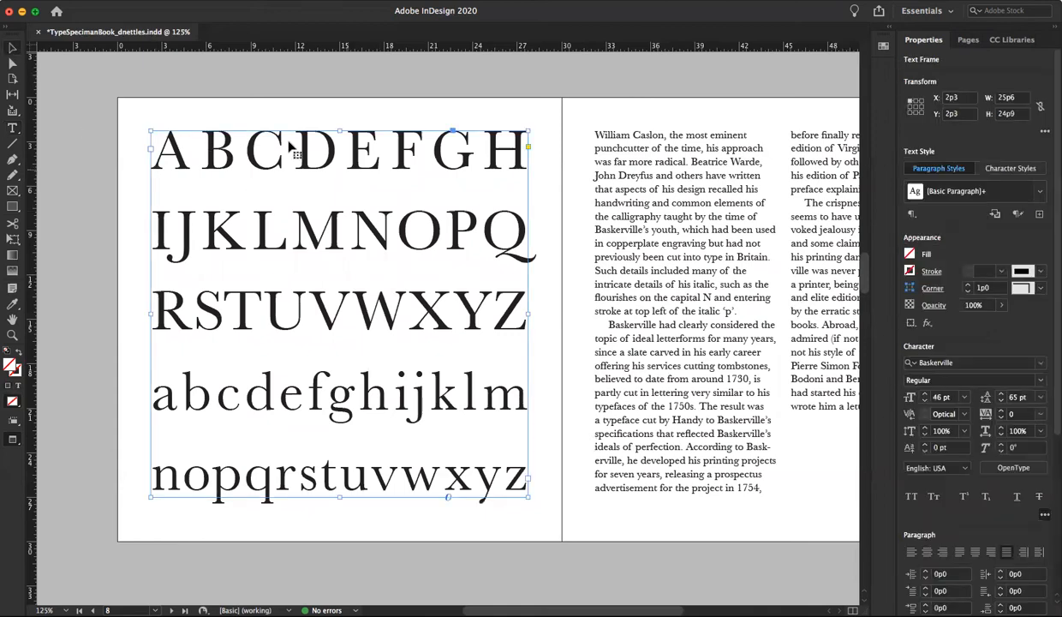
click(109, 0)
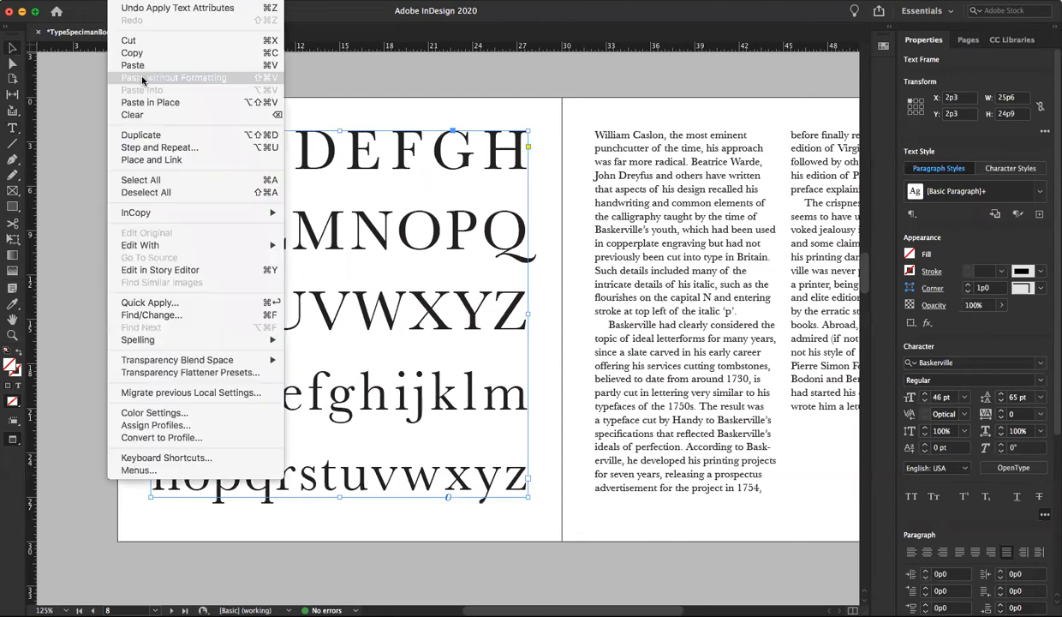
click(137, 53)
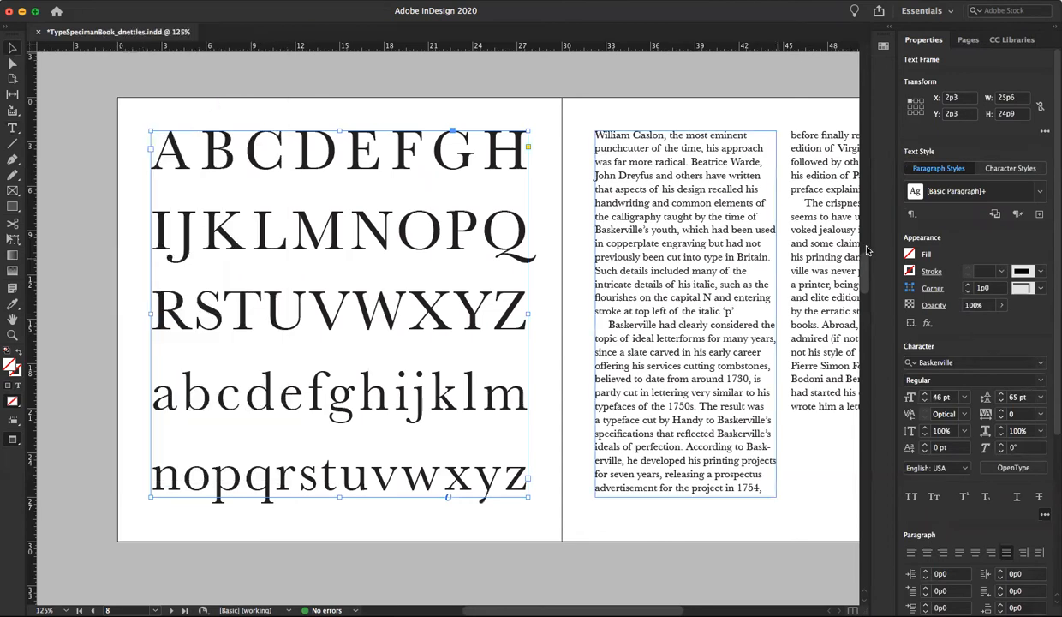
click(965, 39)
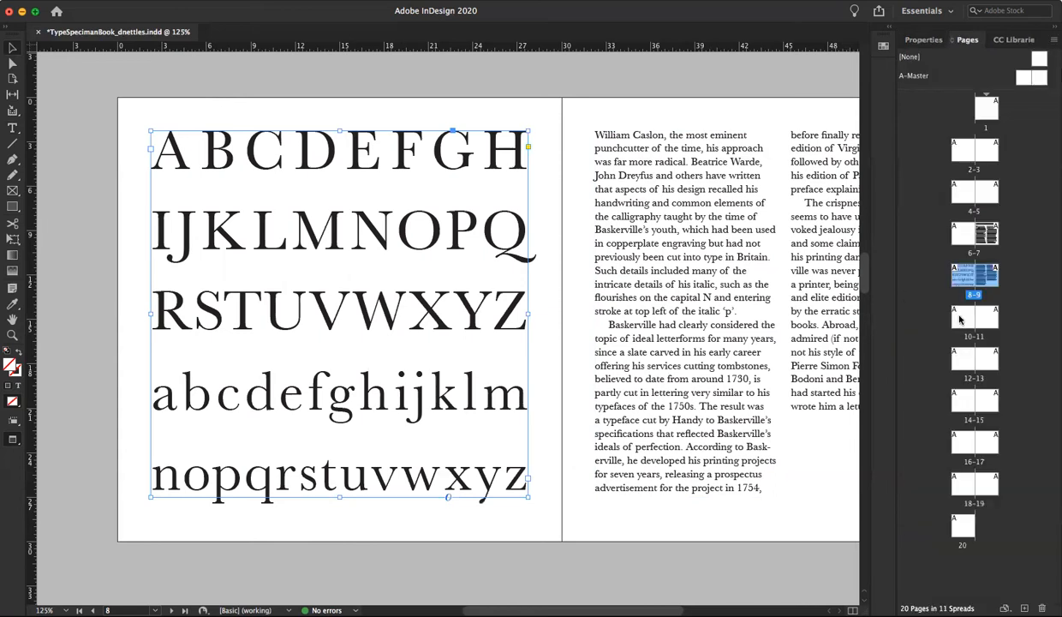
double_click(961, 317)
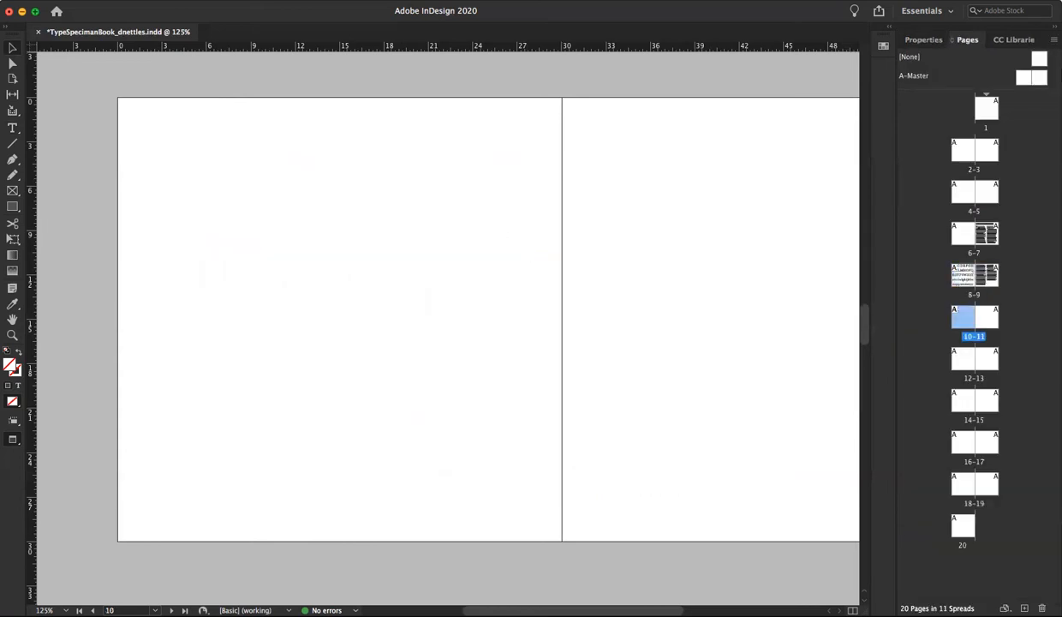
click(120, 1)
click(138, 103)
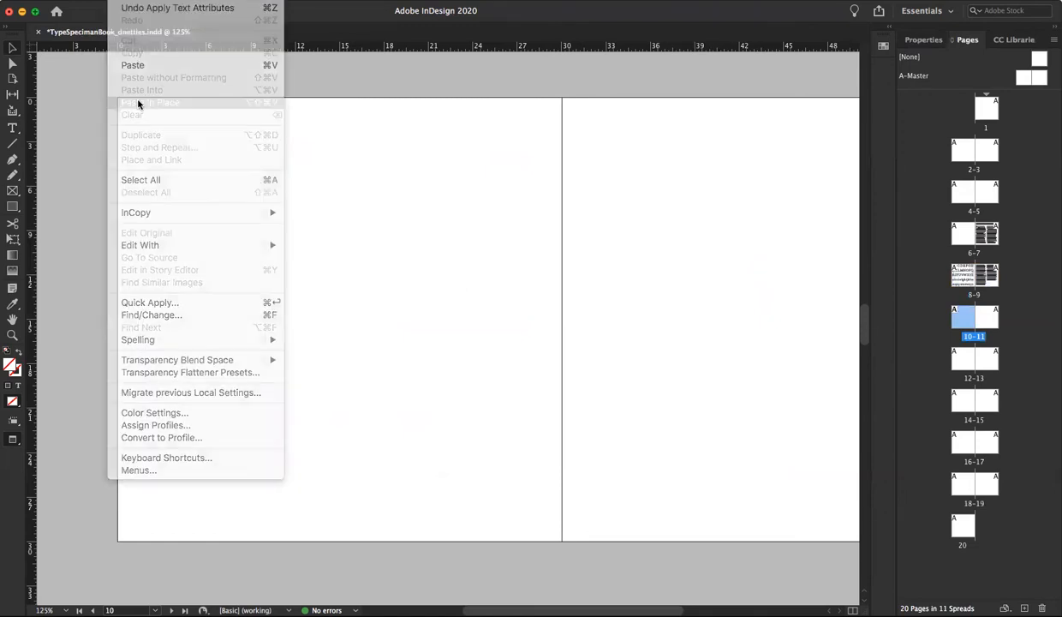
Set all the alphabet text on page 10 to Baskerville Italic and deselect it
double_click(169, 148)
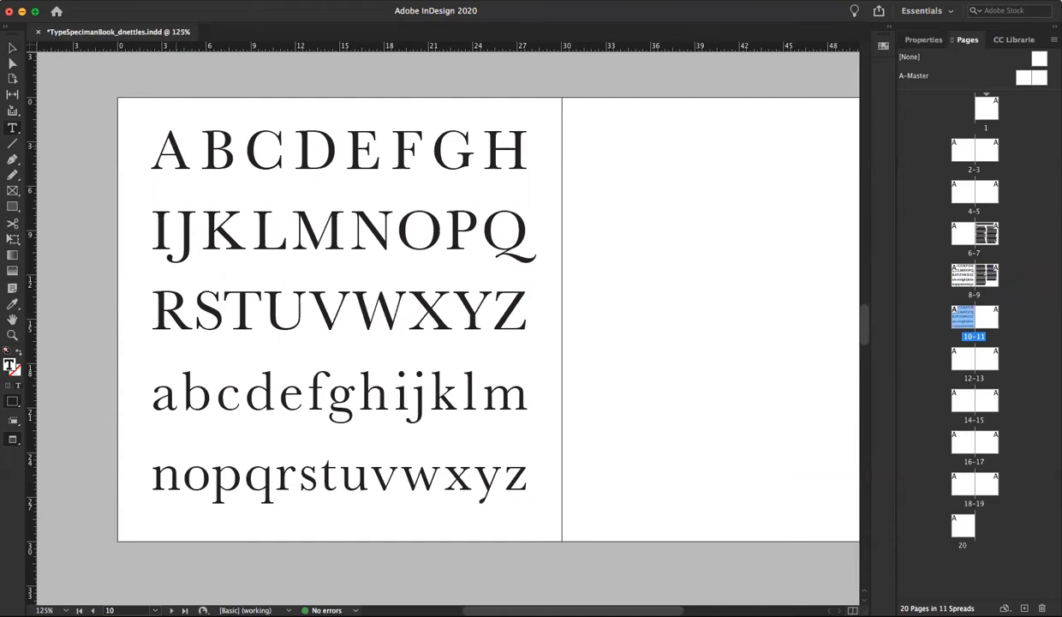
key(super+a)
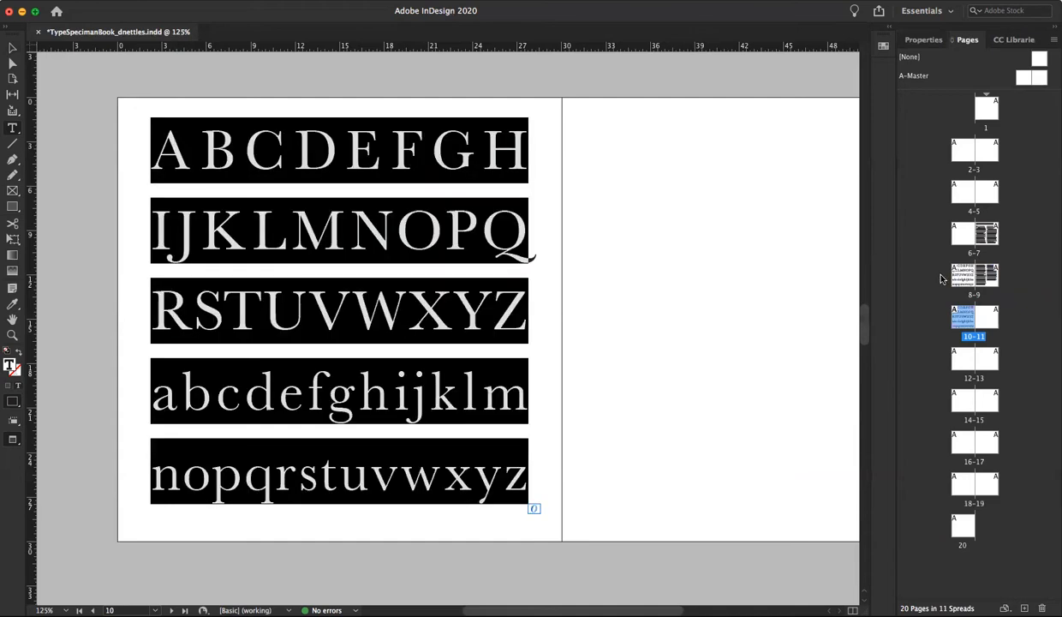
click(924, 40)
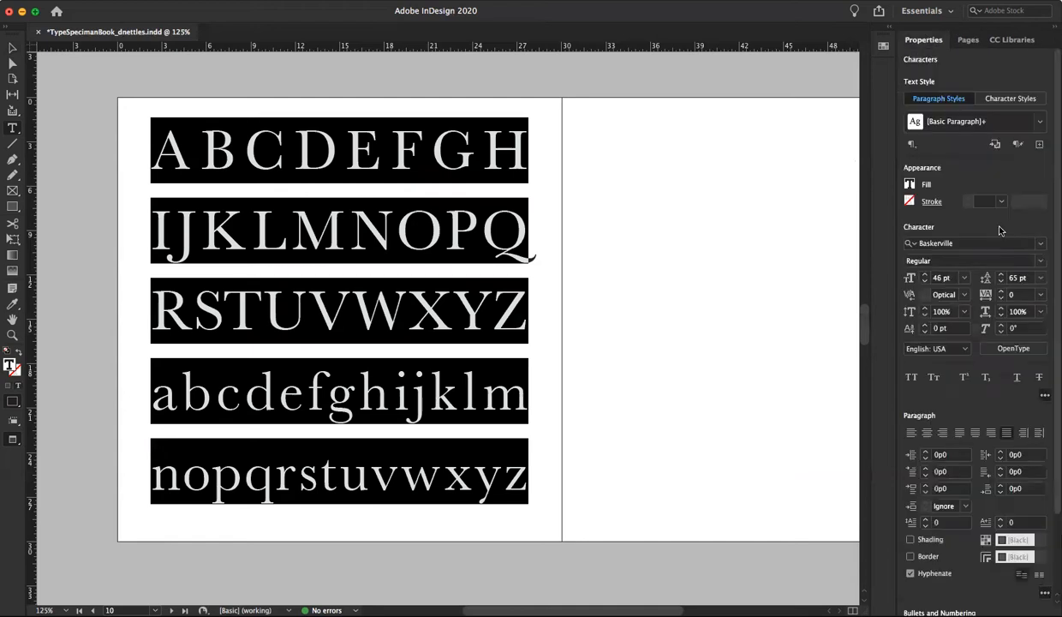
click(1029, 261)
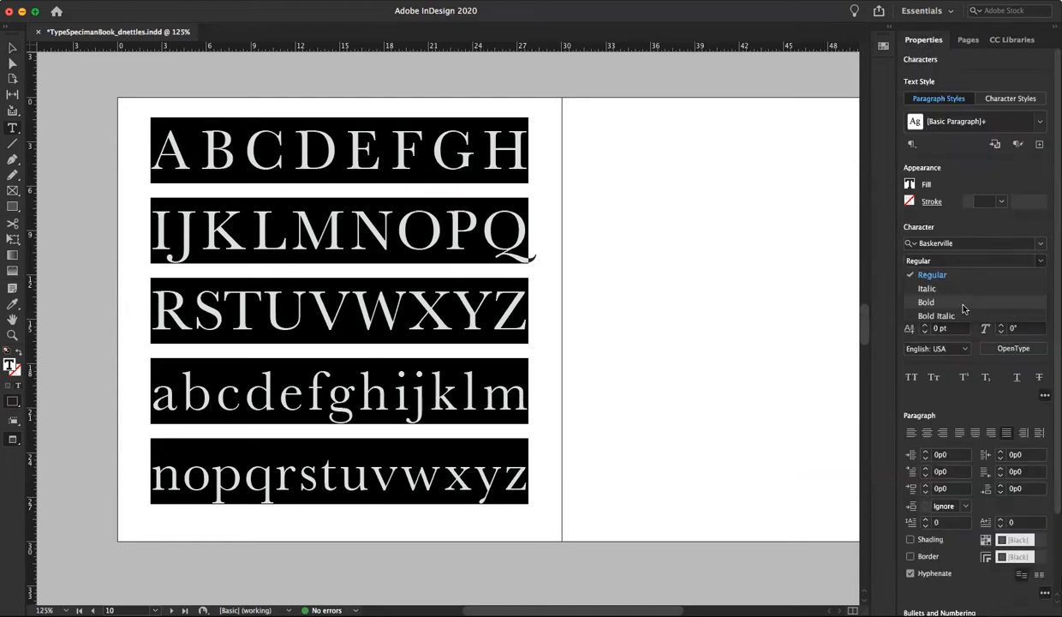
click(954, 290)
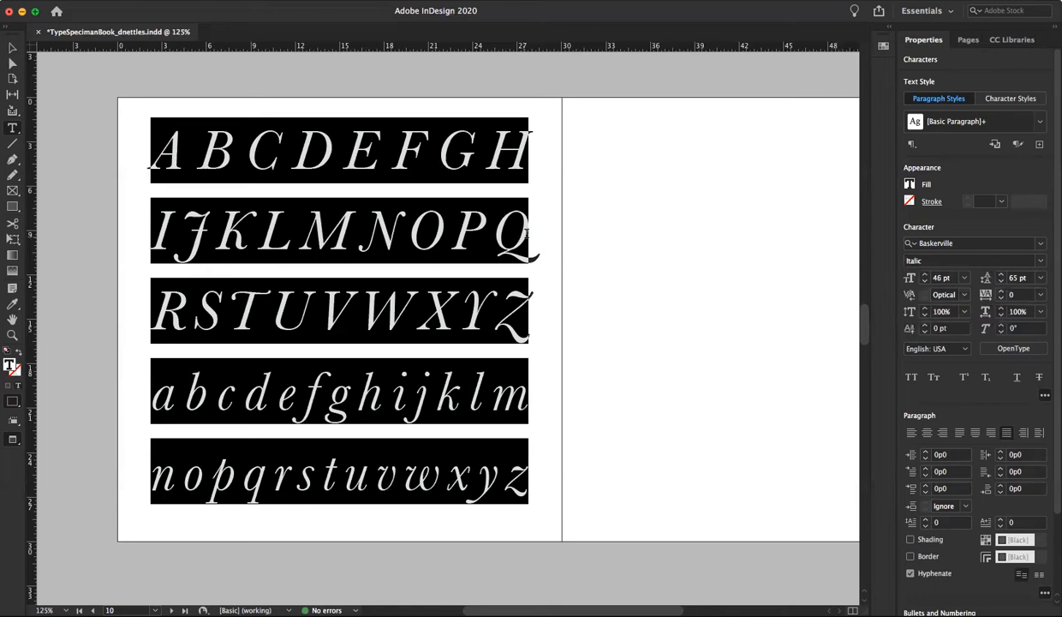
click(529, 230)
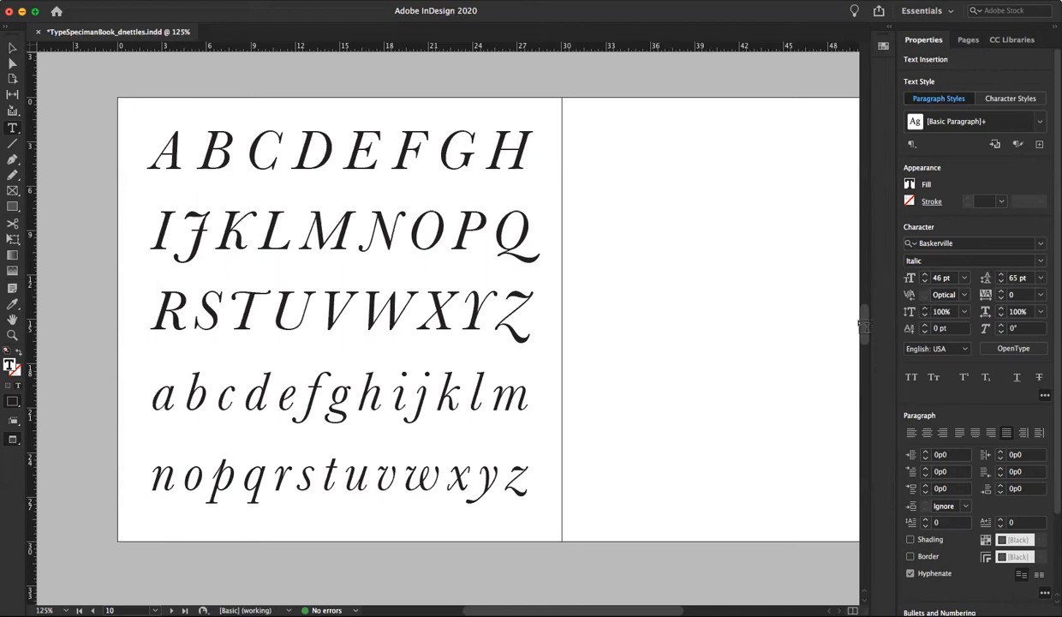
Open the A-Master spread starting from its left page and switch the screen mode to Normal so the guides show
drag(867, 310, 862, 276)
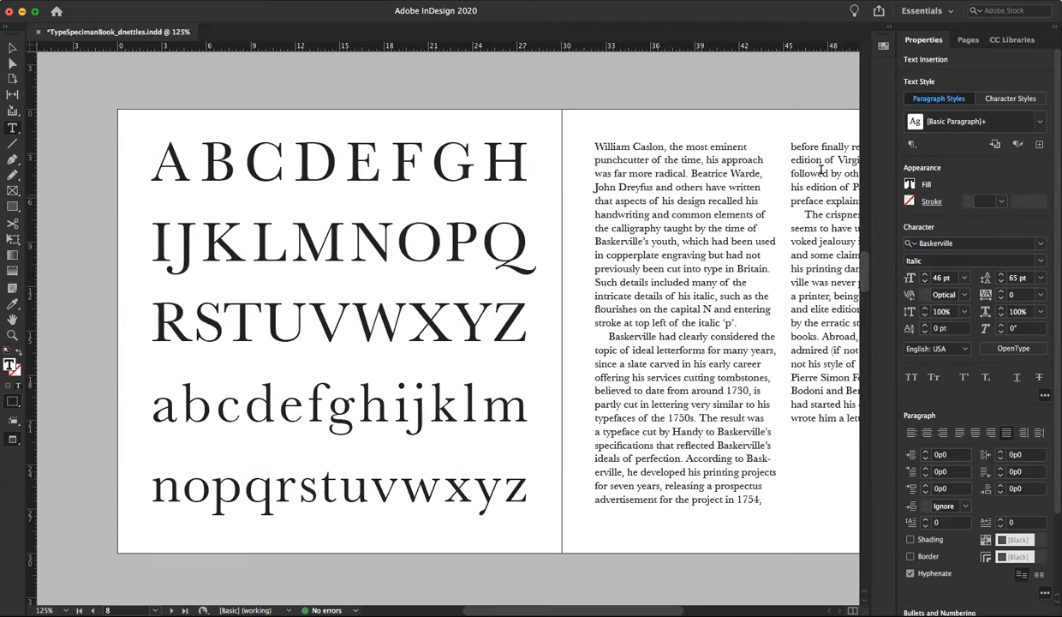
click(967, 40)
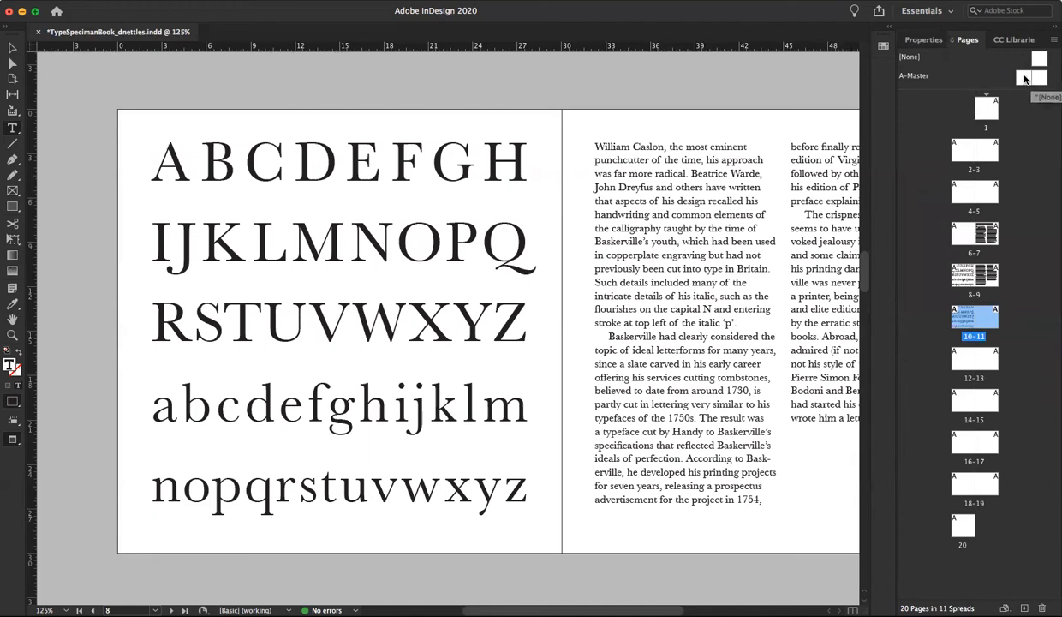
double_click(1024, 78)
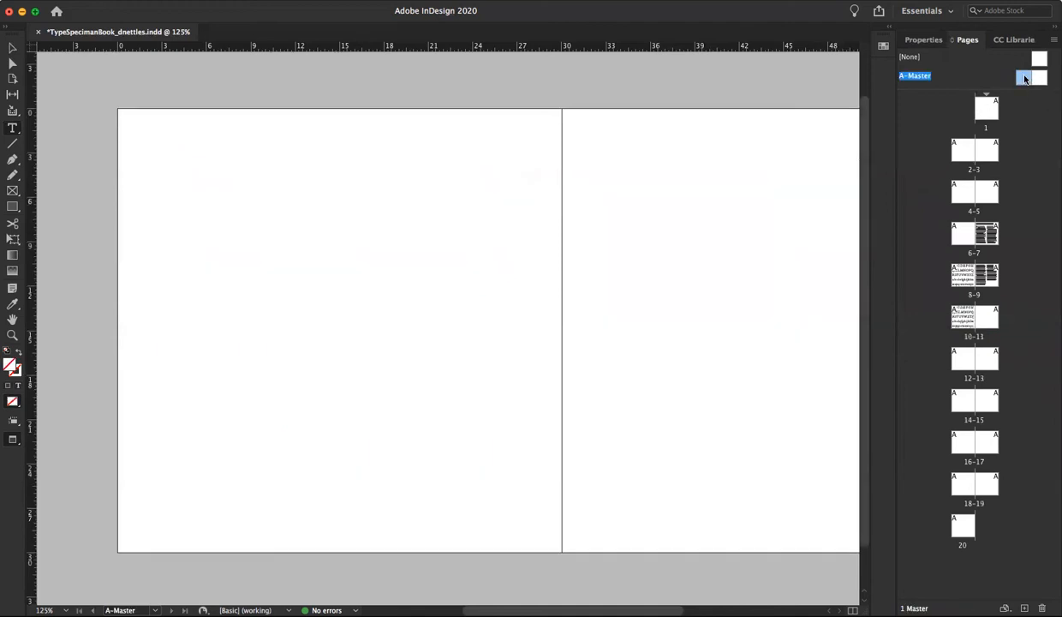
click(13, 438)
click(57, 456)
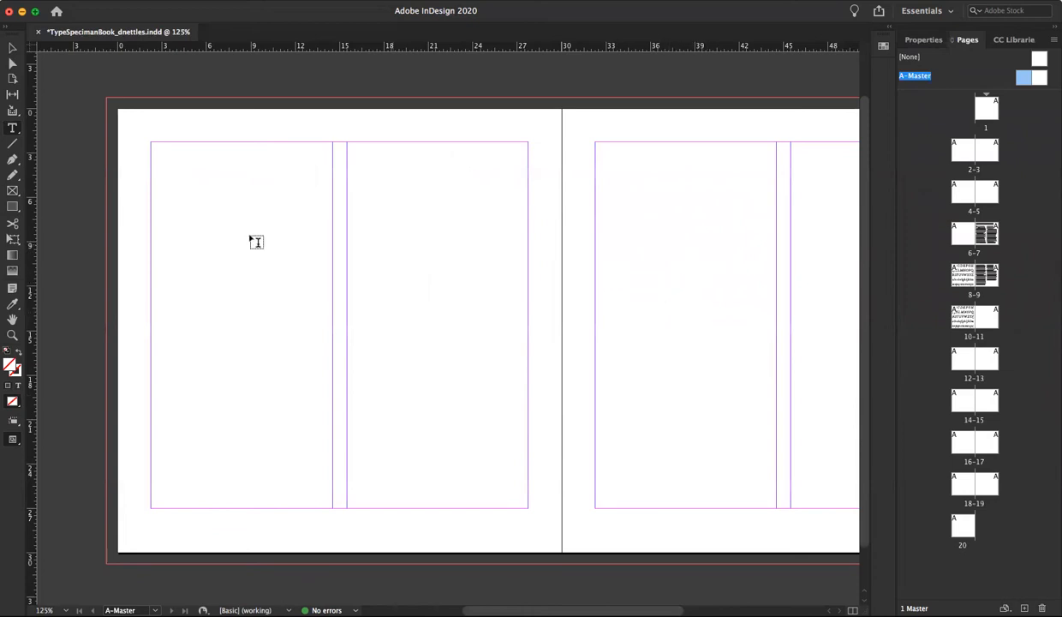
Draw a rectangle about 28p5 by 10p8 across both A-Master pages and fill it with C=0 M=100 Y=0 K=0
click(12, 207)
drag(273, 207, 693, 365)
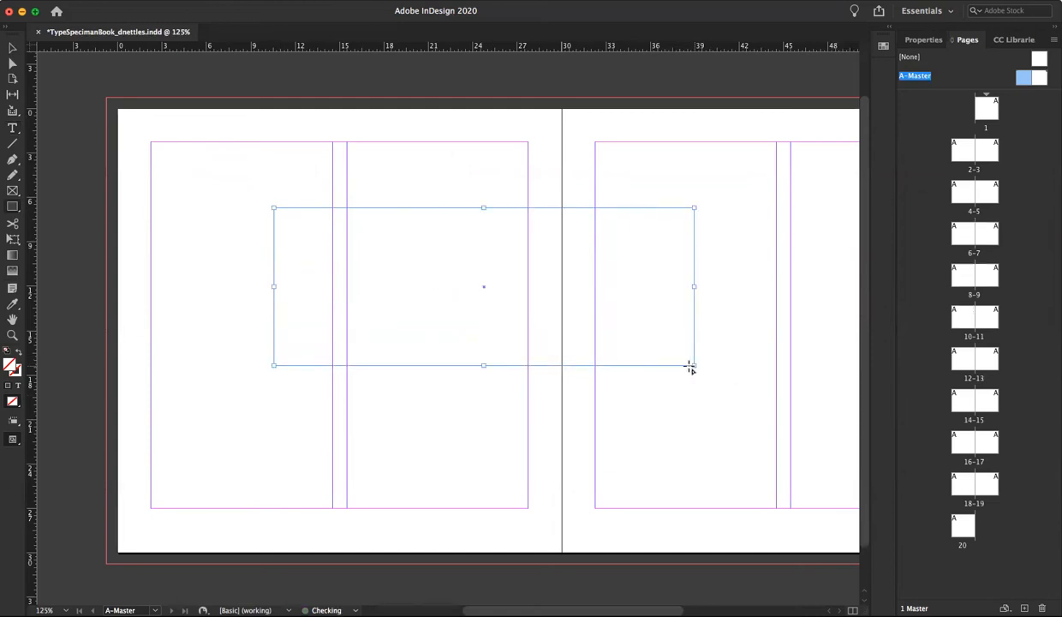
click(931, 42)
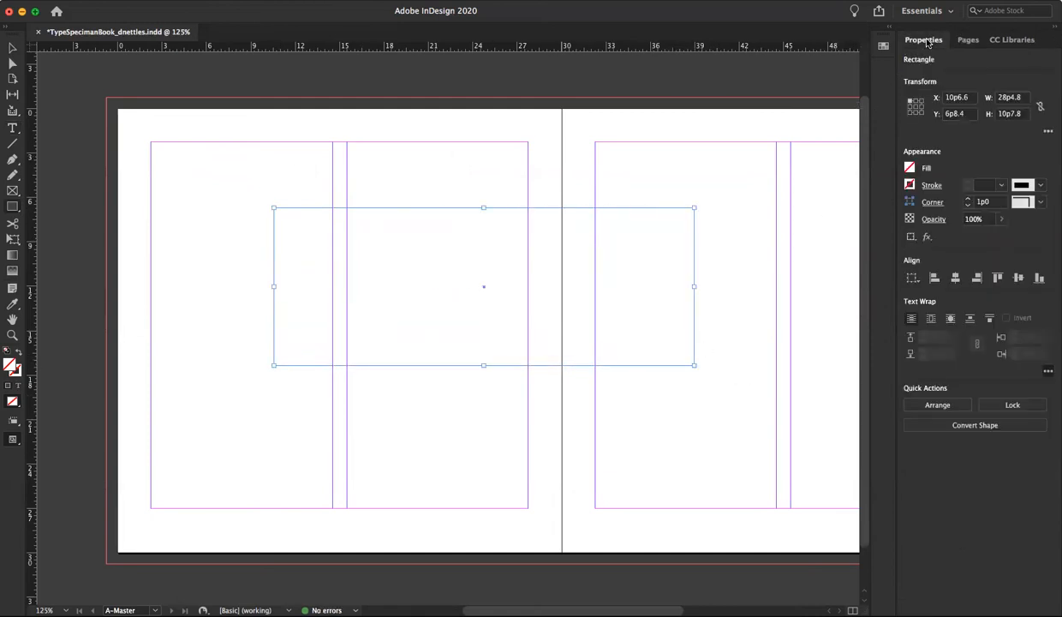
click(909, 169)
click(770, 323)
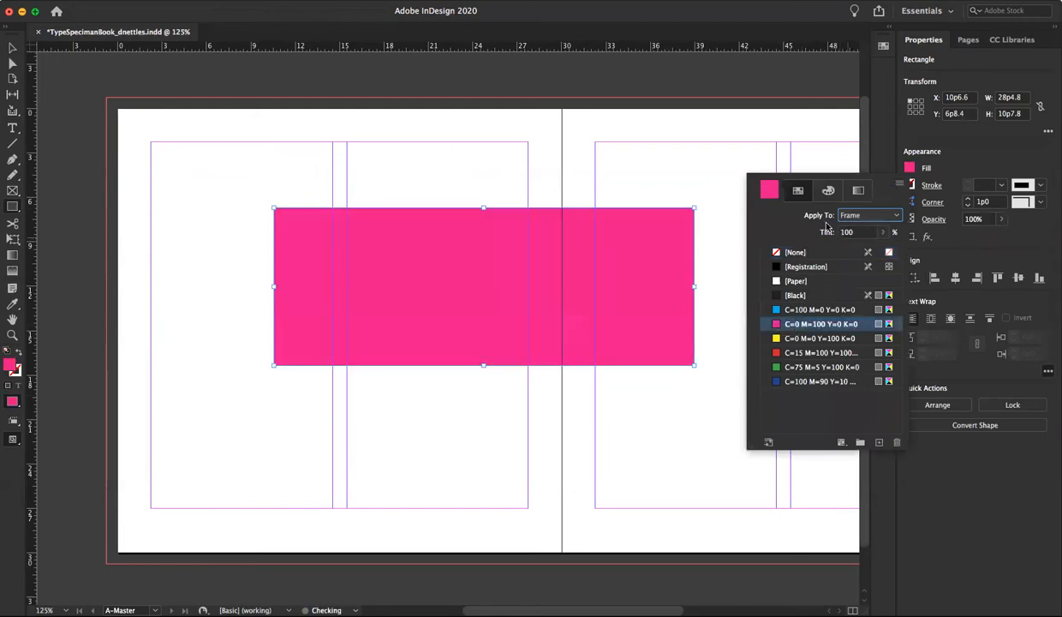
Pull both sides of the magenta master rectangle toward the right-hand page, checking the page thumbnails, and delete the rectangle
click(965, 41)
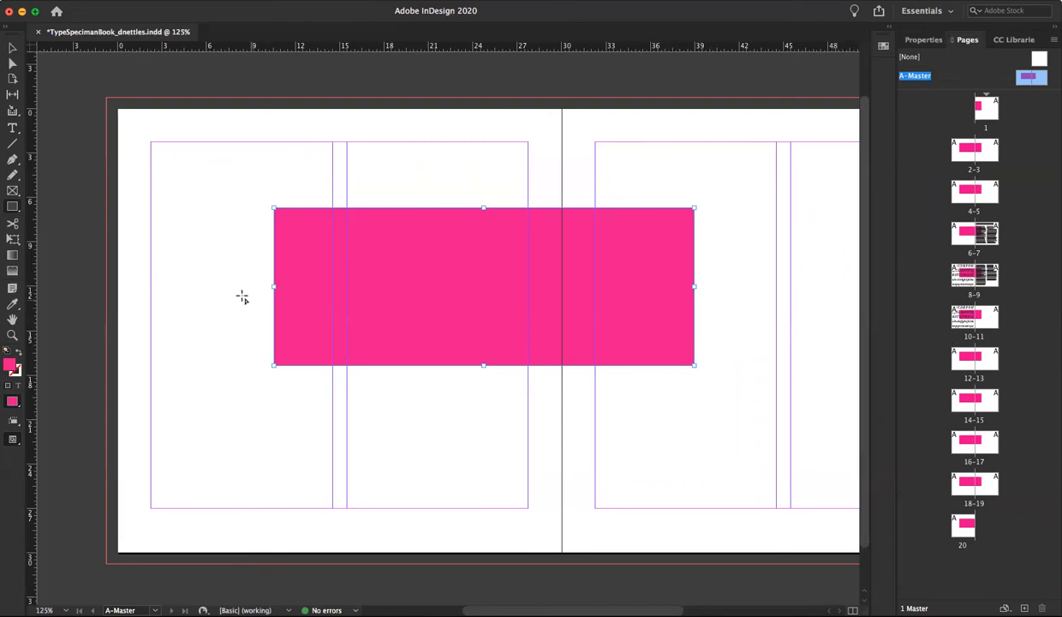
click(12, 48)
drag(273, 286, 493, 291)
drag(694, 287, 836, 286)
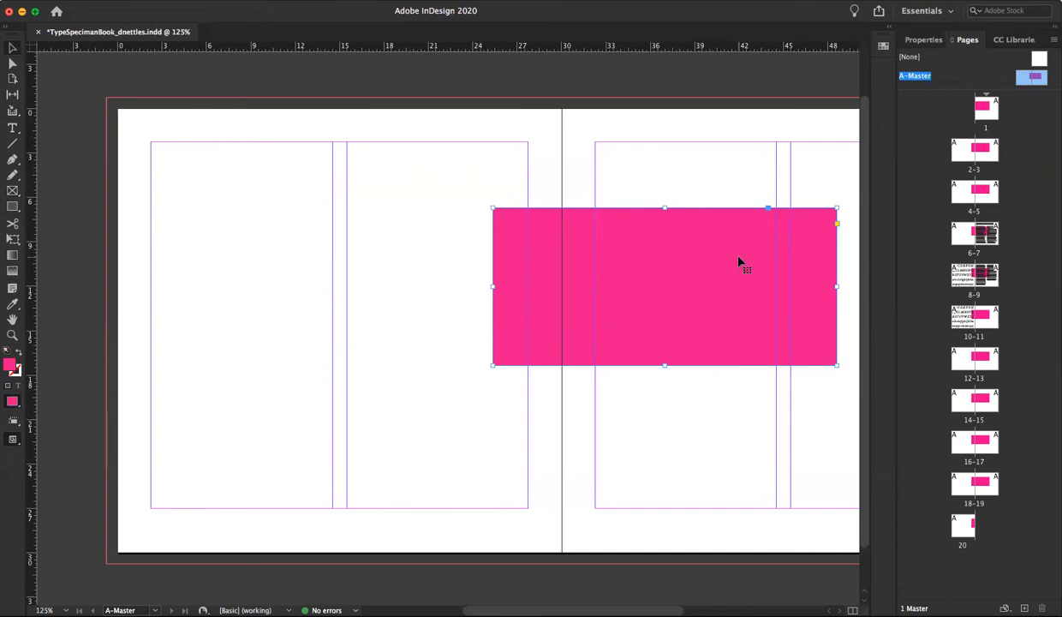
key(Delete)
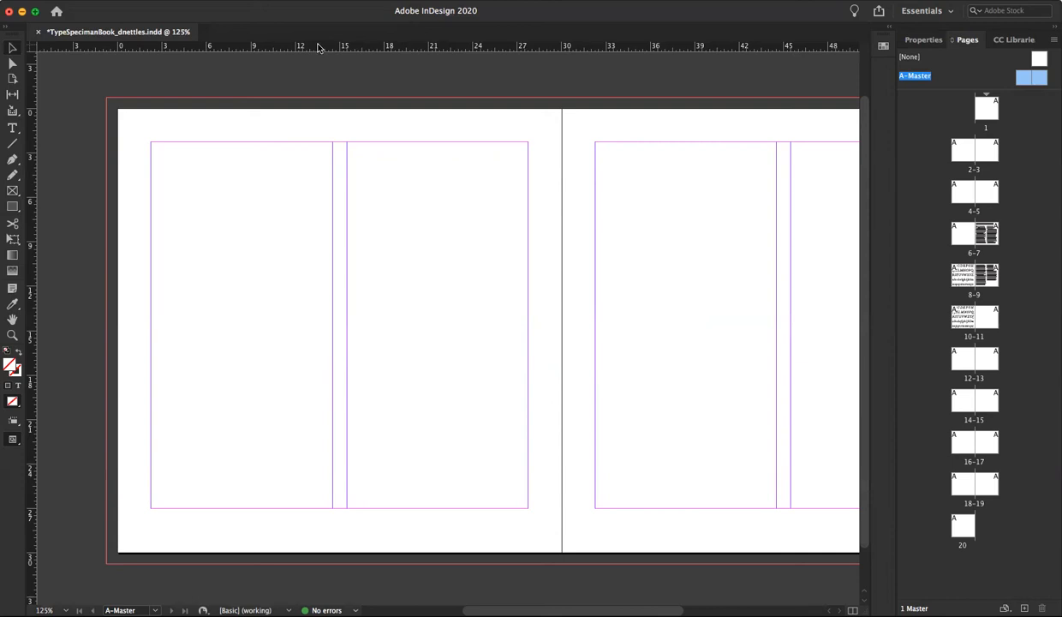
Place a horizontal guide at 27p9 across the master spread and draw a text frame about 15p9 by 1p1 beneath it on the left page
drag(317, 47, 55, 519)
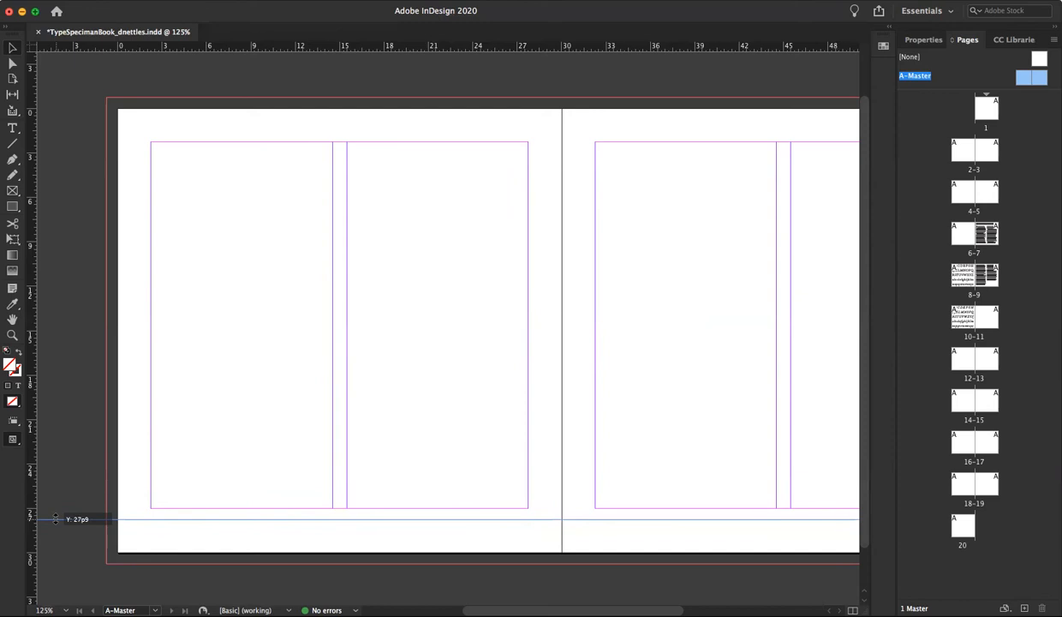
drag(55, 518, 55, 519)
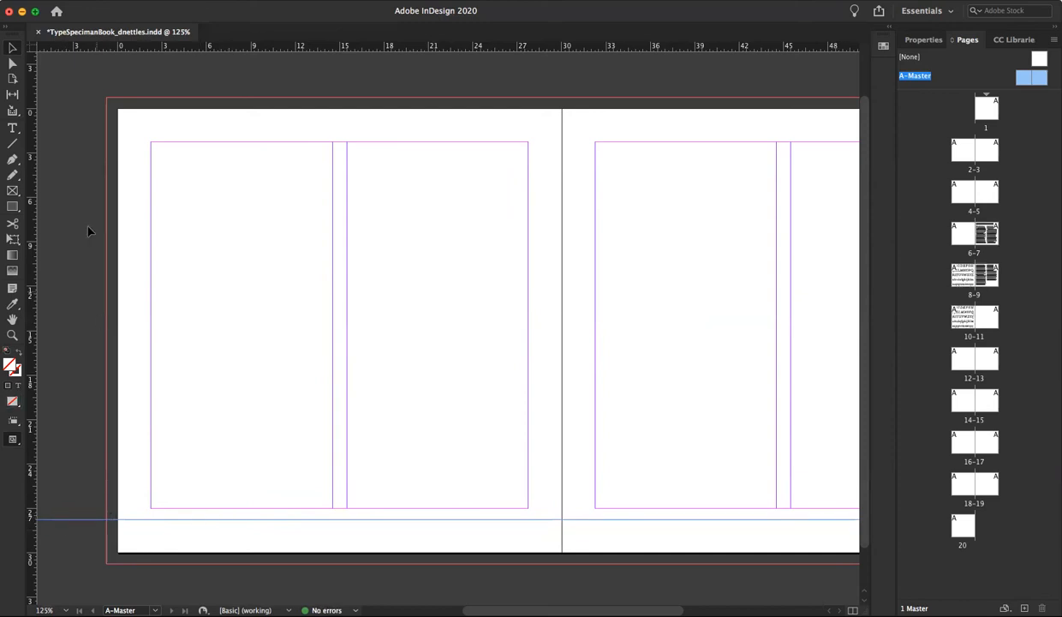
click(12, 127)
mouse_move(212, 521)
mouse_down()
mouse_move(466, 533)
mouse_move(445, 533)
mouse_up()
key(super+alt+shift+n)
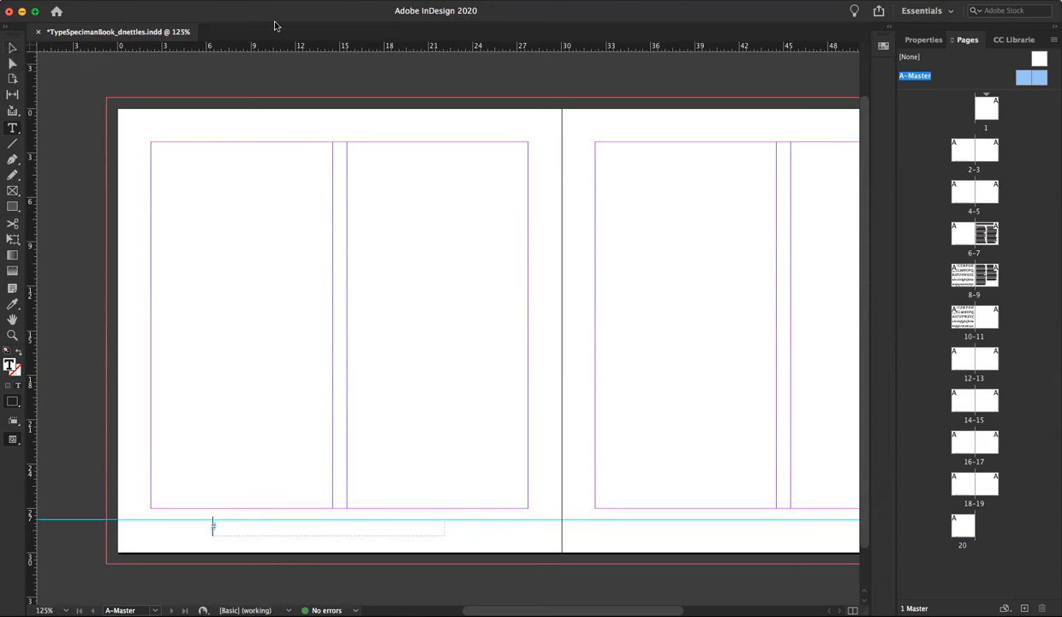
Center-align the footer frame's text and move the frame horizontally to the middle of the left master page at X 7p1.5
click(923, 40)
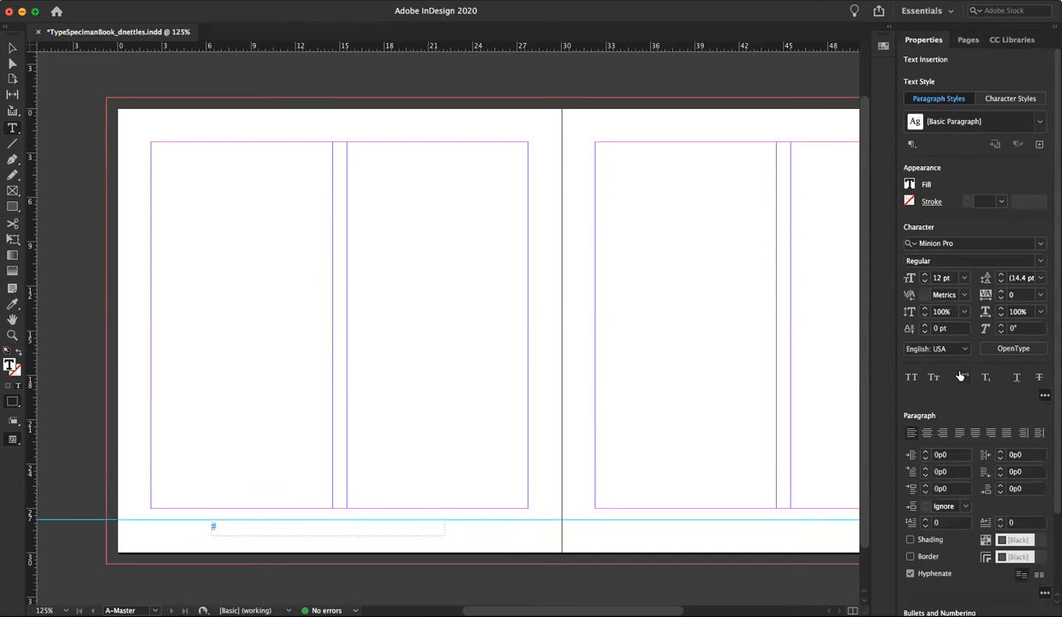
click(927, 434)
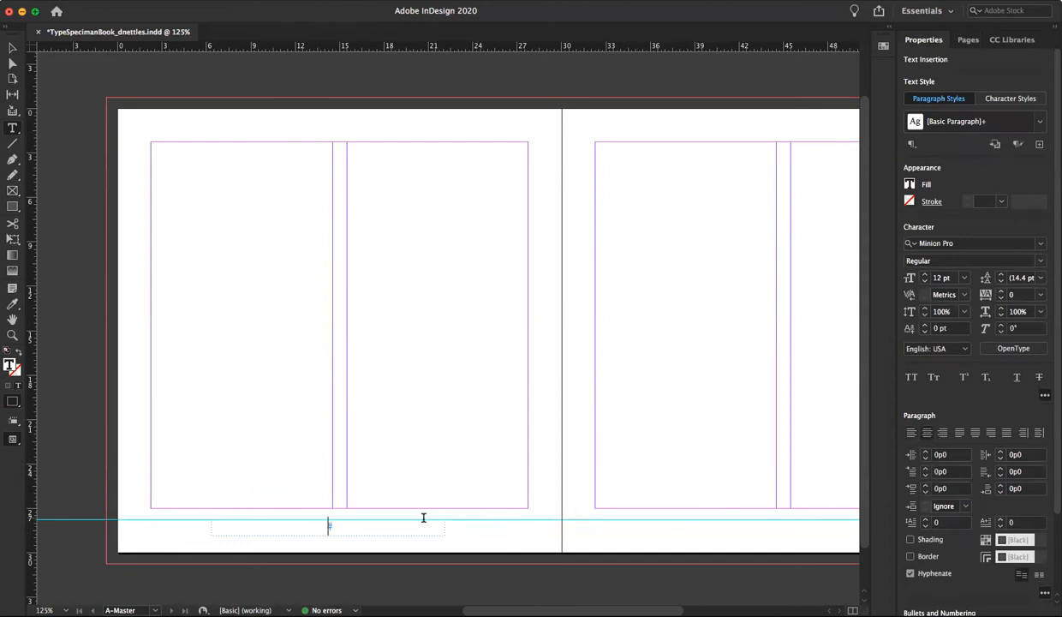
key(Escape)
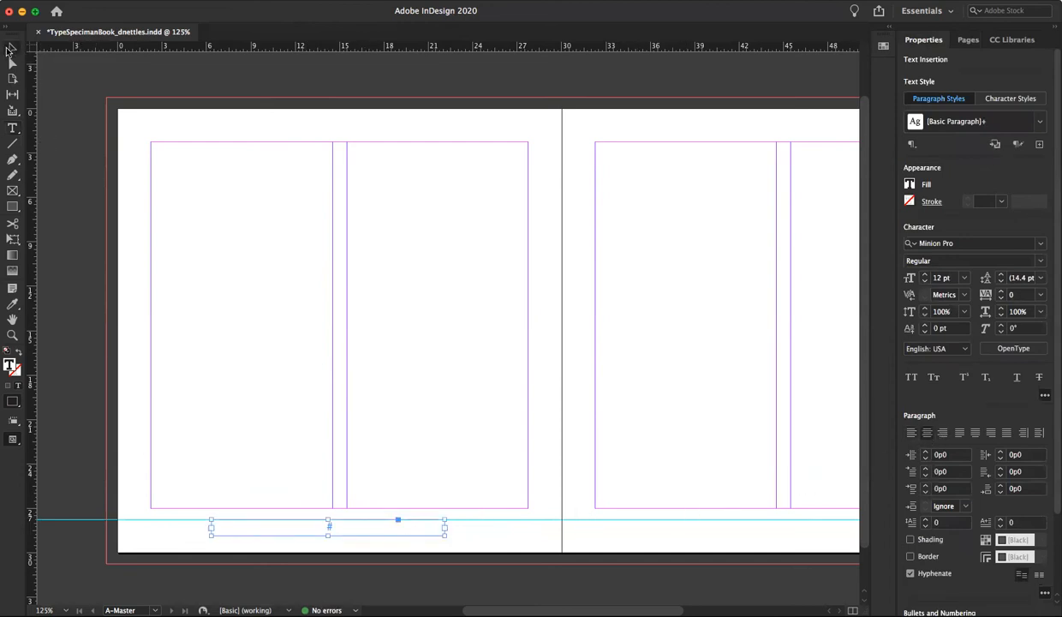
drag(346, 531, 355, 531)
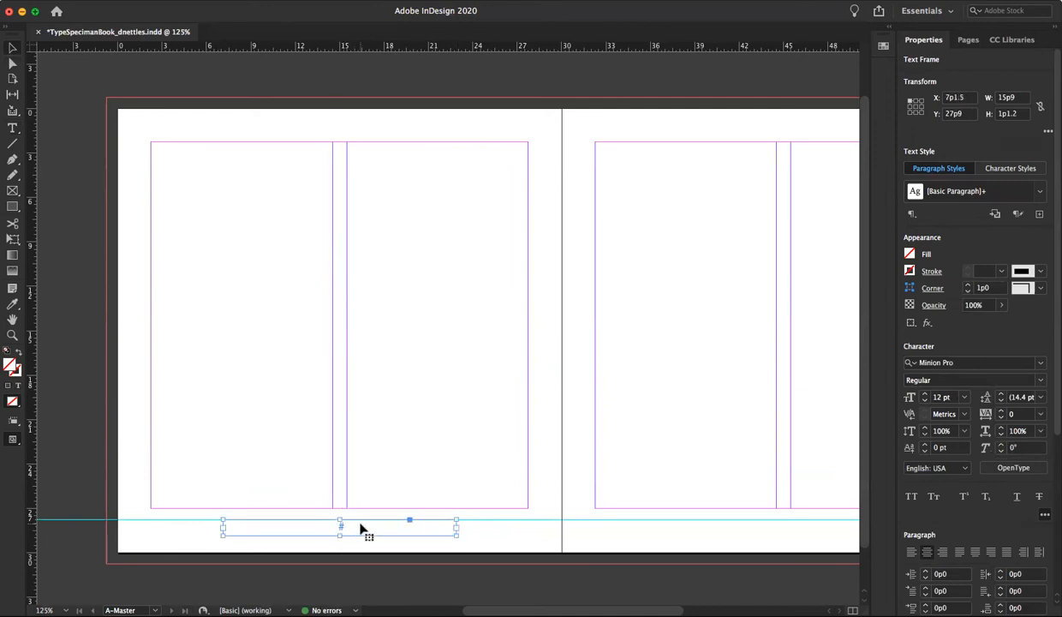
Enter the placeholder caption "xpt/xpt leading Bakerville" in the footer text frame
double_click(339, 526)
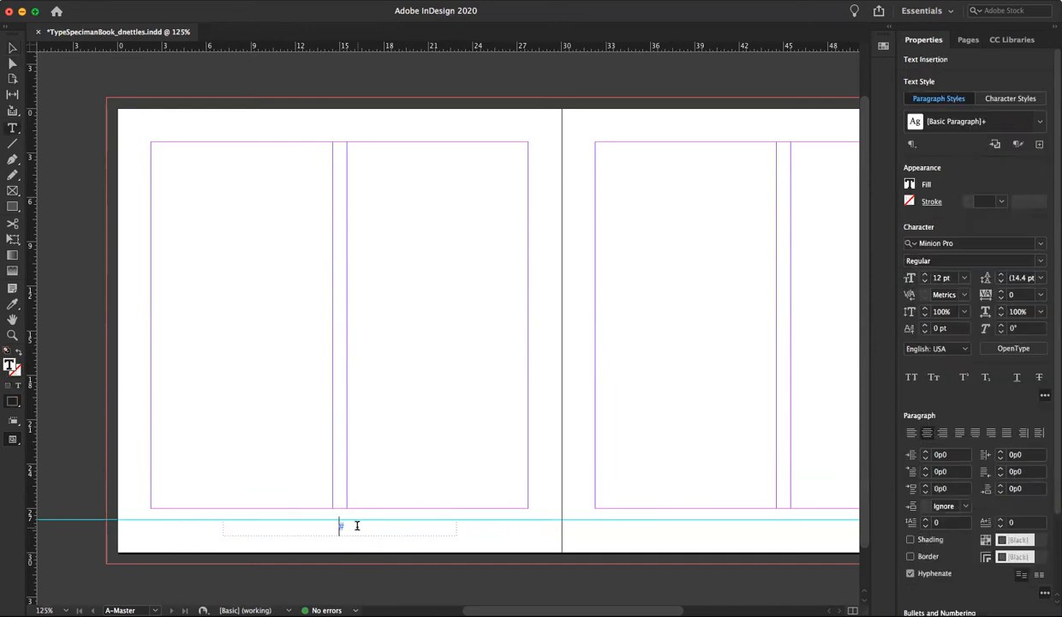
text(xpt/xpt leading Bakerville)
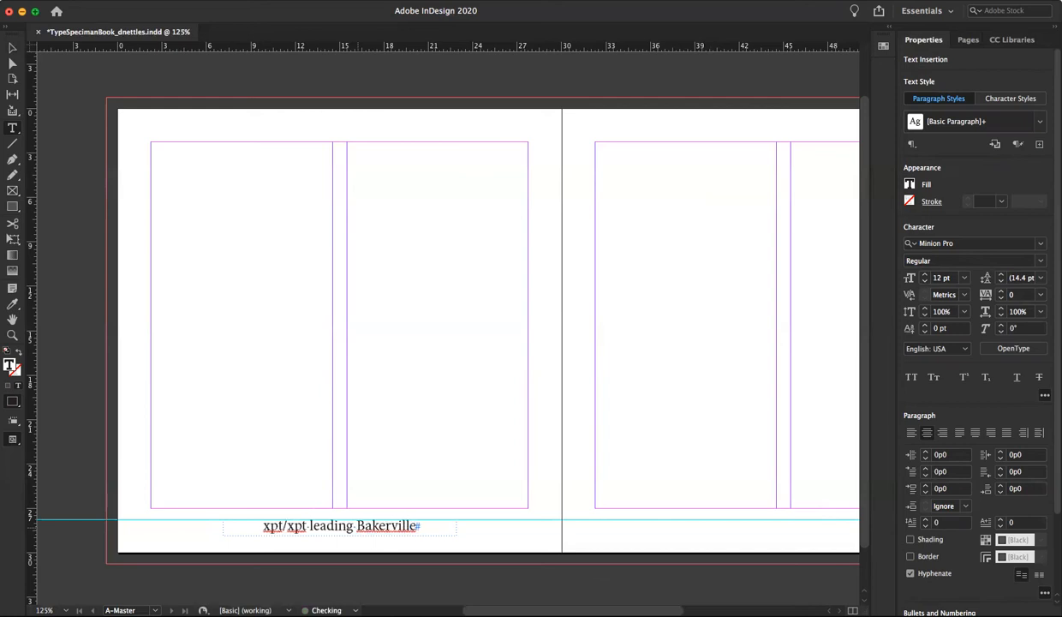
Set the whole footer caption to 8 pt with the Italic style
drag(260, 525, 483, 533)
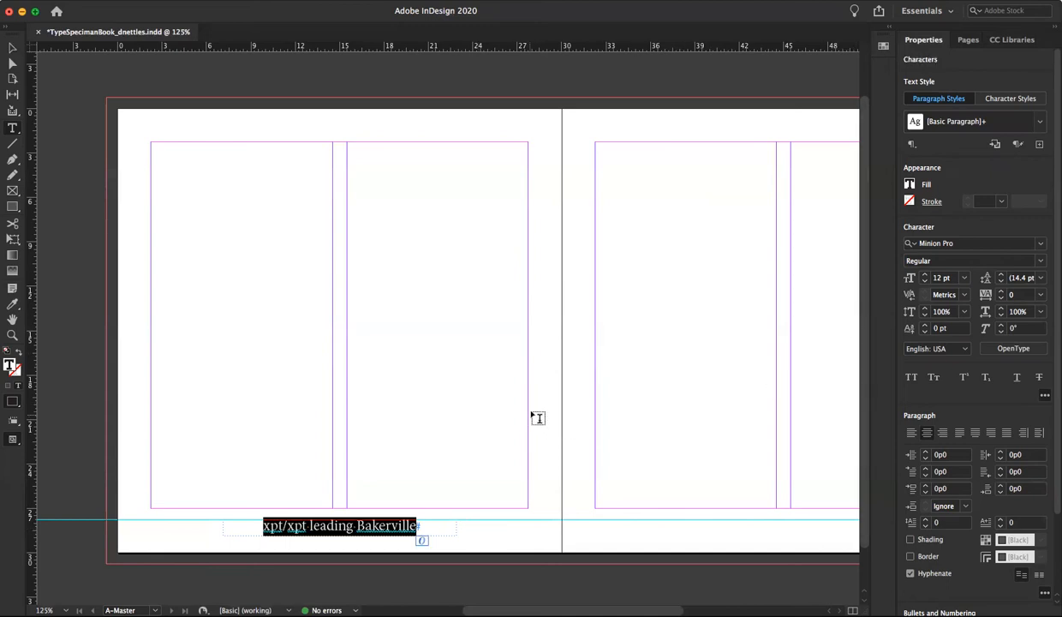
click(941, 279)
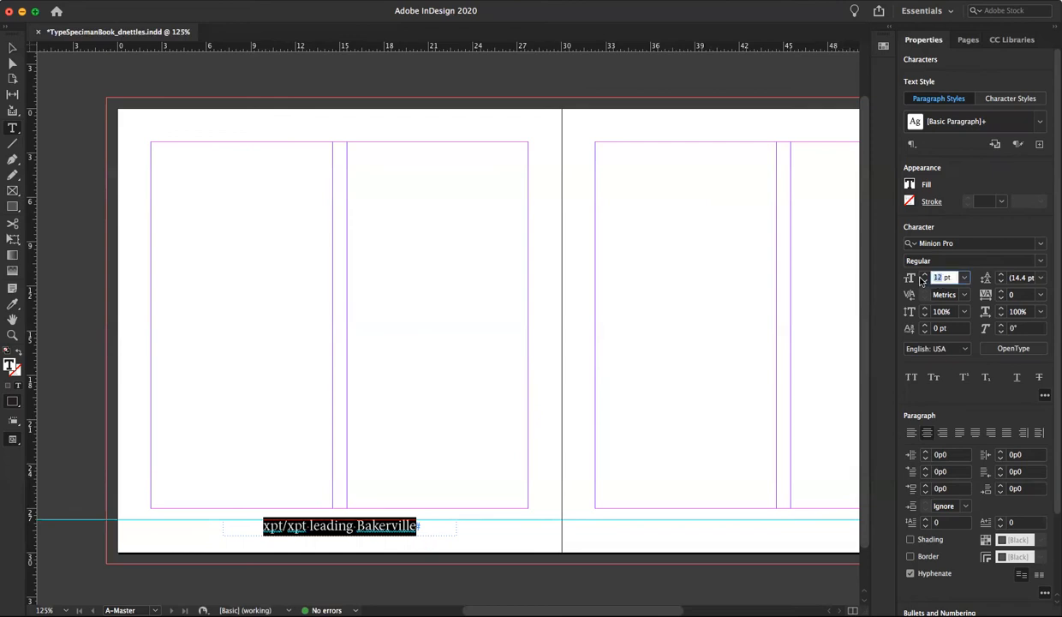
text(8)
key(Return)
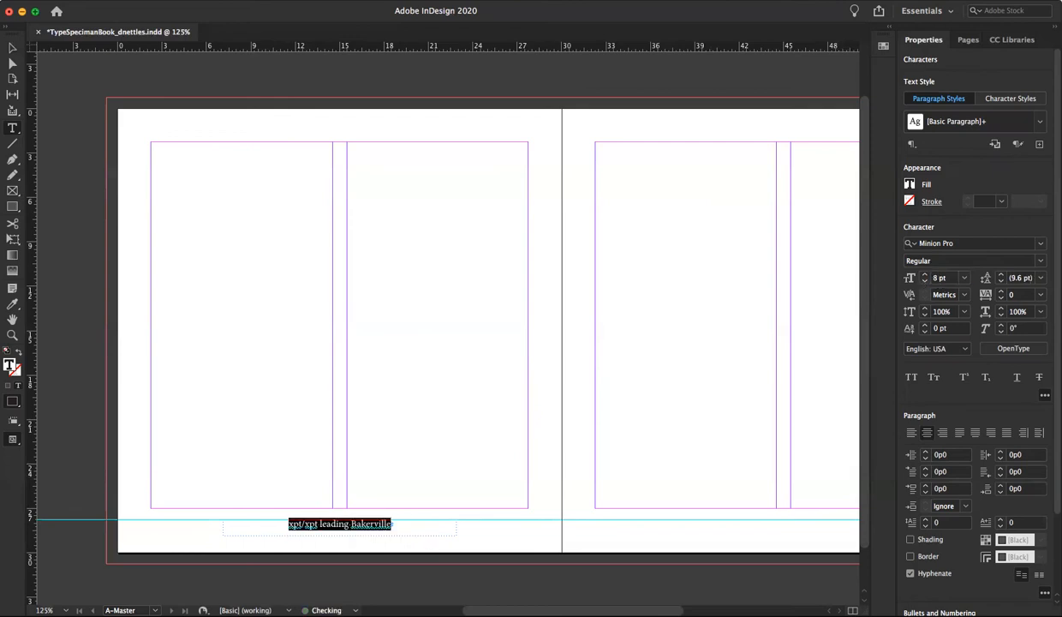
click(1042, 260)
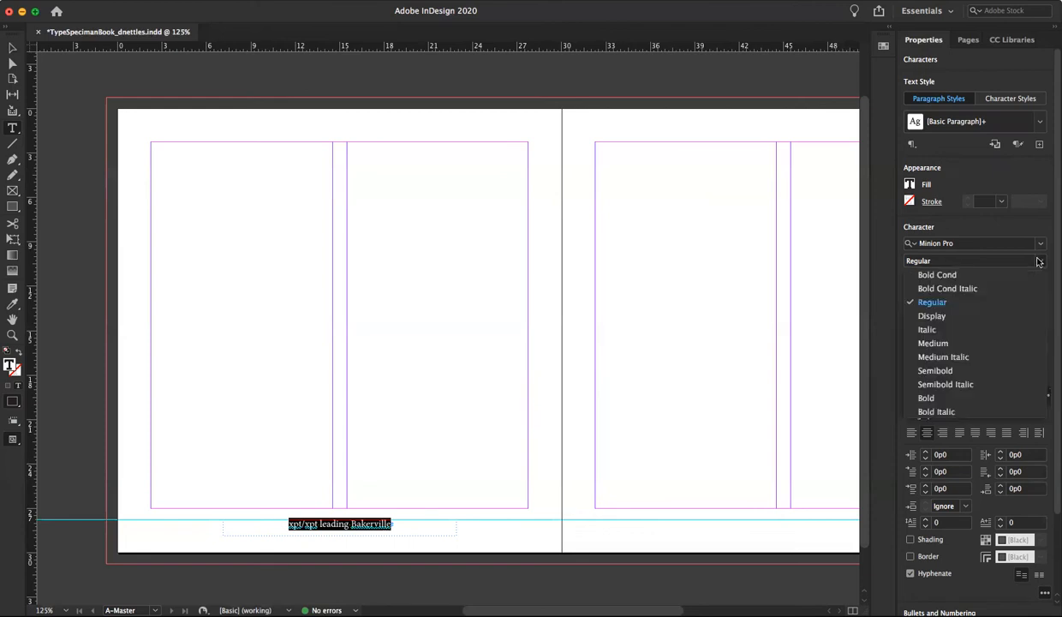
click(927, 329)
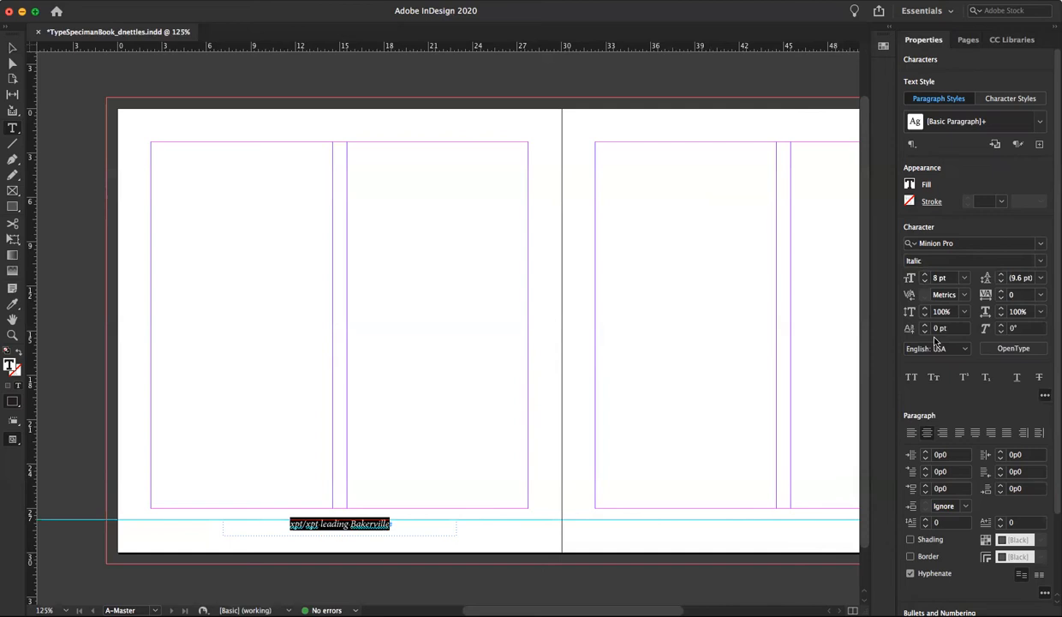
Correct the footer caption's typeface name to "Baskerville" and duplicate the frame onto the right master page at X 37p1.5, Y 27p9
click(363, 521)
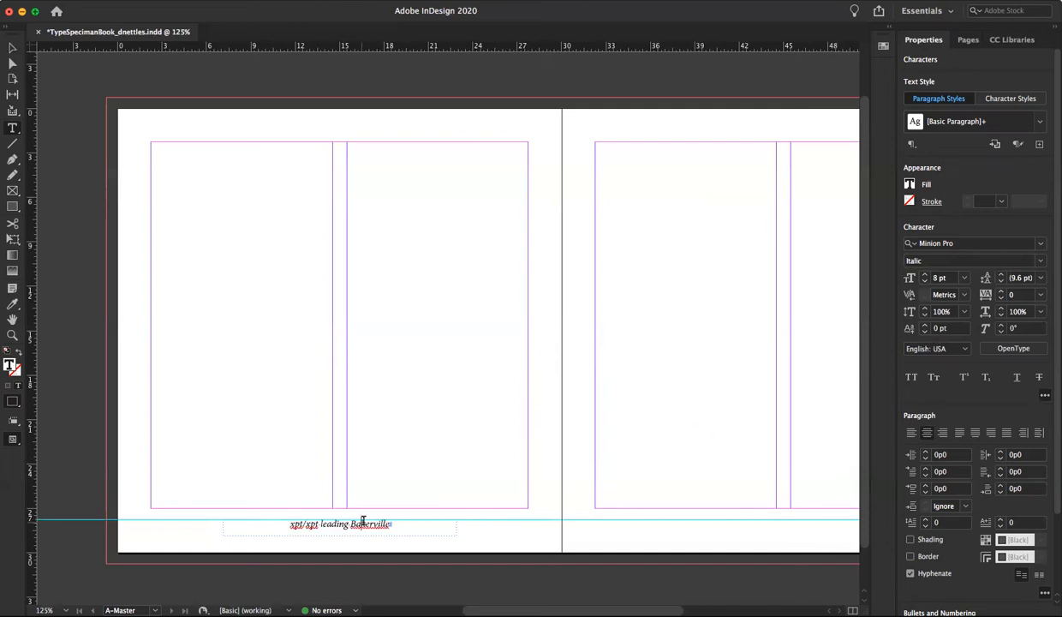
text(s)
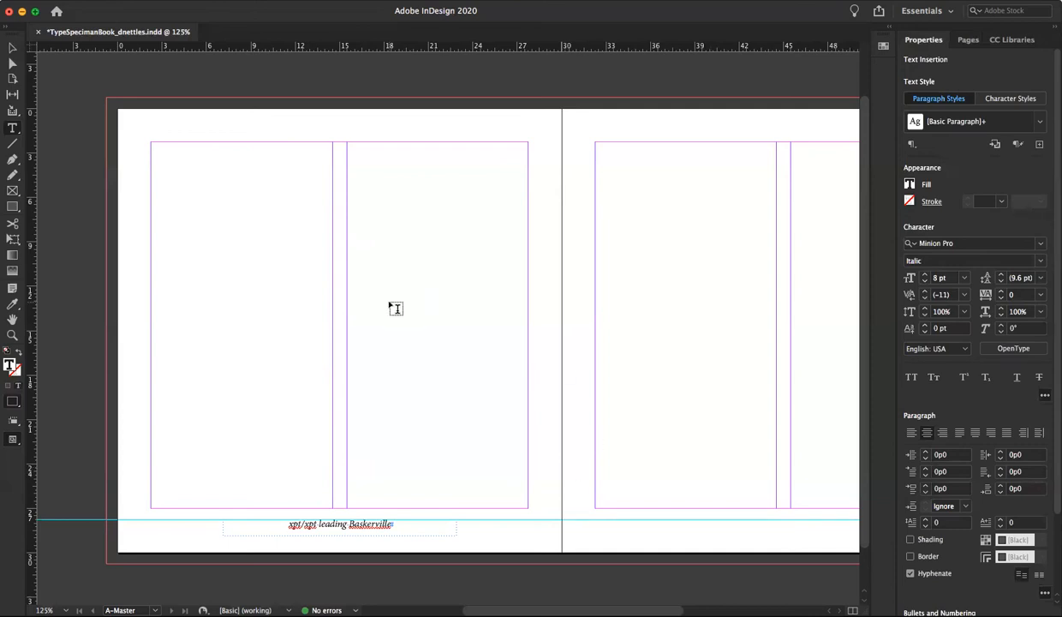
click(12, 47)
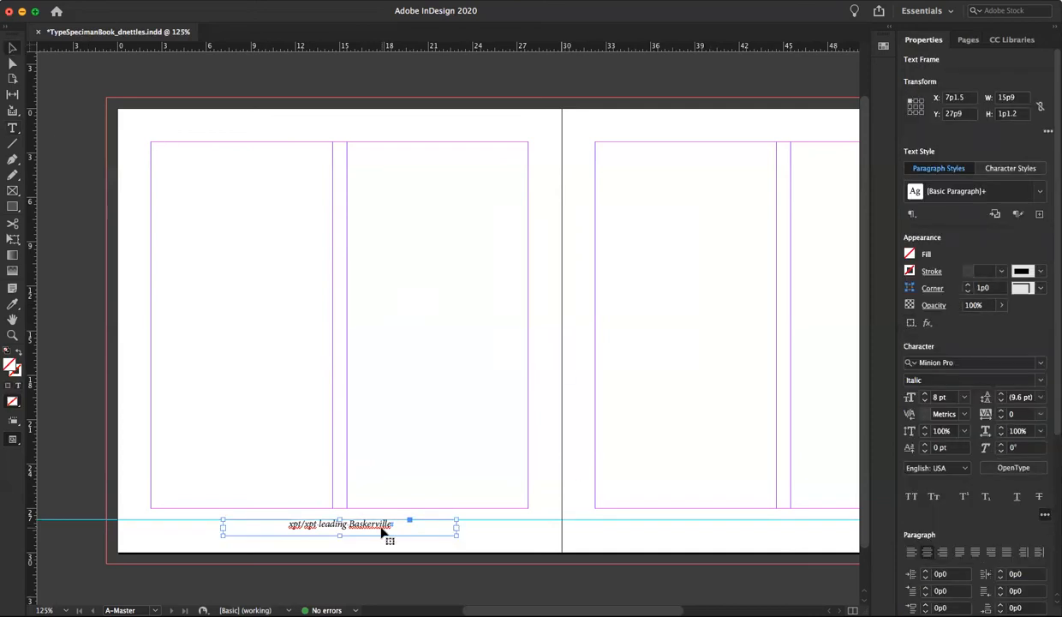
drag(346, 524, 784, 528)
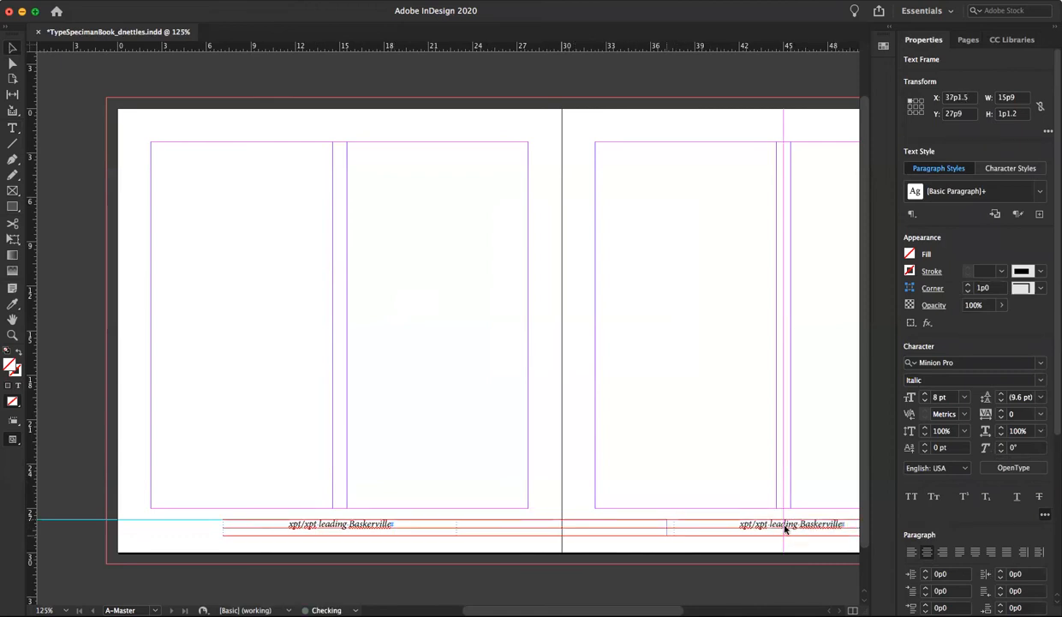
click(723, 548)
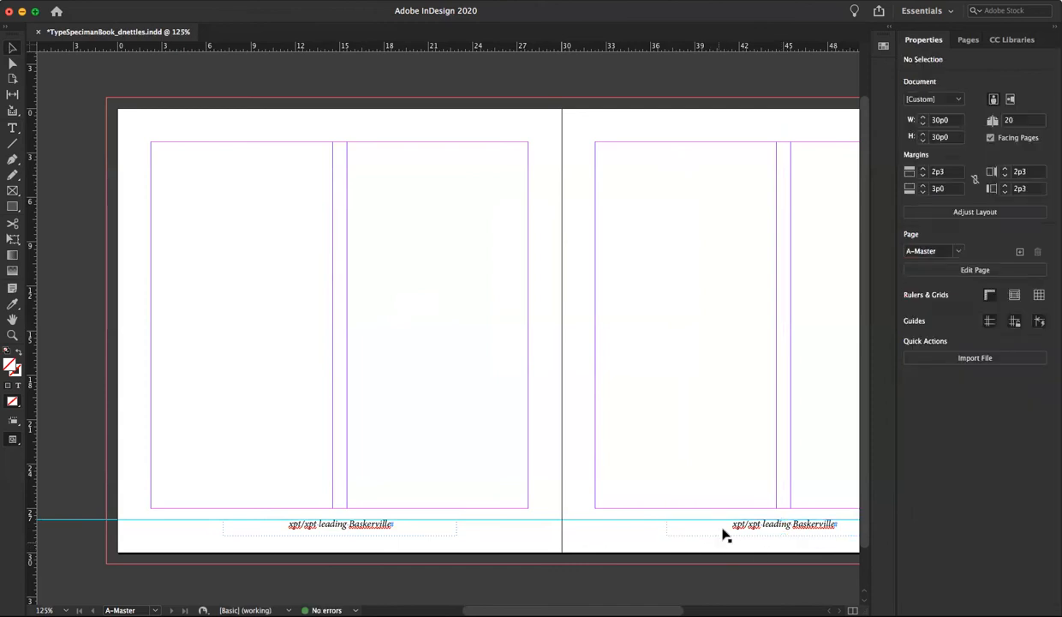
On page 7, override the master footer frame and insert "Head" at the start of its caption
click(968, 39)
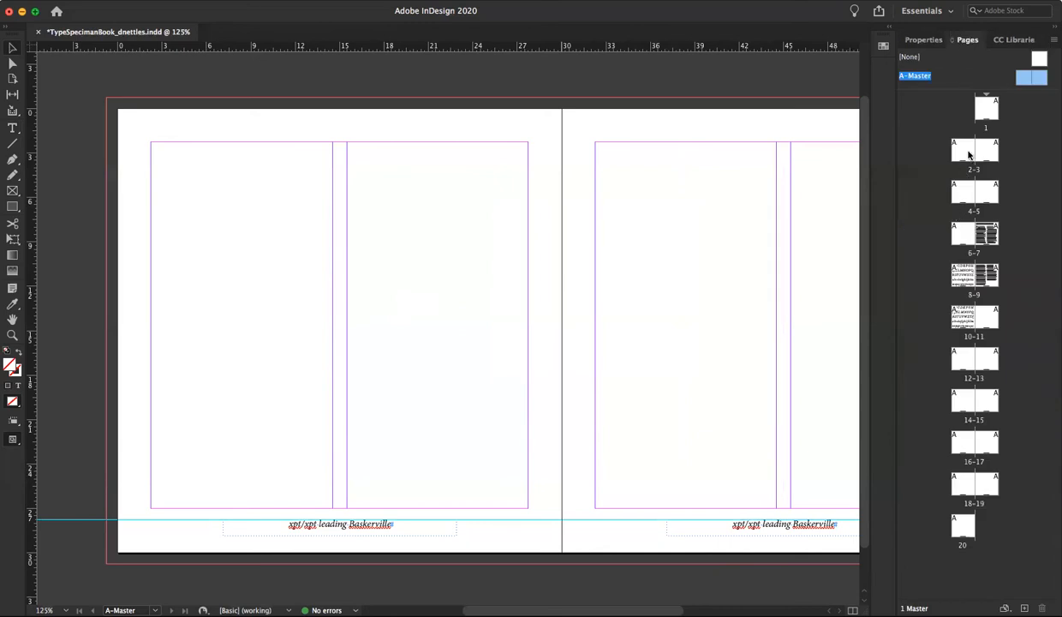
double_click(965, 163)
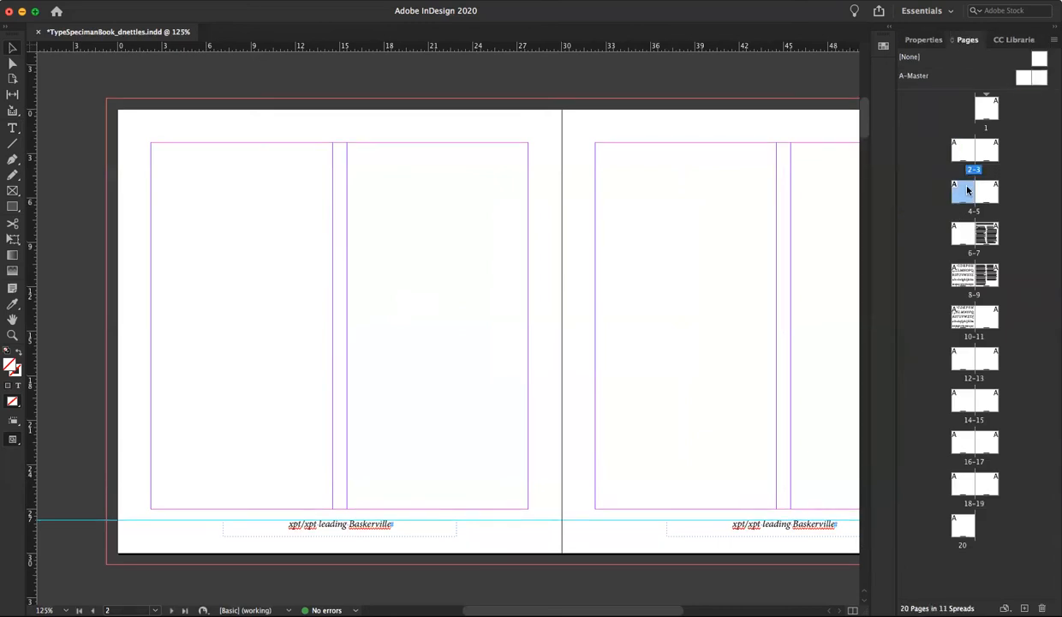
double_click(967, 192)
double_click(961, 241)
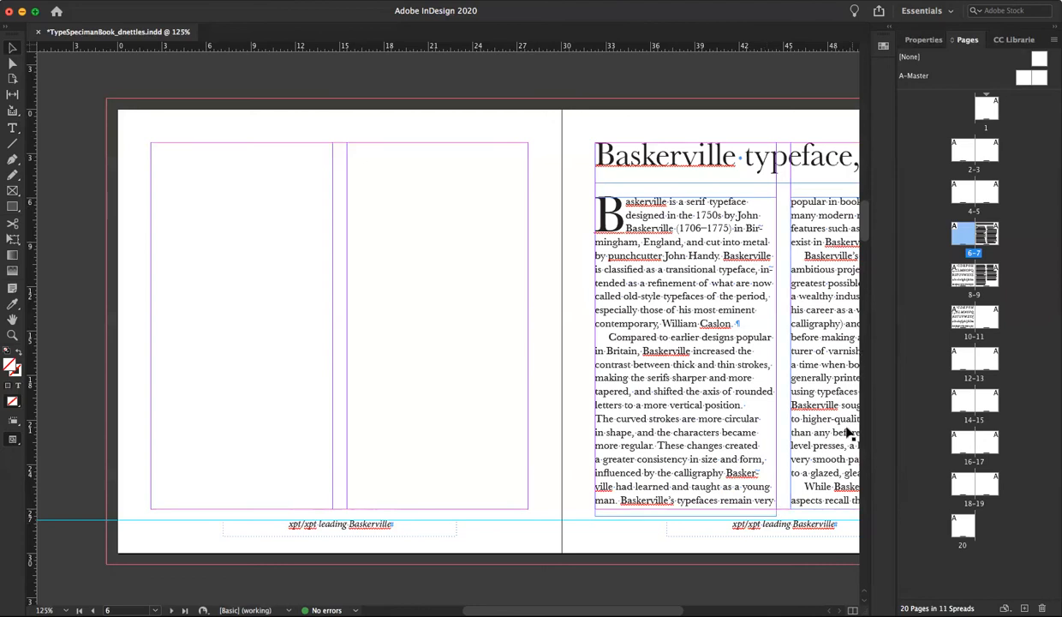
scroll(685, 394, right, 5)
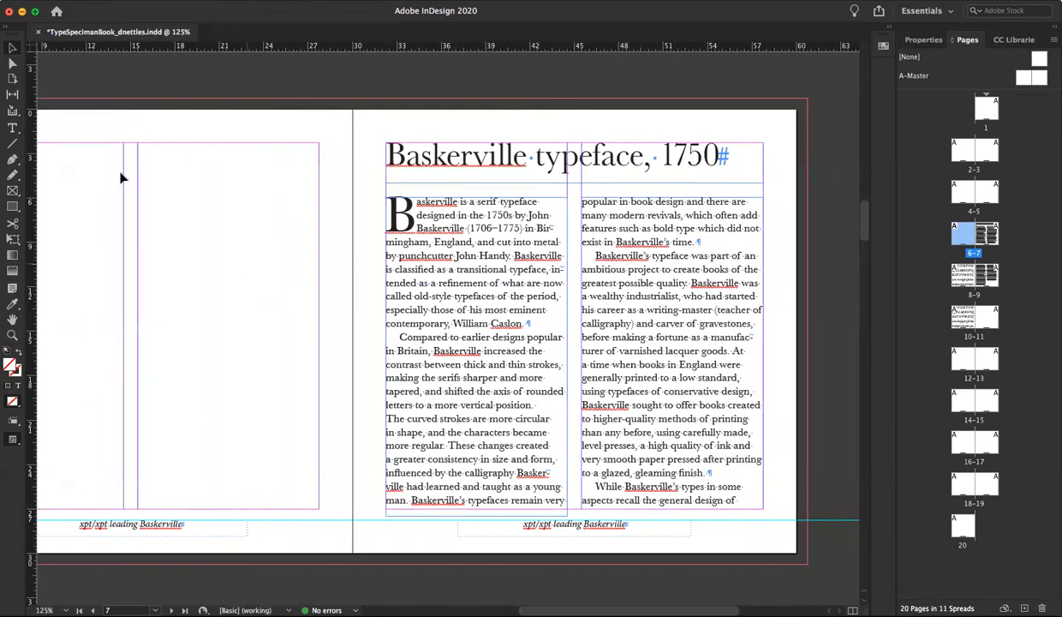
click(10, 48)
click(551, 527)
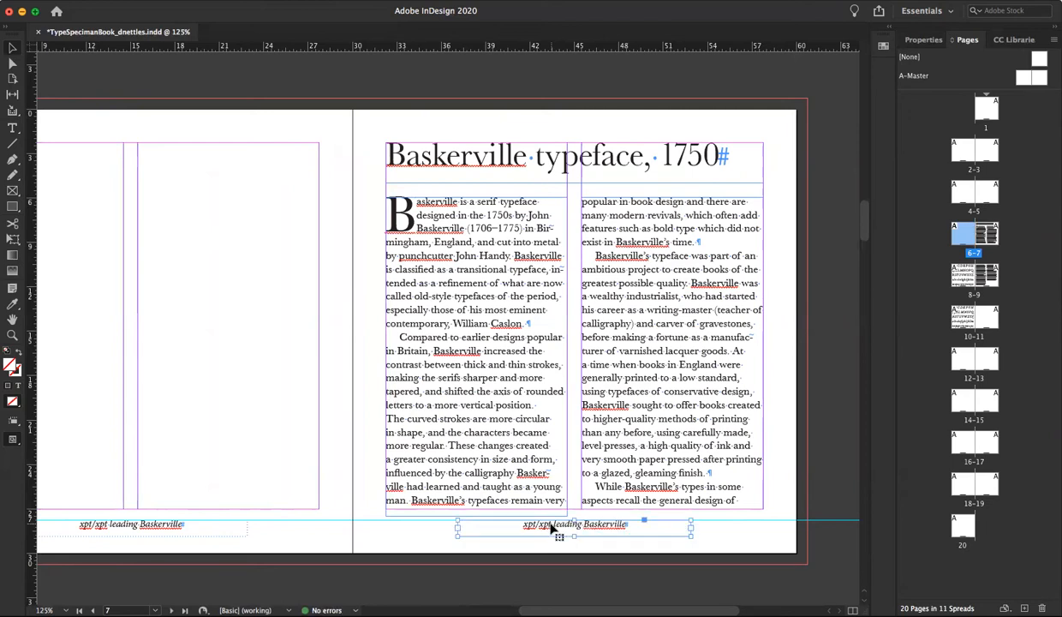
key(t)
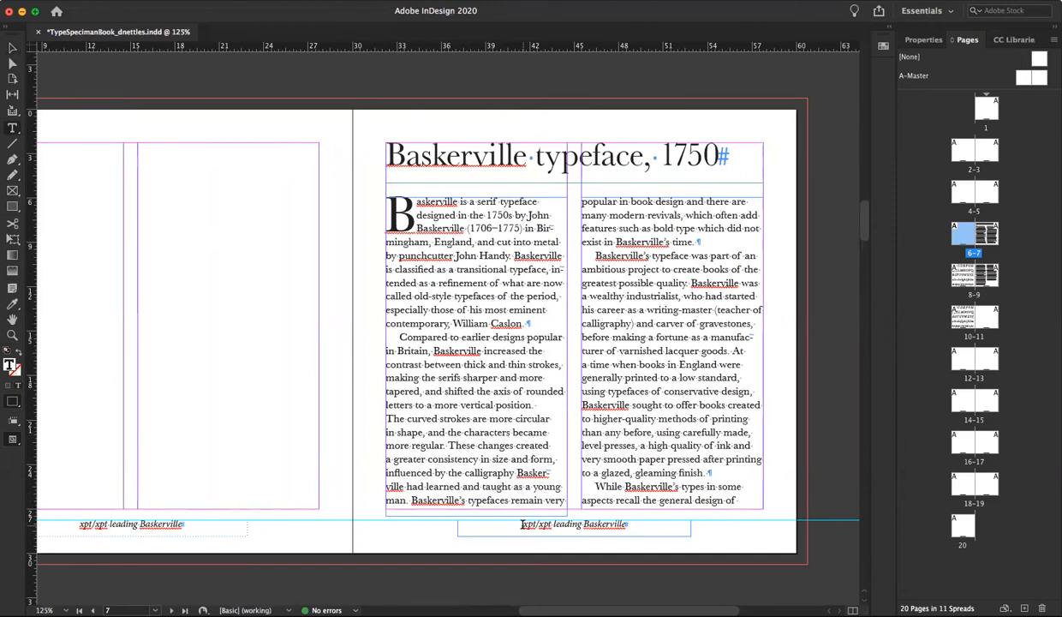
click(523, 523)
text(Head)
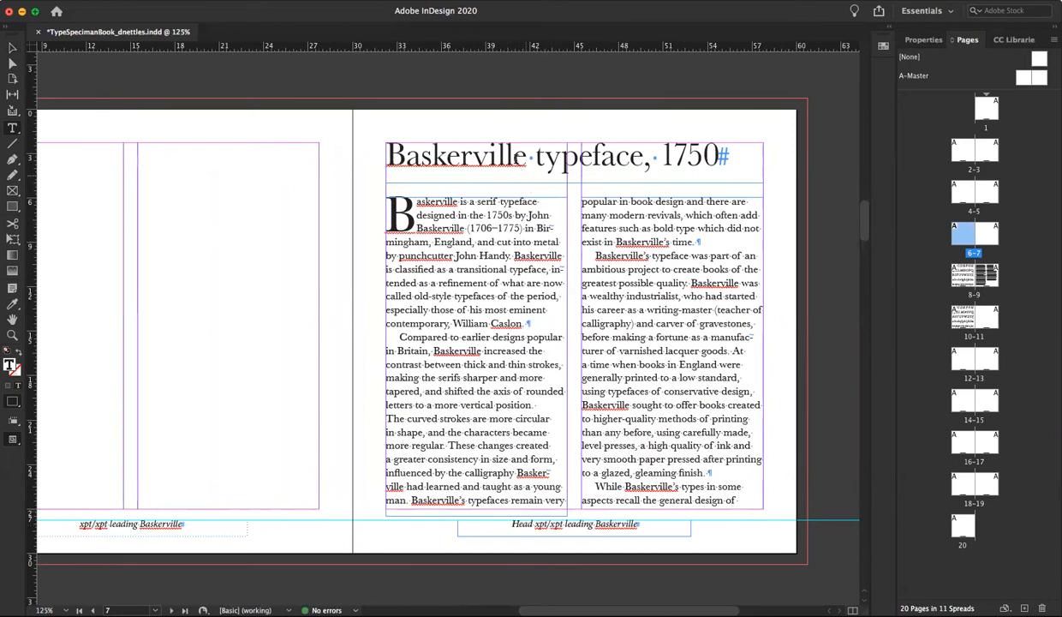
Check the page 7 headline's type size and leading, and fill them into the footer caption as "27pt/32pt"
drag(513, 156, 475, 157)
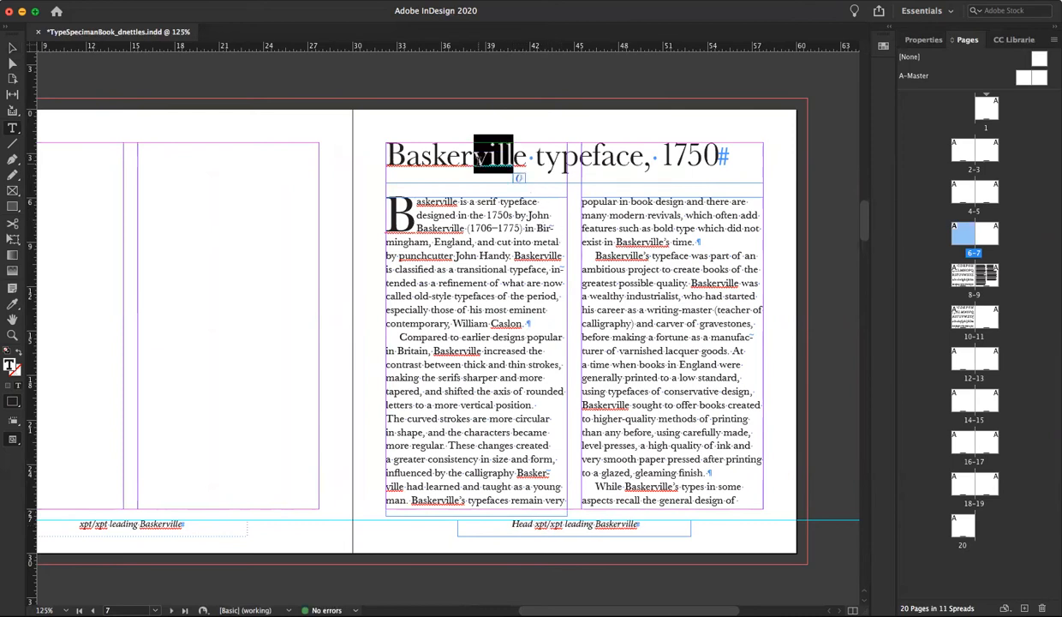
click(926, 41)
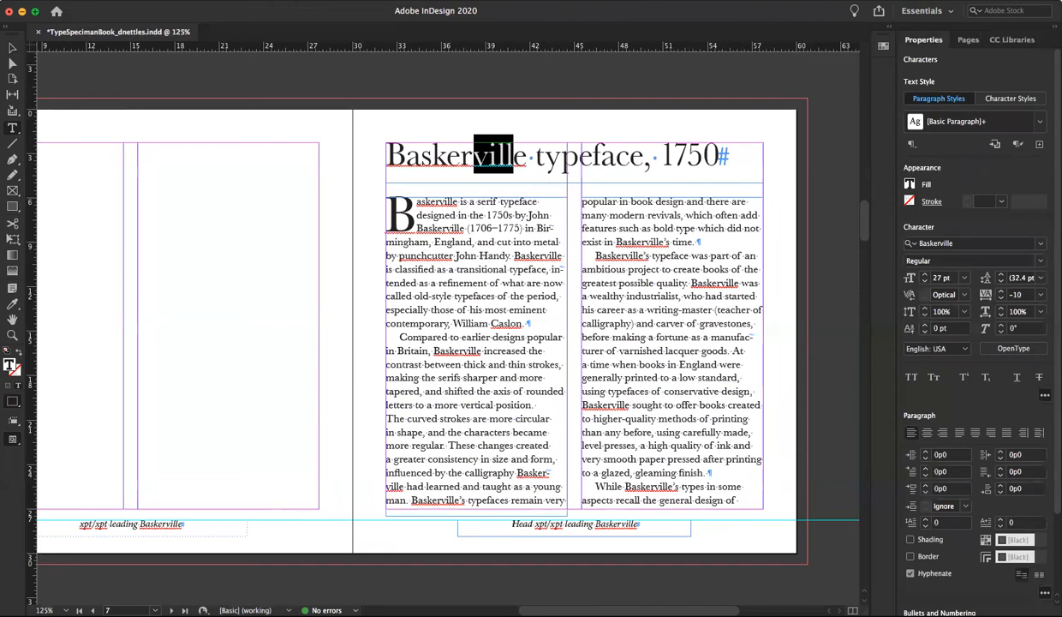
click(1000, 282)
click(535, 523)
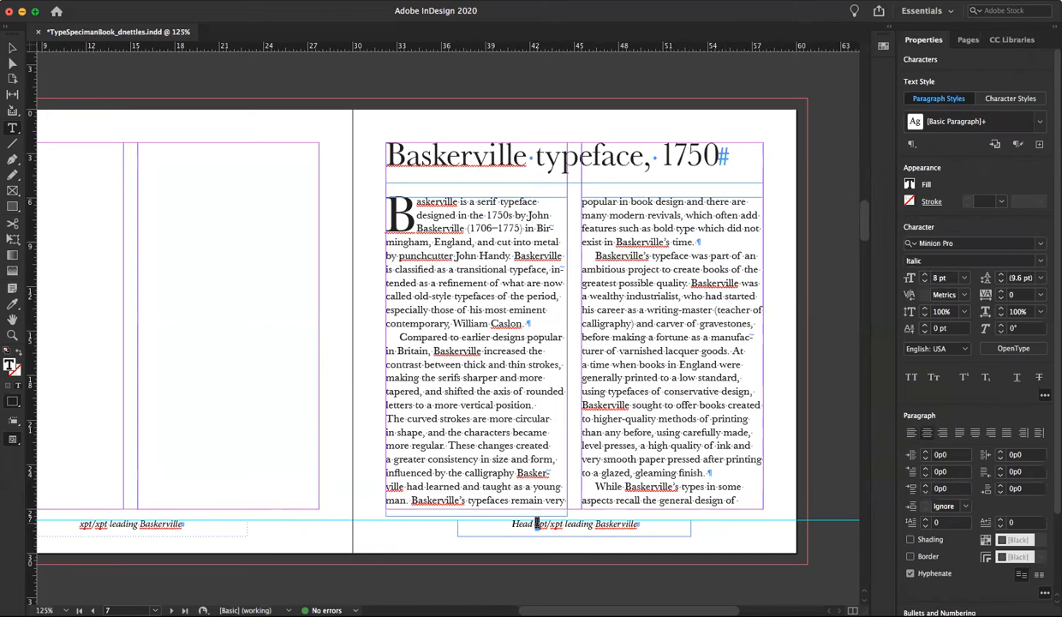
text(7)
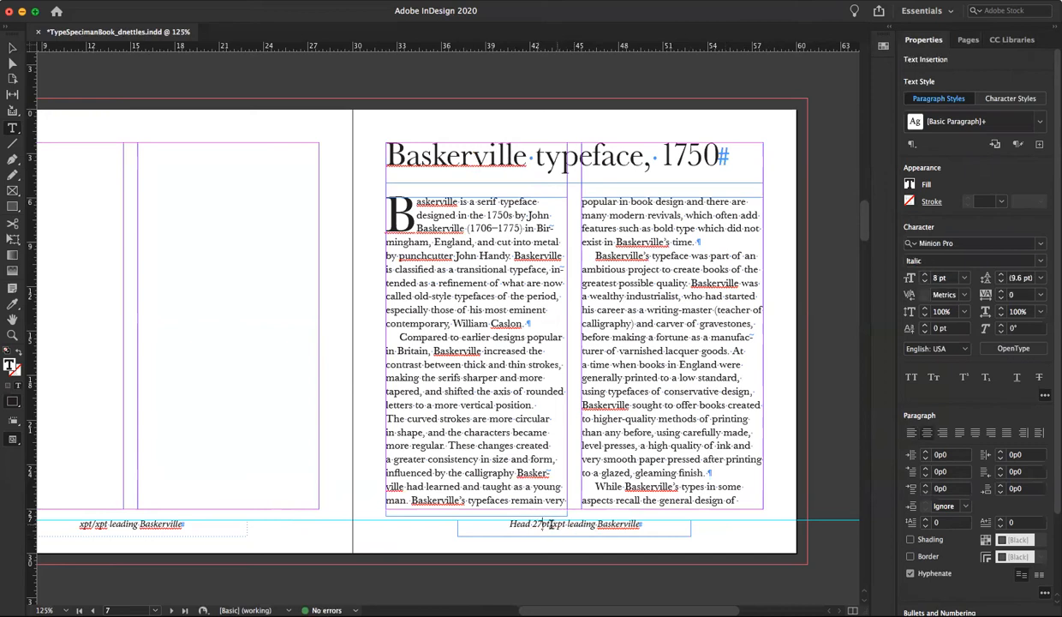
drag(553, 524, 559, 523)
text(32)
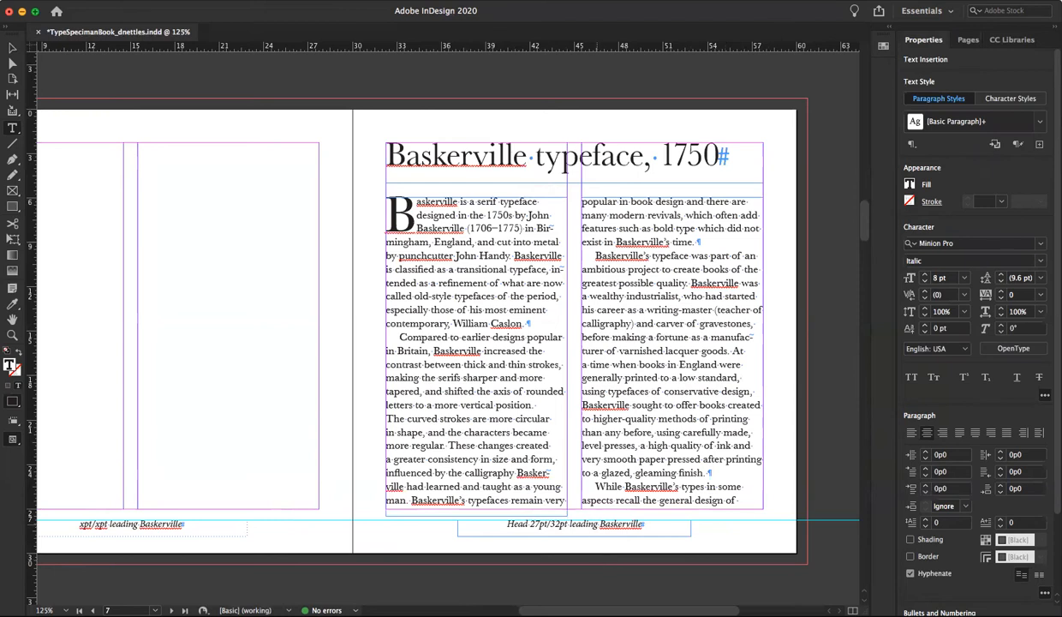
Add ", body" before "Baskerville" in page 7's footer caption and shorten "leading" to "lead"
text(,)
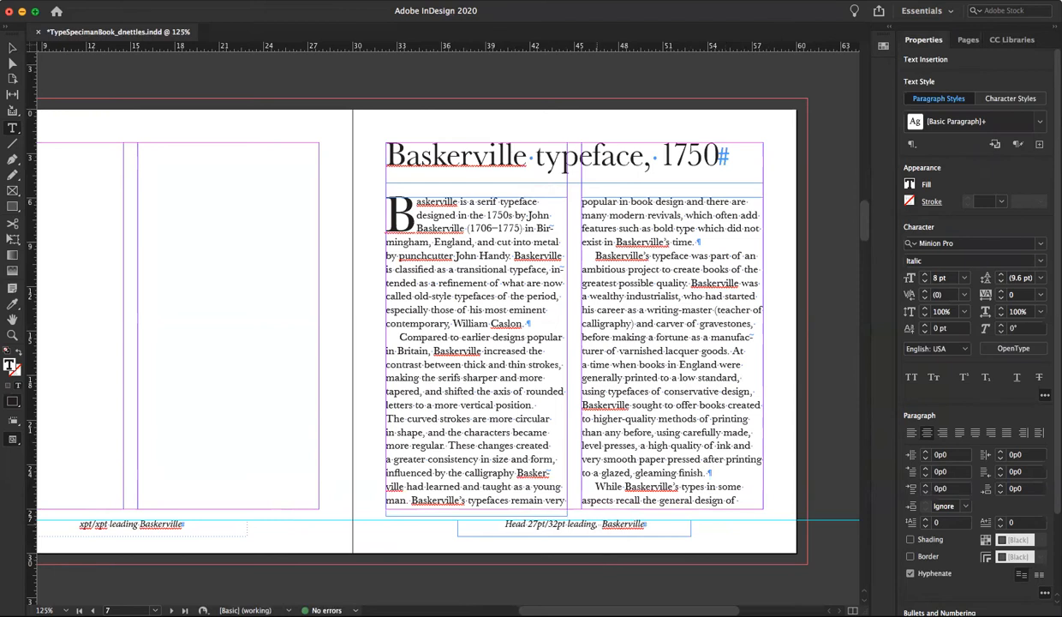
text( bo )
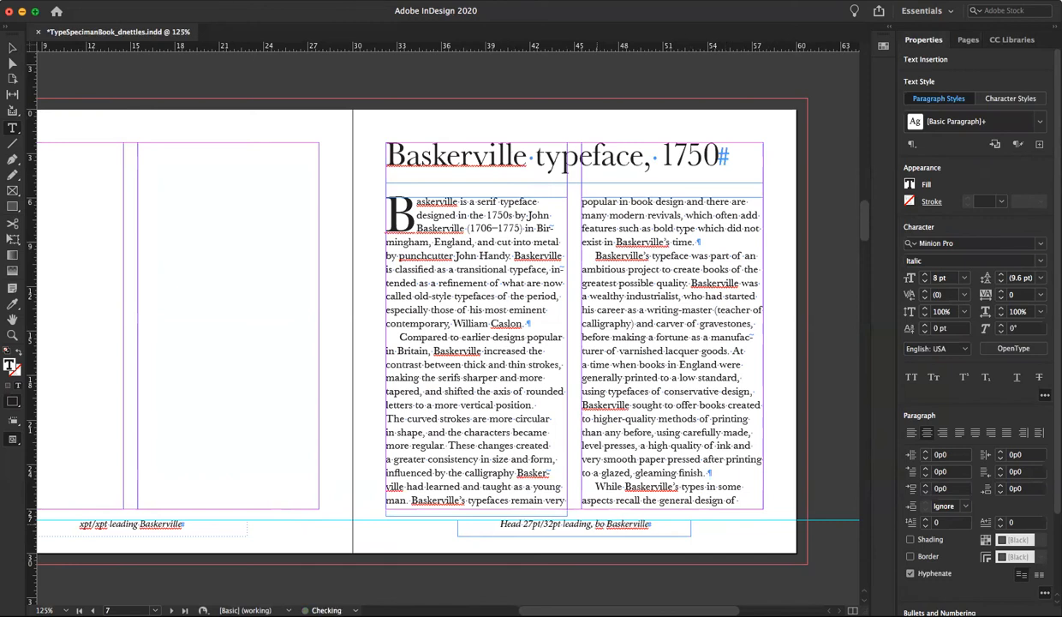
text(dy)
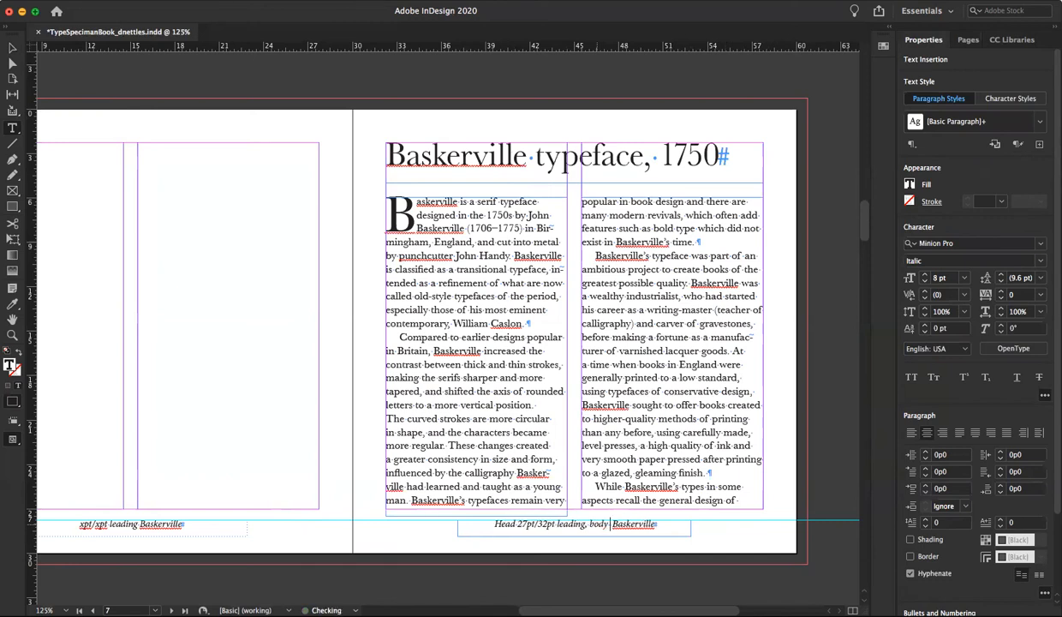
drag(518, 523, 556, 524)
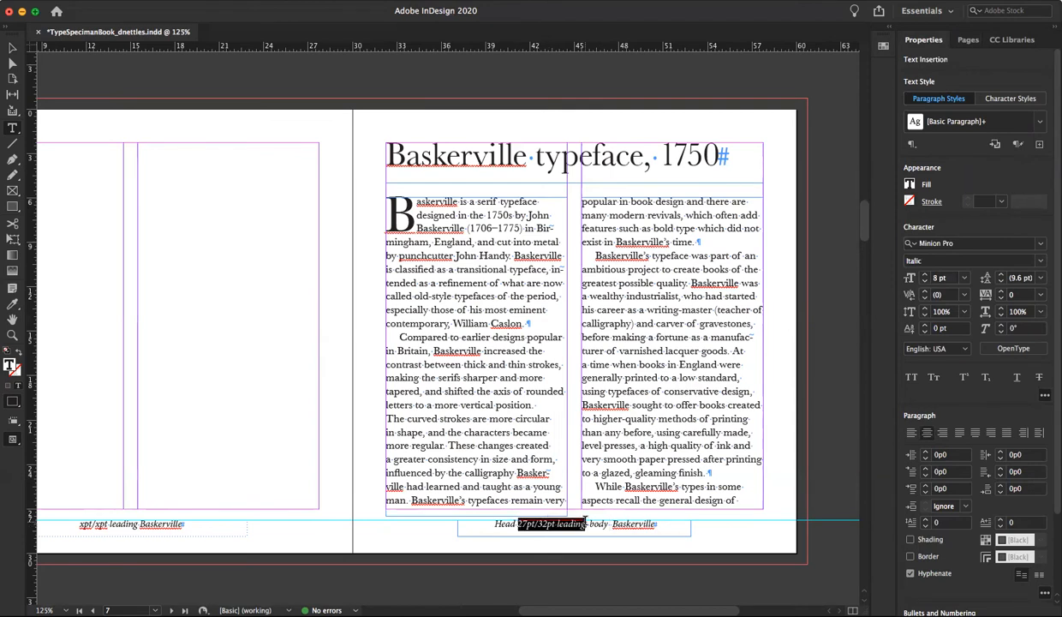
click(585, 525)
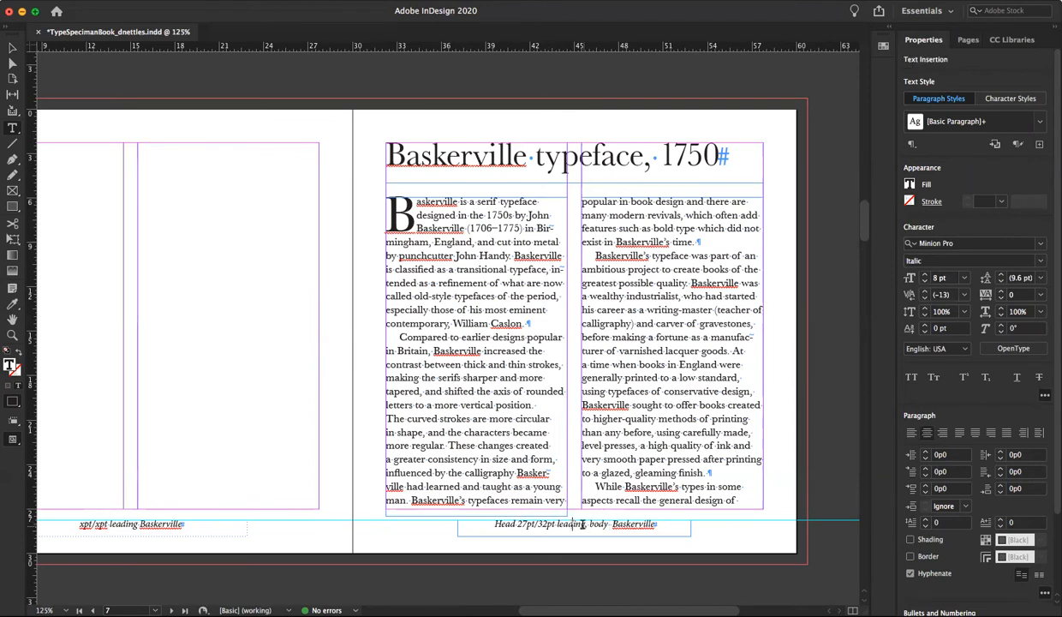
drag(574, 525, 586, 526)
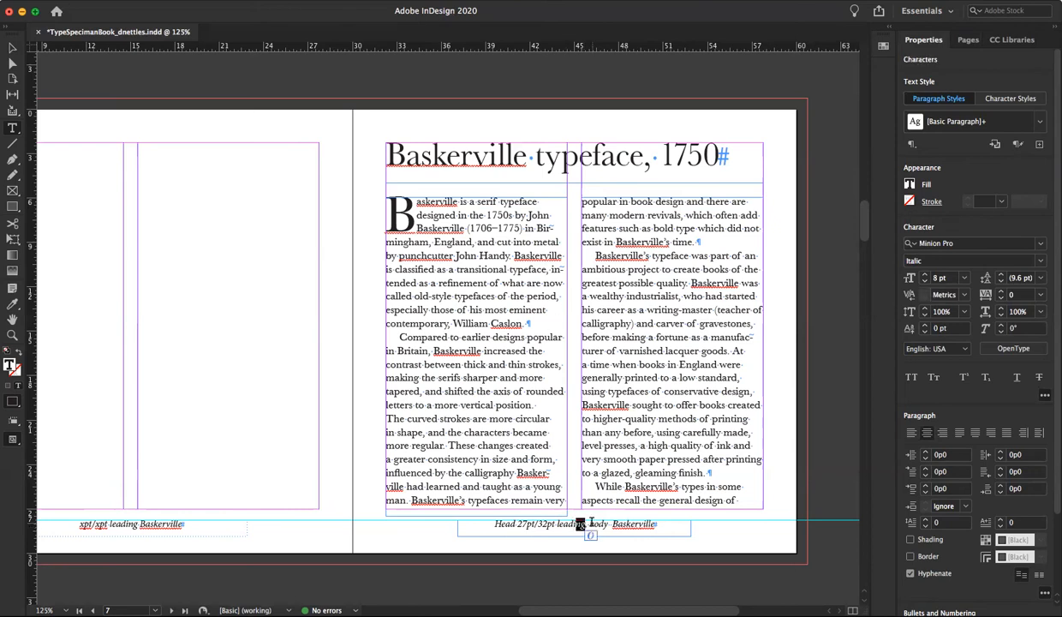
key(BackSpace)
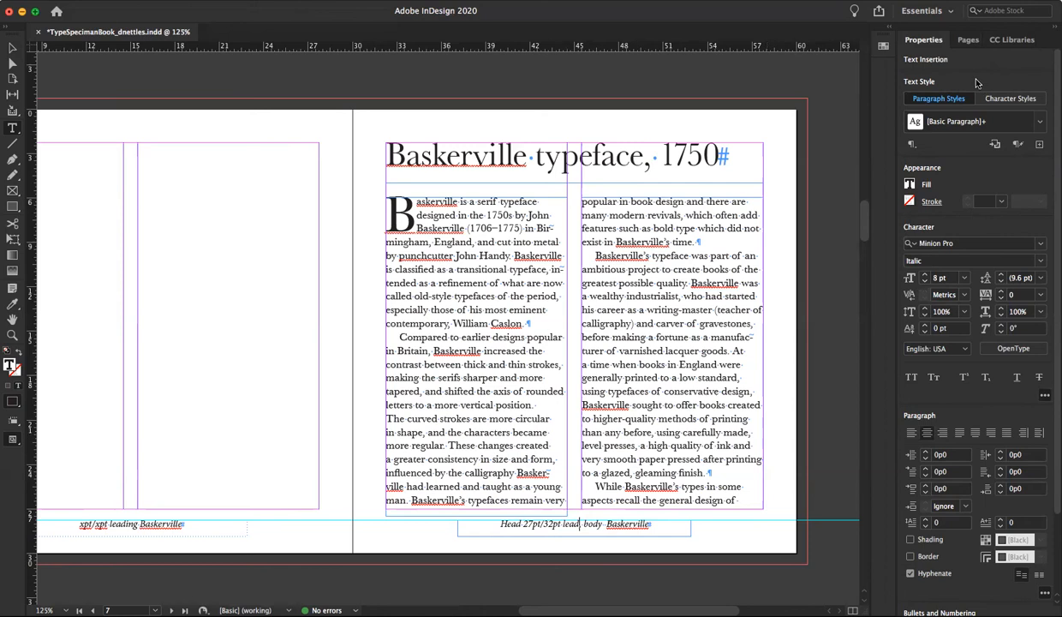
Delete the word "leading" from the footer caption on the left A-Master page
click(966, 40)
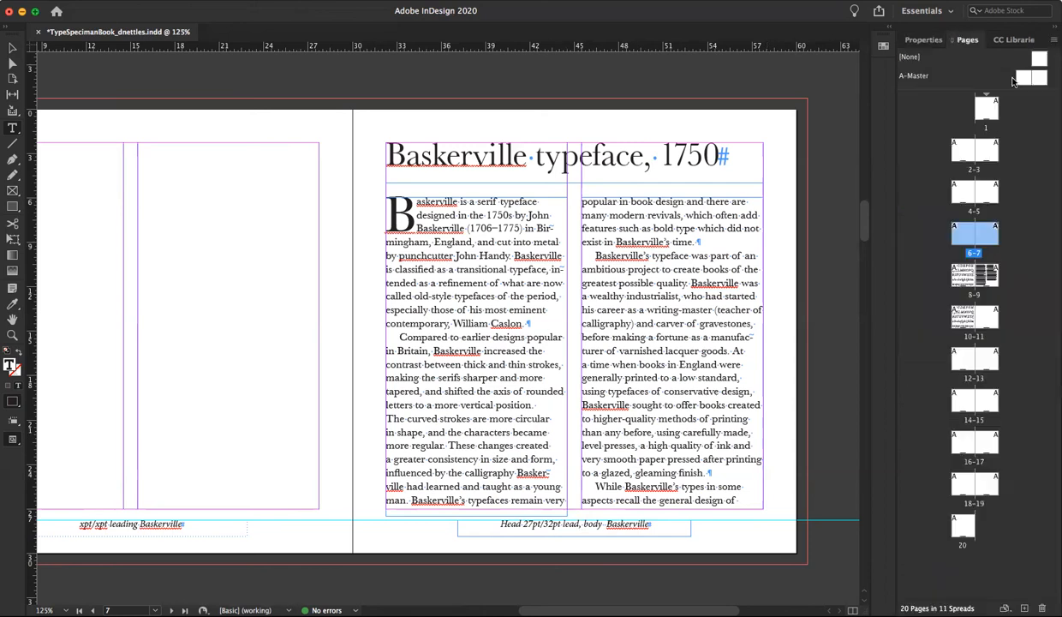
double_click(989, 78)
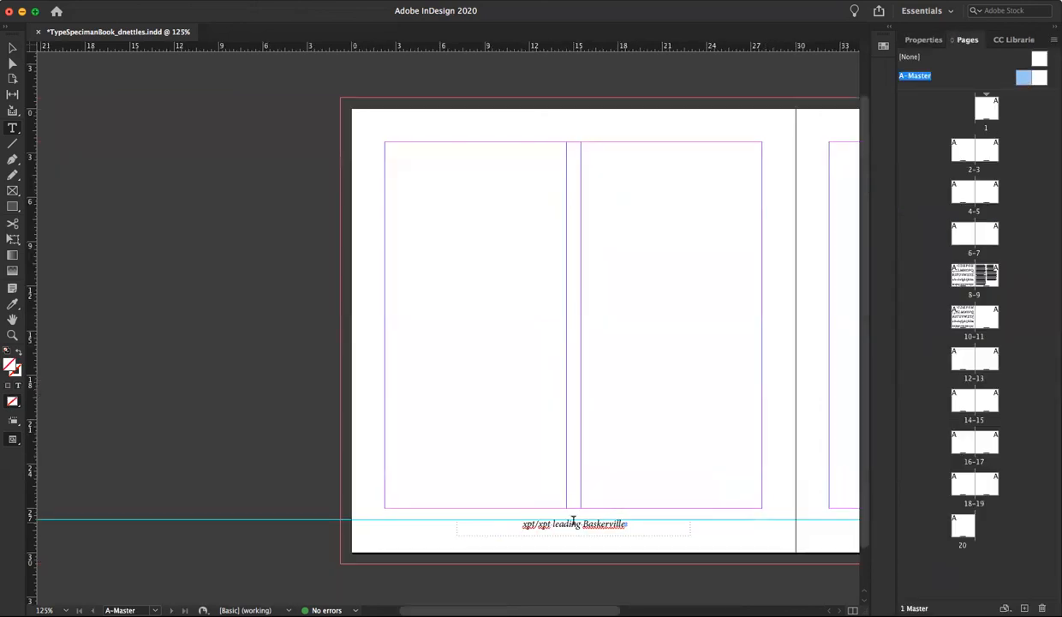
drag(580, 522, 570, 523)
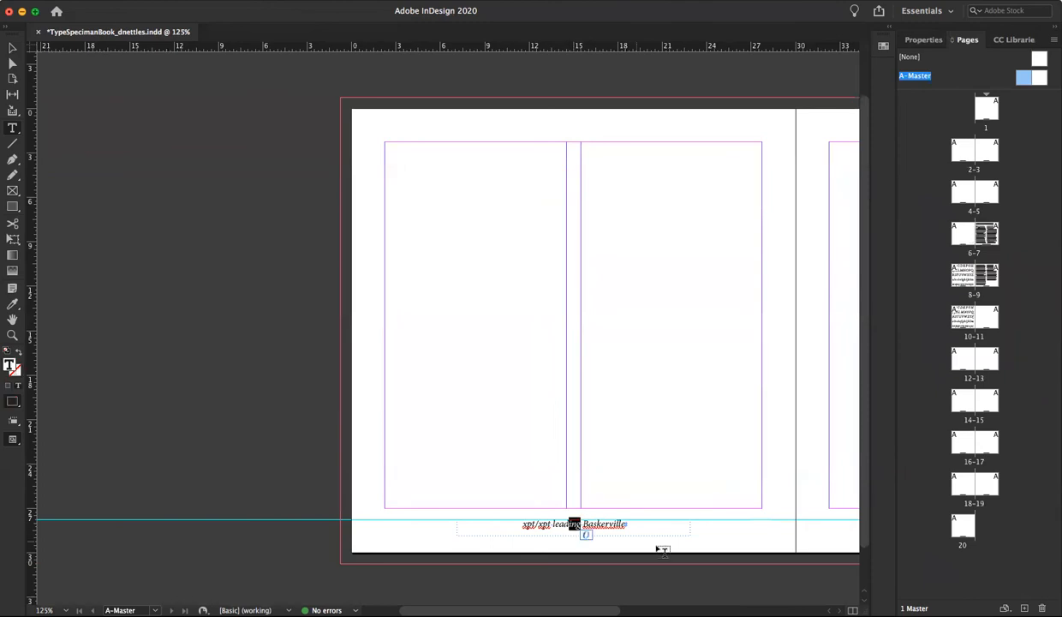
double_click(567, 523)
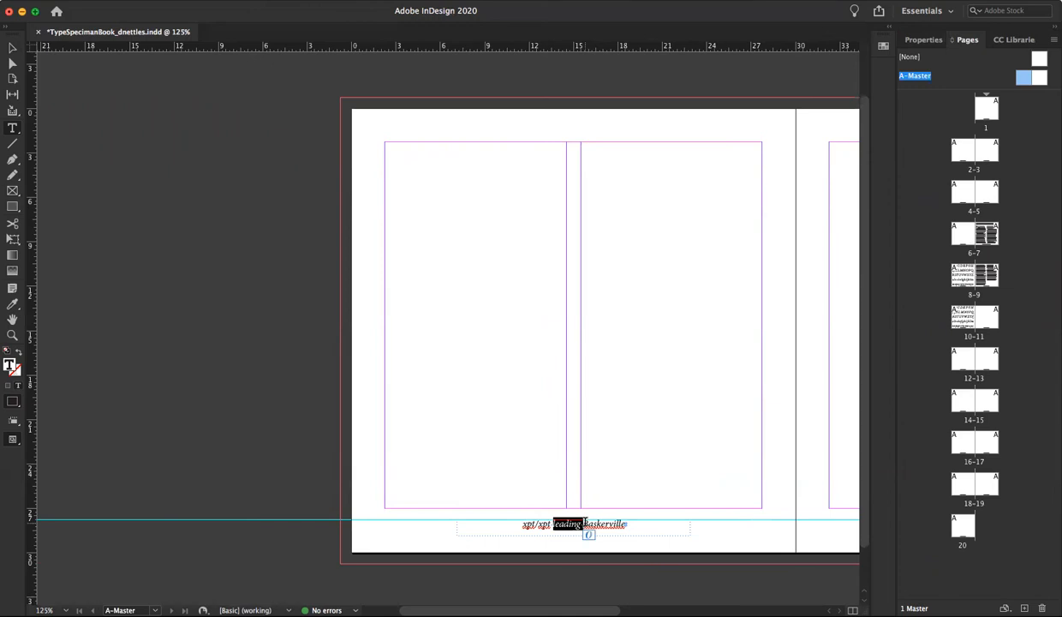
key(BackSpace)
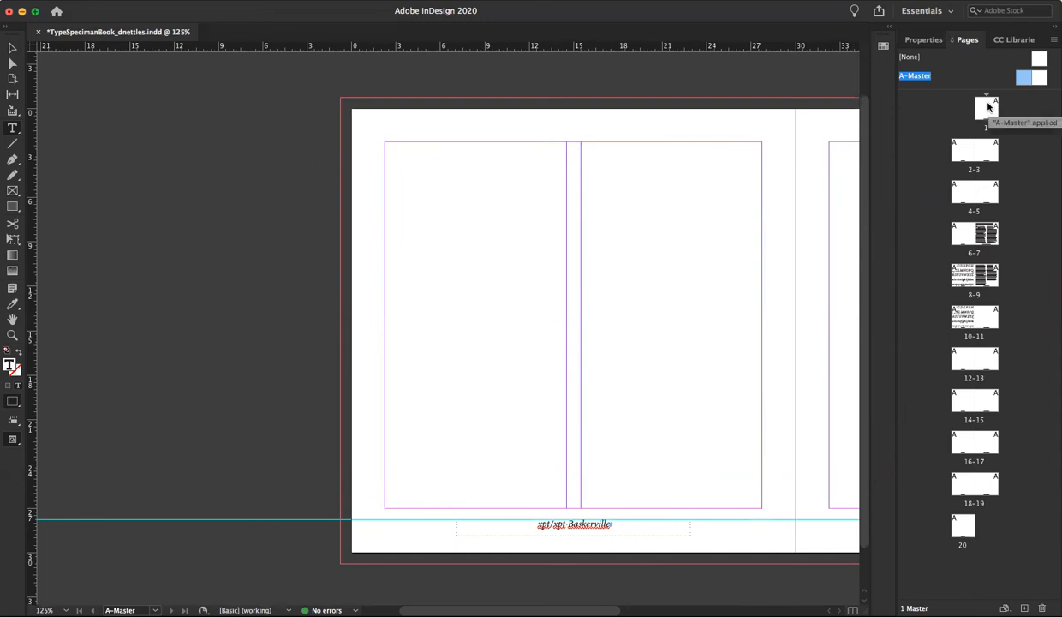
Check the footers on pages 1 to 3 and delete "leading" from the right A-Master page's caption
double_click(987, 106)
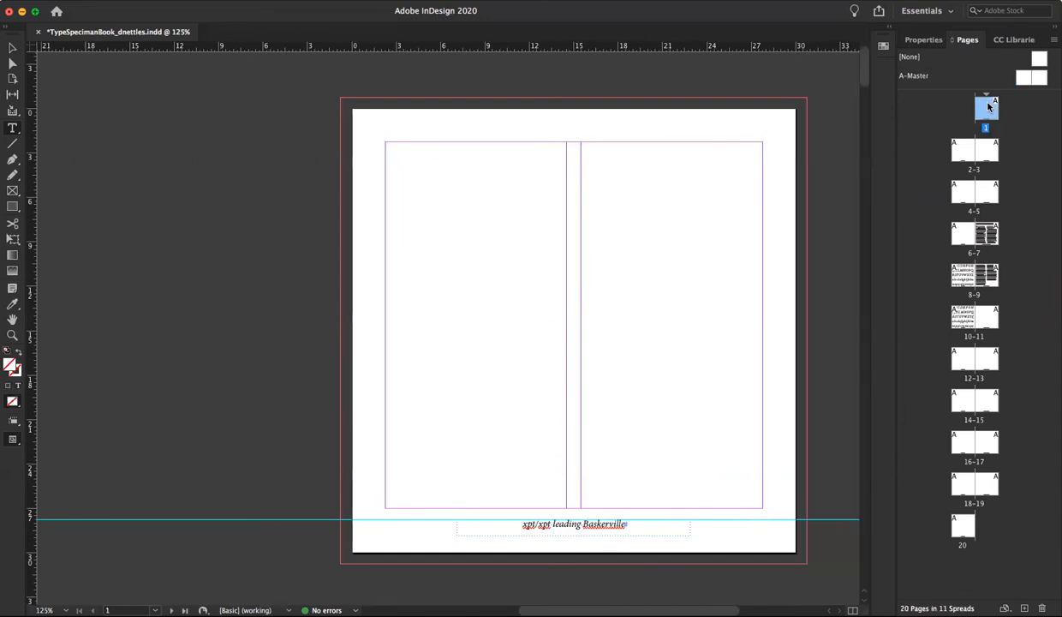
double_click(961, 151)
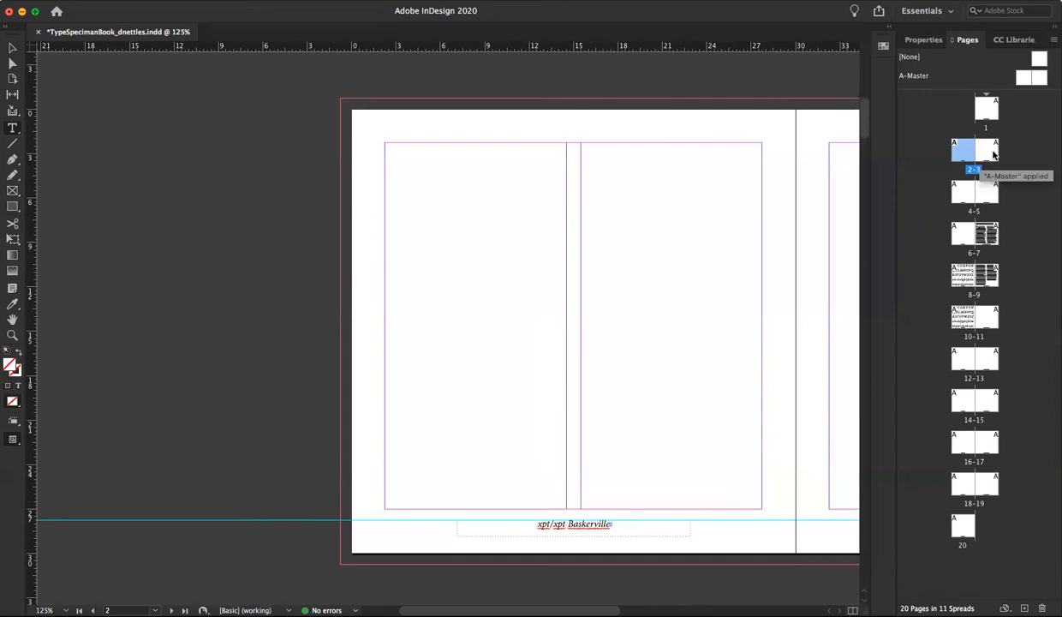
double_click(993, 154)
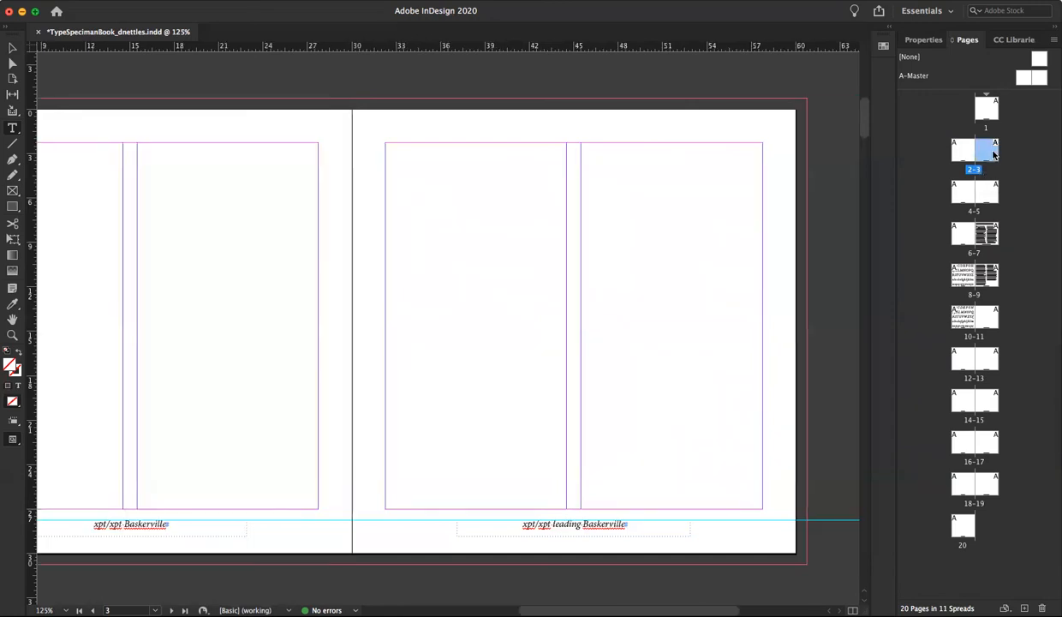
double_click(1028, 78)
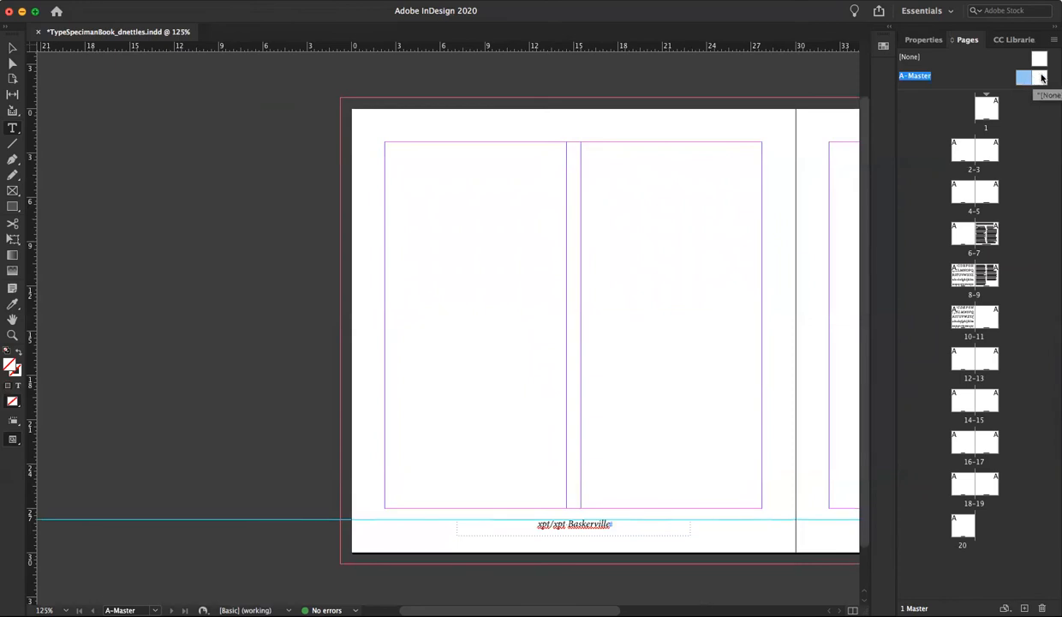
double_click(1042, 78)
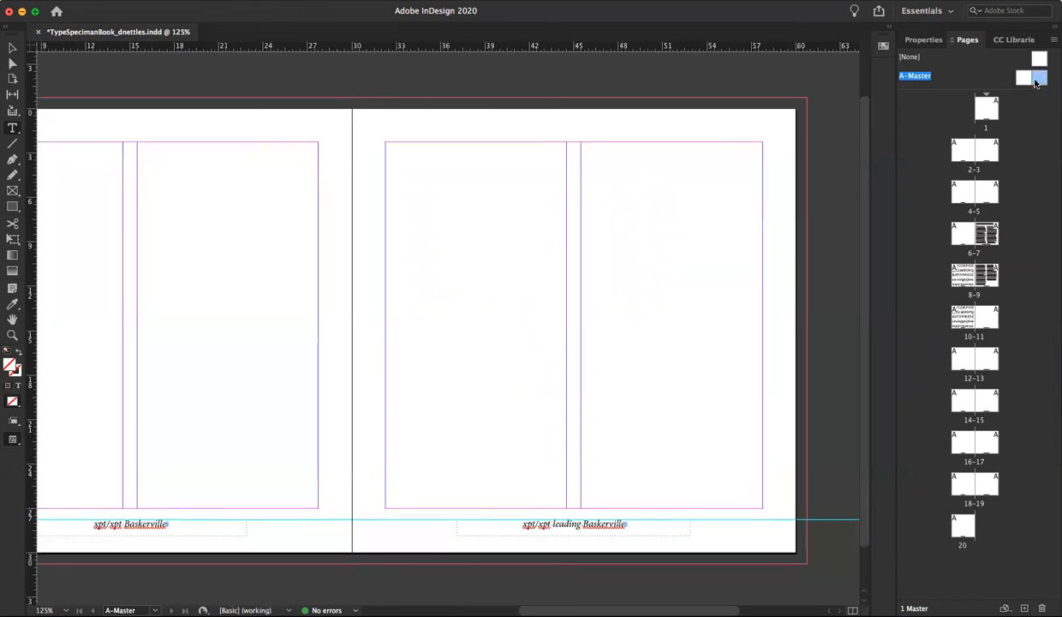
double_click(562, 523)
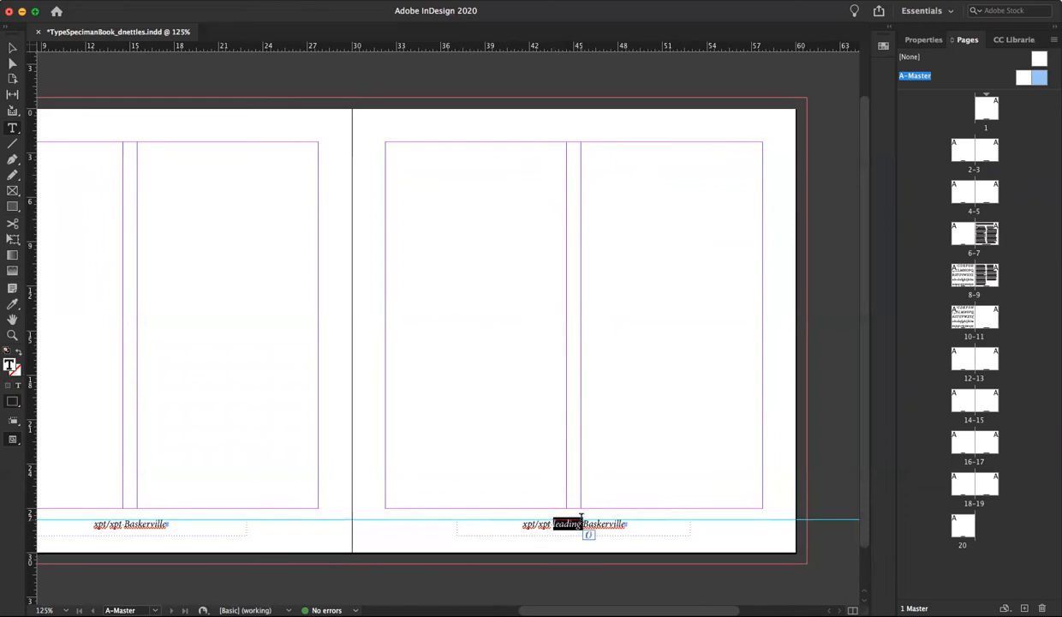
key(BackSpace)
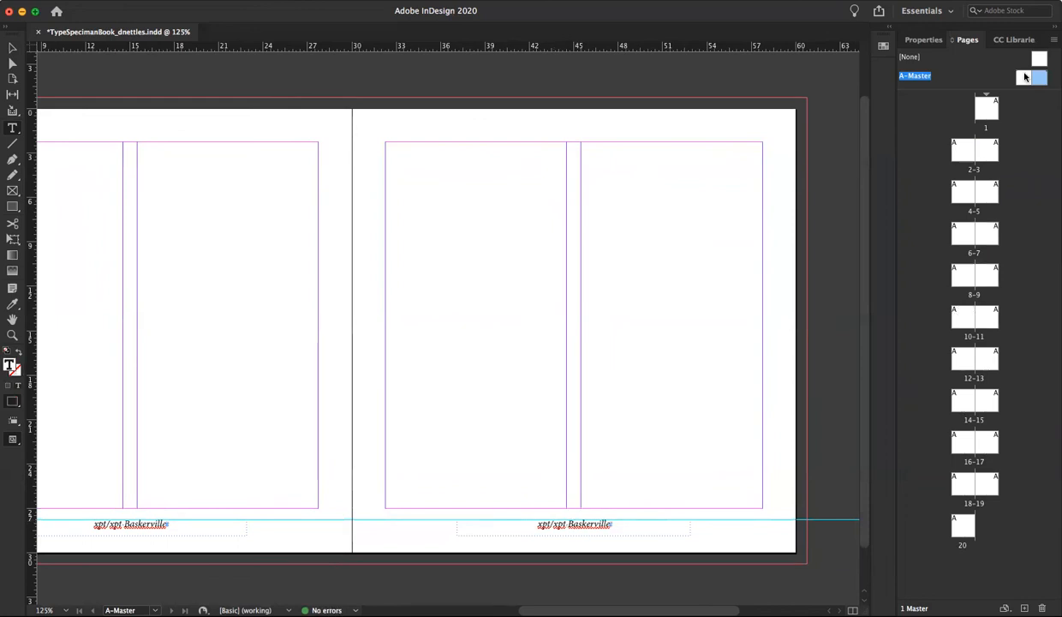
Replace "lead" with "Baskerville" after "27pt/32pt" in page 7's footer caption
double_click(964, 154)
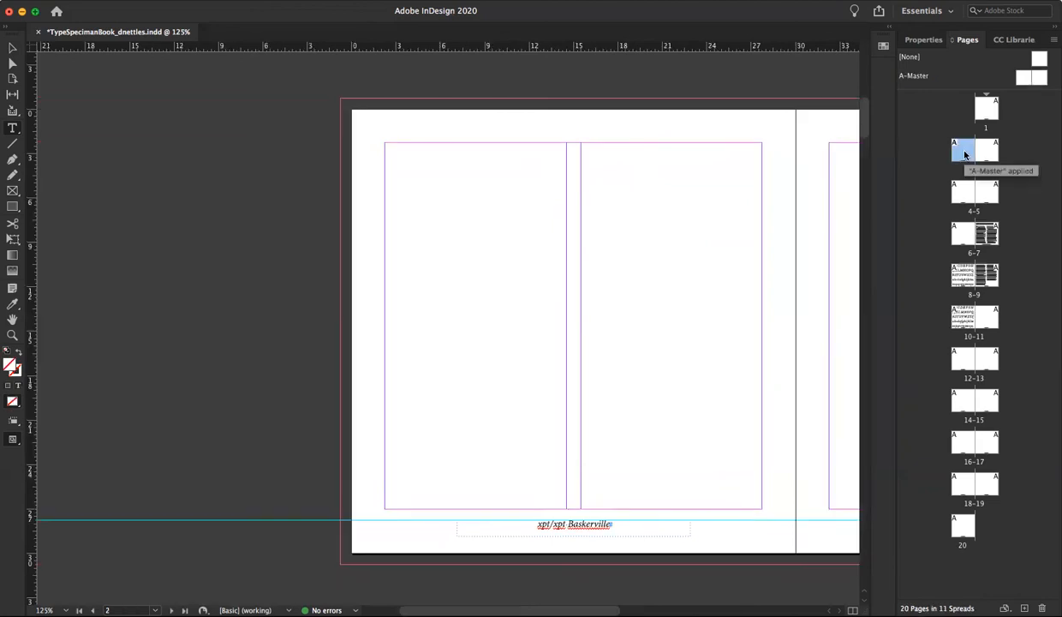
double_click(966, 194)
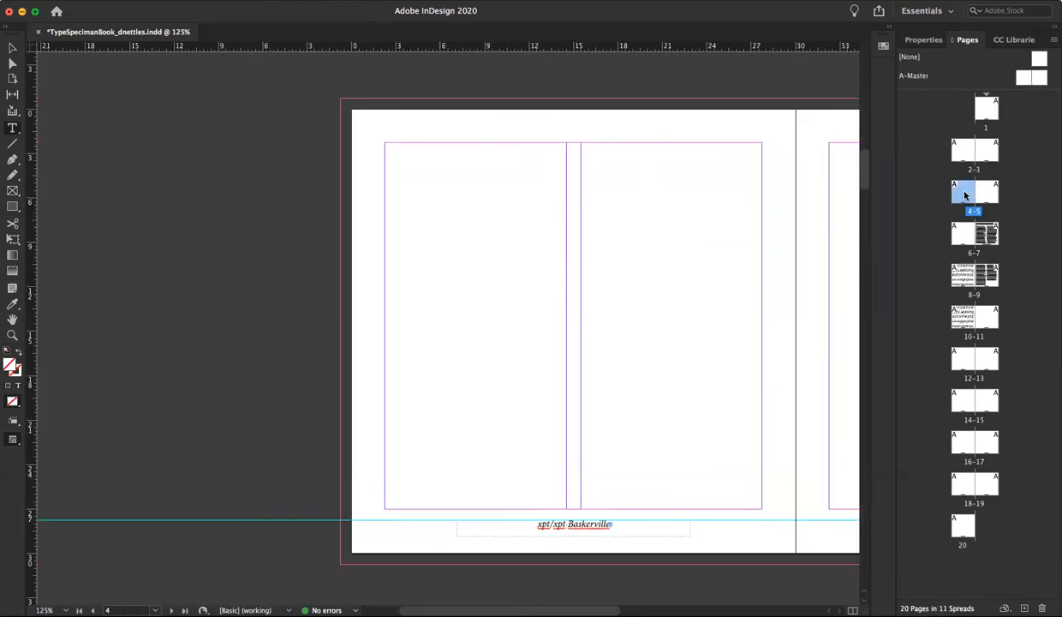
double_click(987, 237)
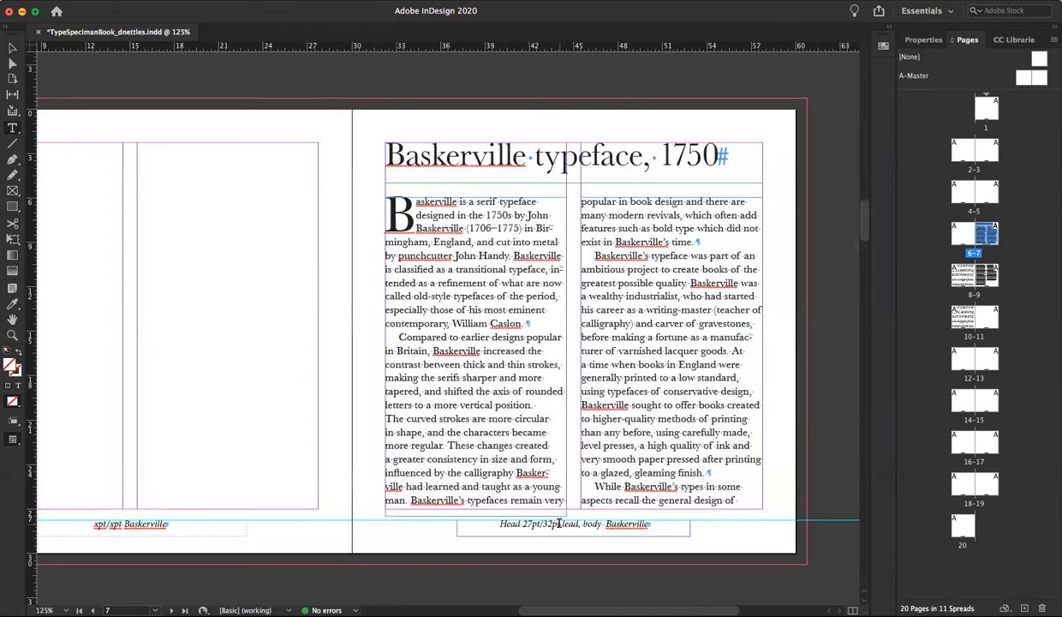
drag(560, 520, 576, 518)
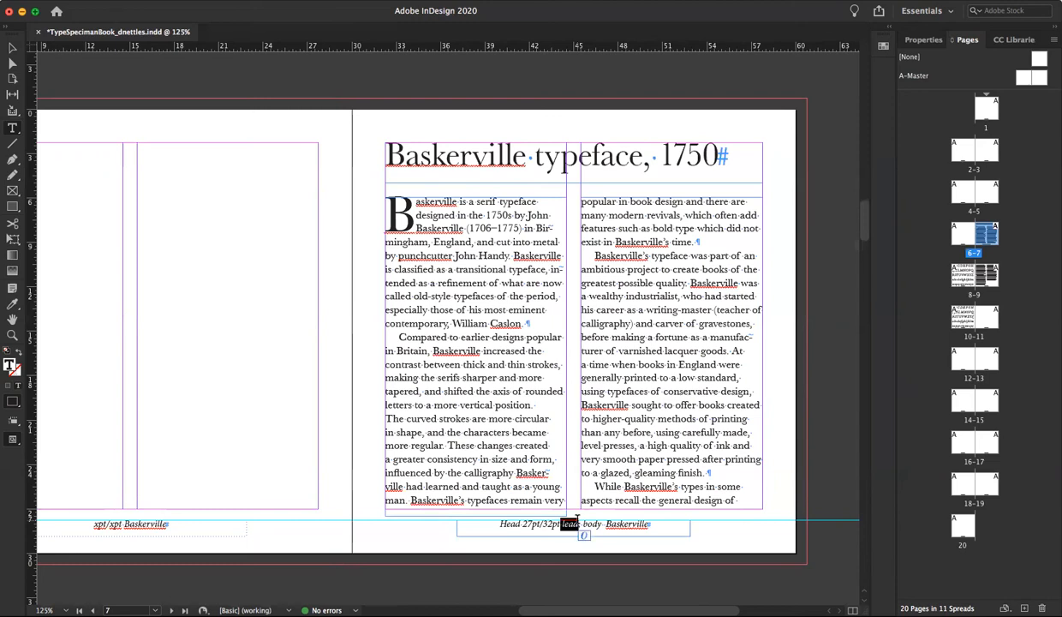
text(B)
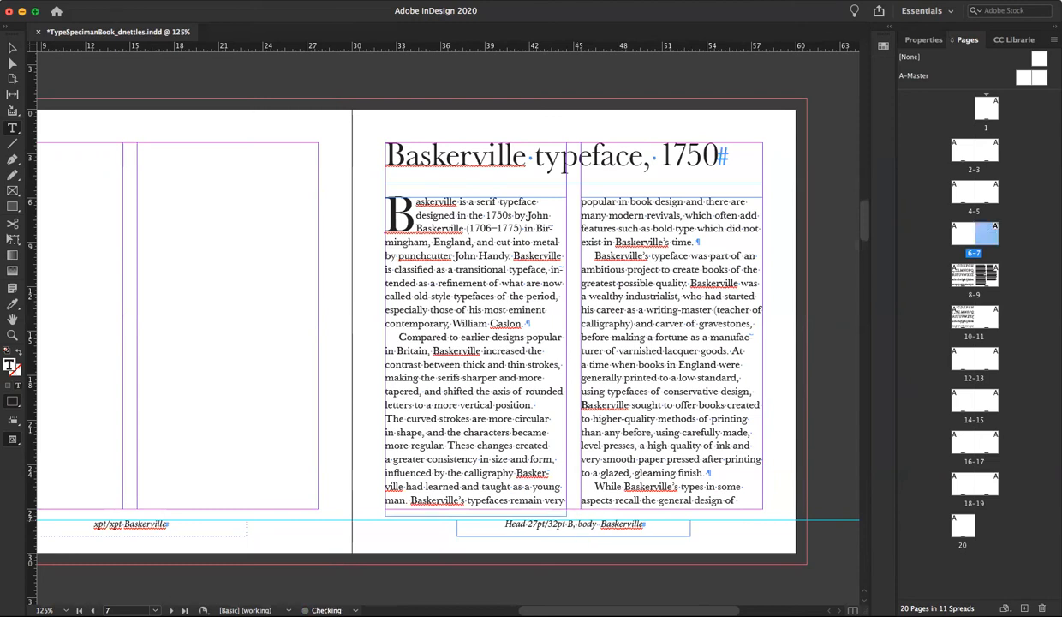
text(askerville)
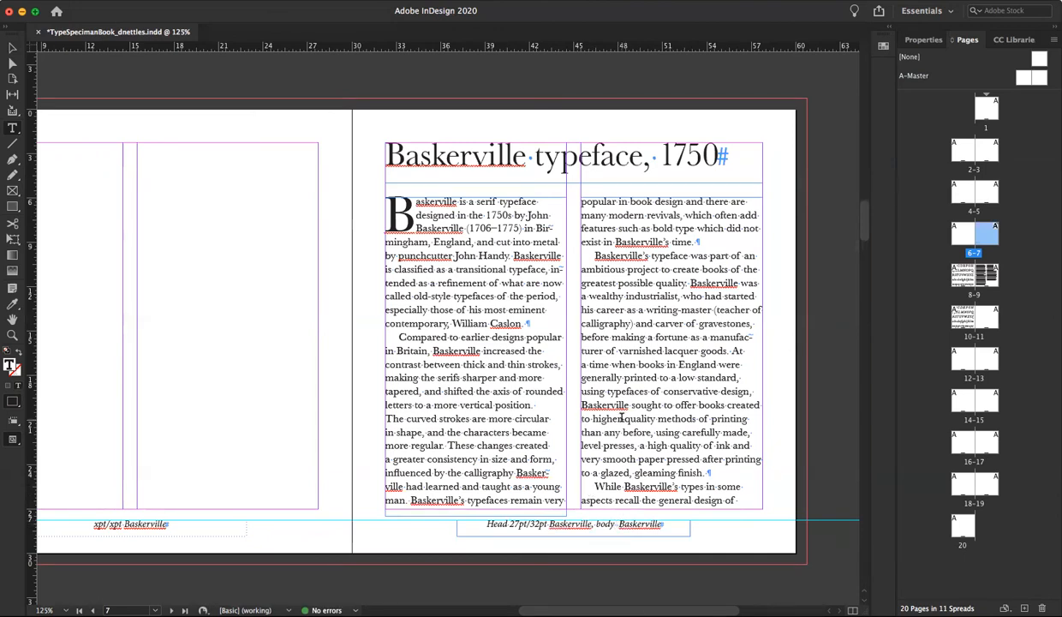
Check the page 7 body text's size and leading, and add "9pt/11pt" after "body" in the footer caption
click(921, 41)
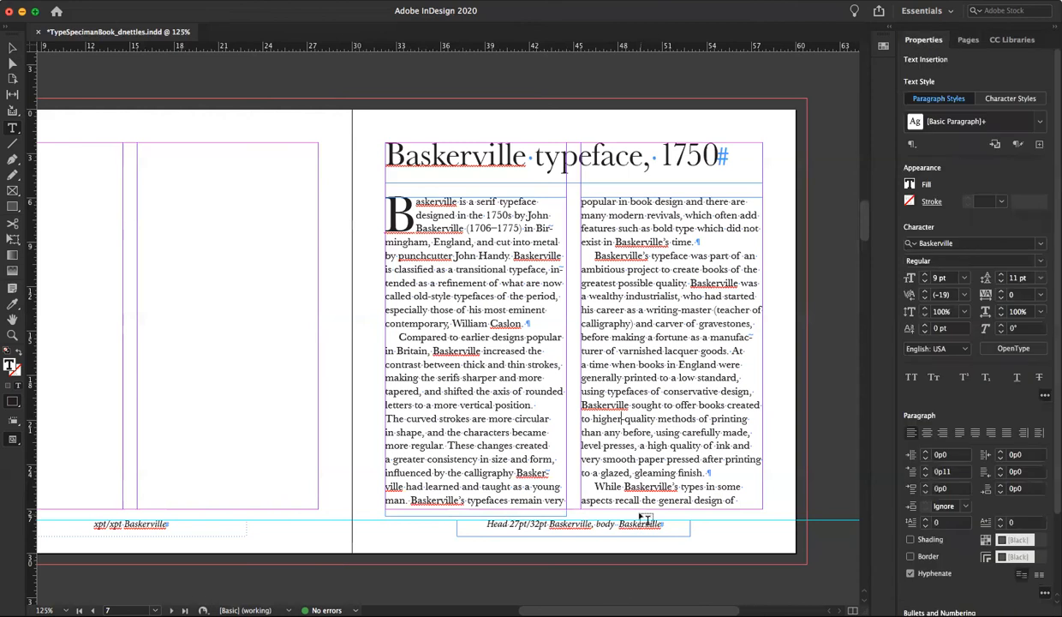
click(618, 524)
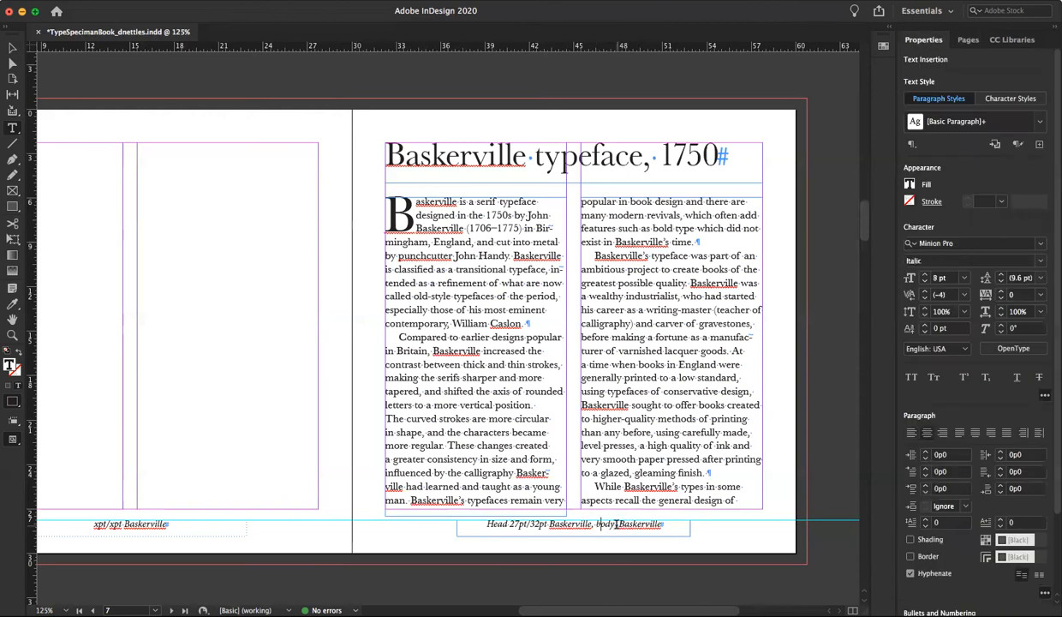
text(9 )
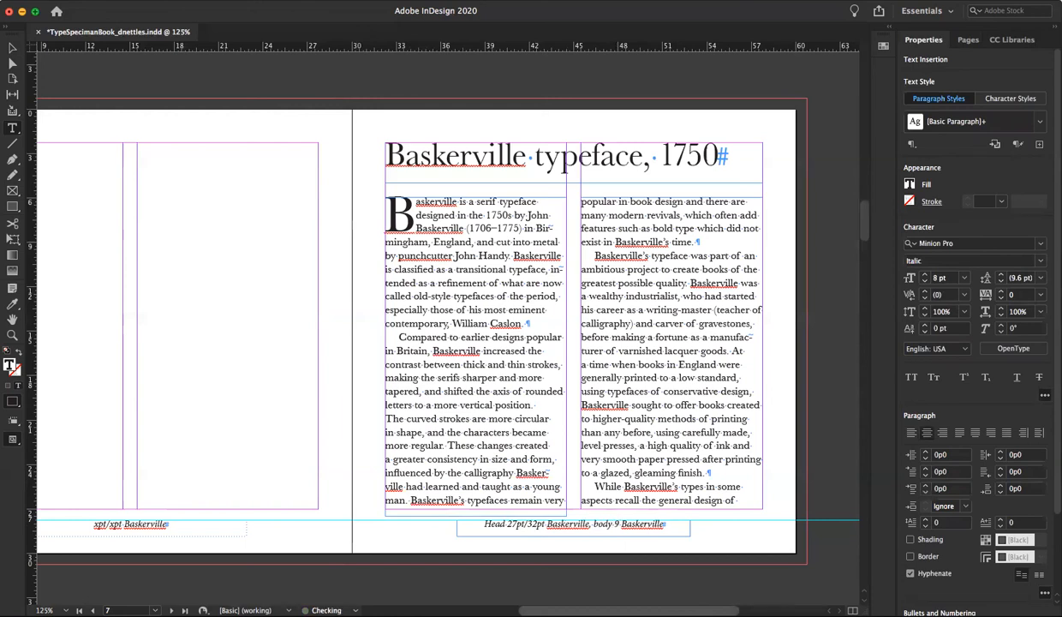
text(/)
key(BackSpace)
text(p)
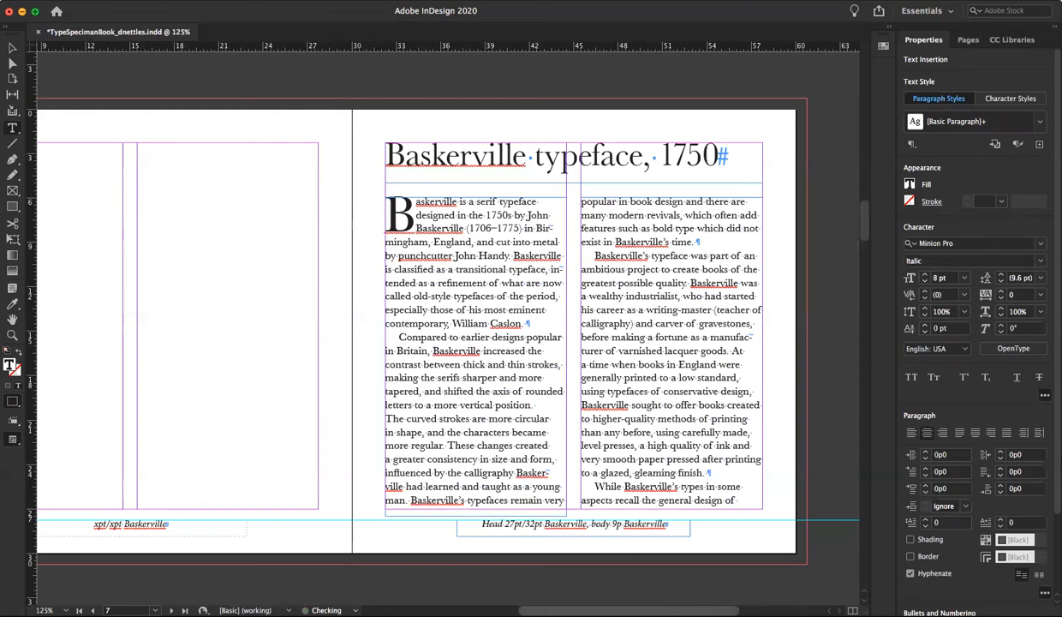
text(t/11pt)
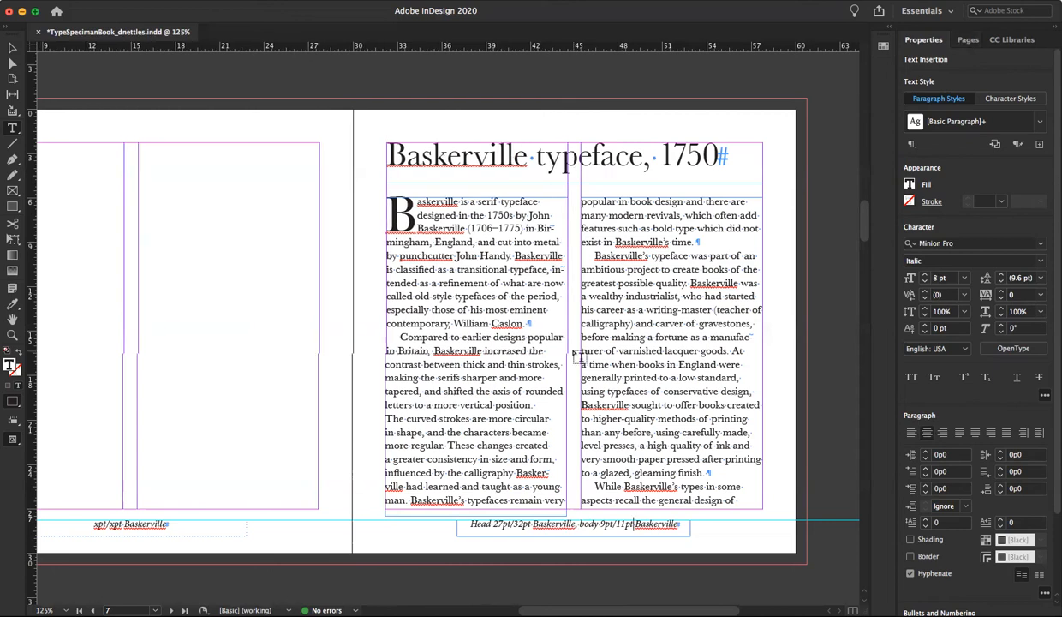
Check the alphabet's size and leading on page 8, and fill them into its footer caption as "46pt/65pt"
scroll(578, 356, down, 5)
scroll(579, 357, down, 13)
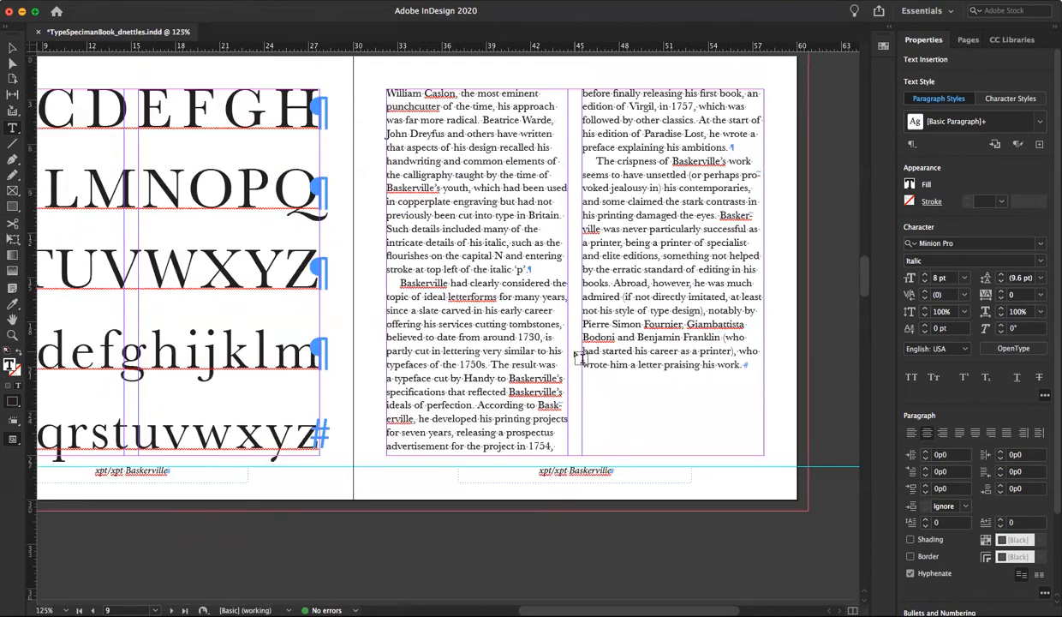
scroll(578, 360, left, 5)
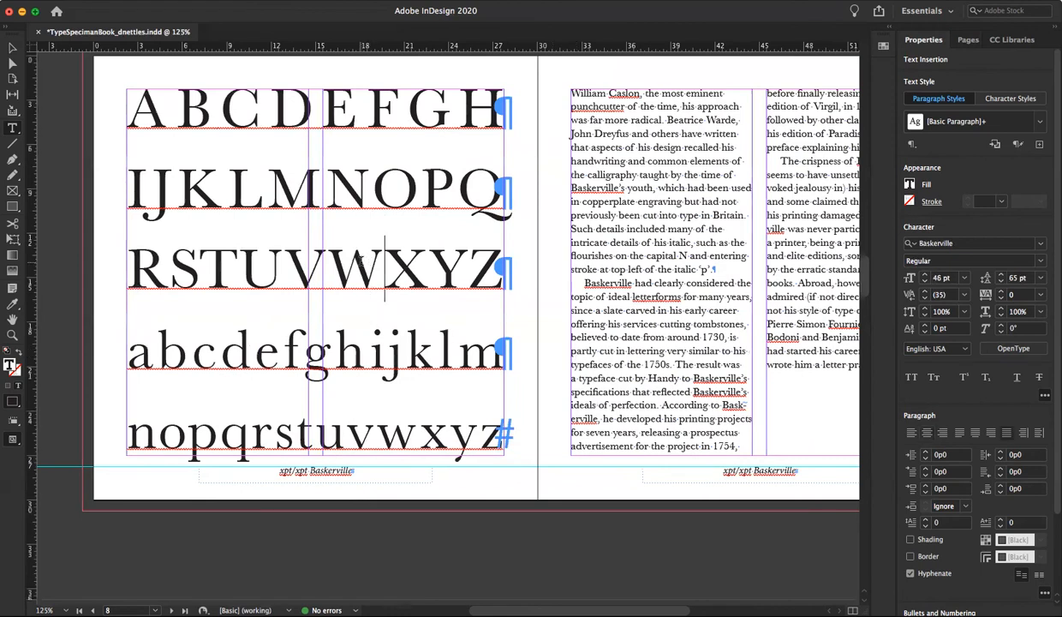
click(291, 476)
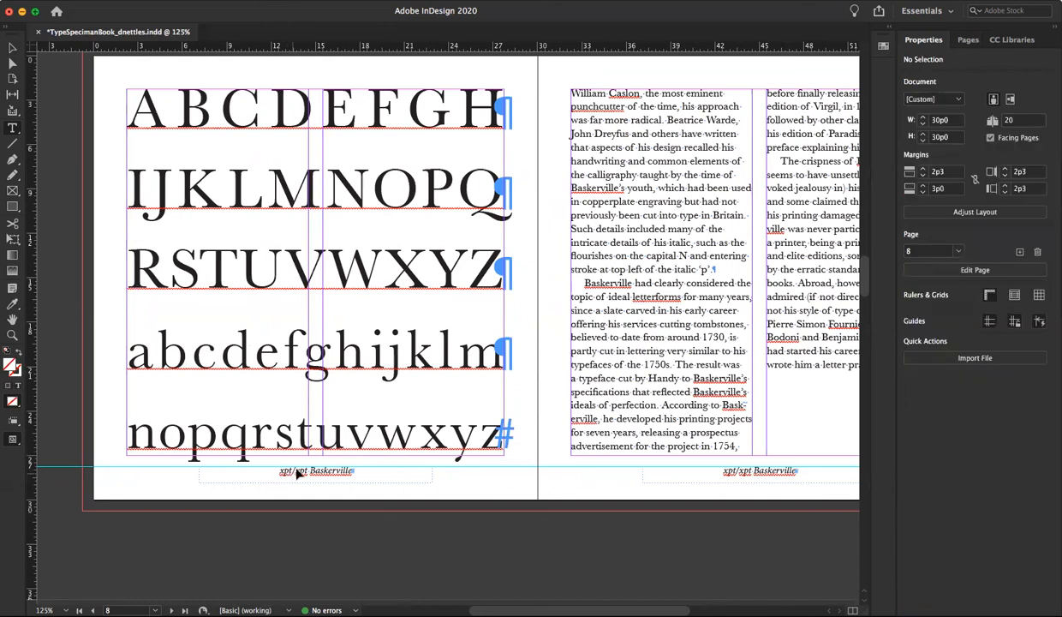
click(284, 471)
click(281, 470)
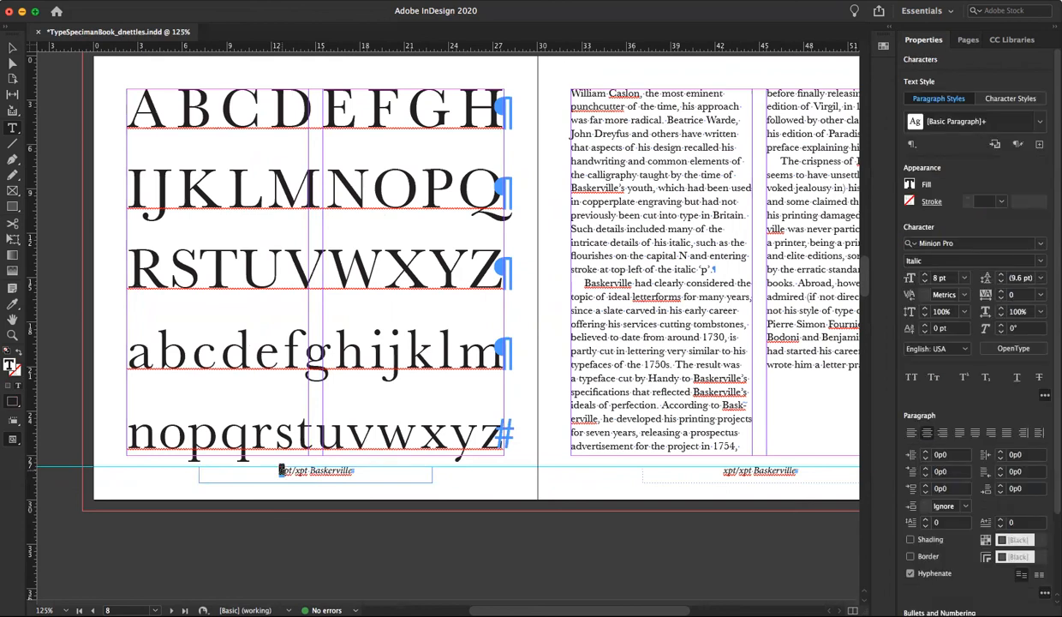
text(46)
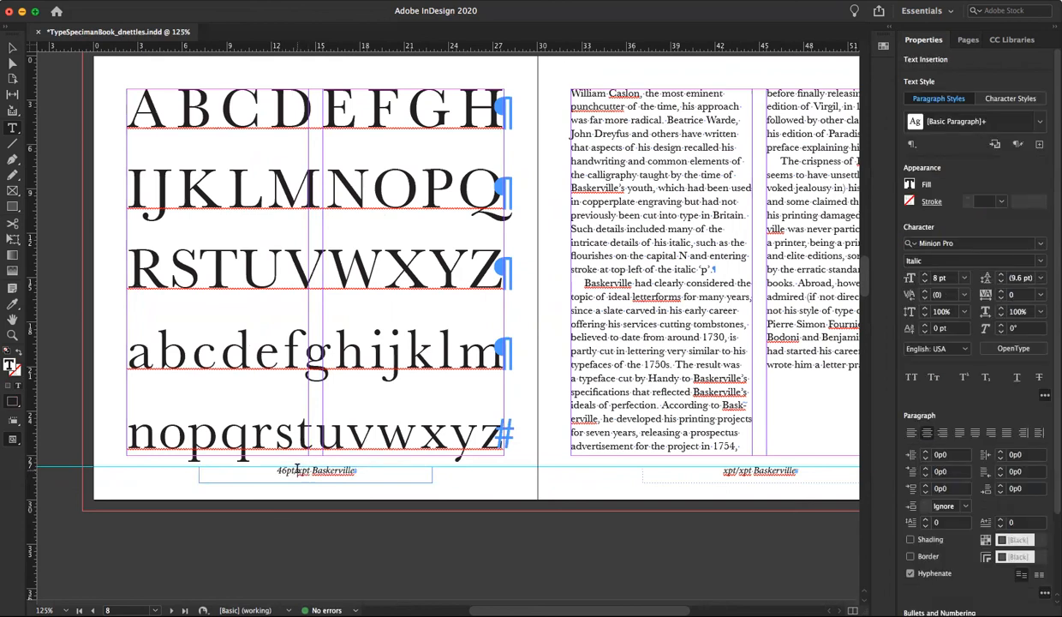
drag(297, 470, 303, 470)
text(65)
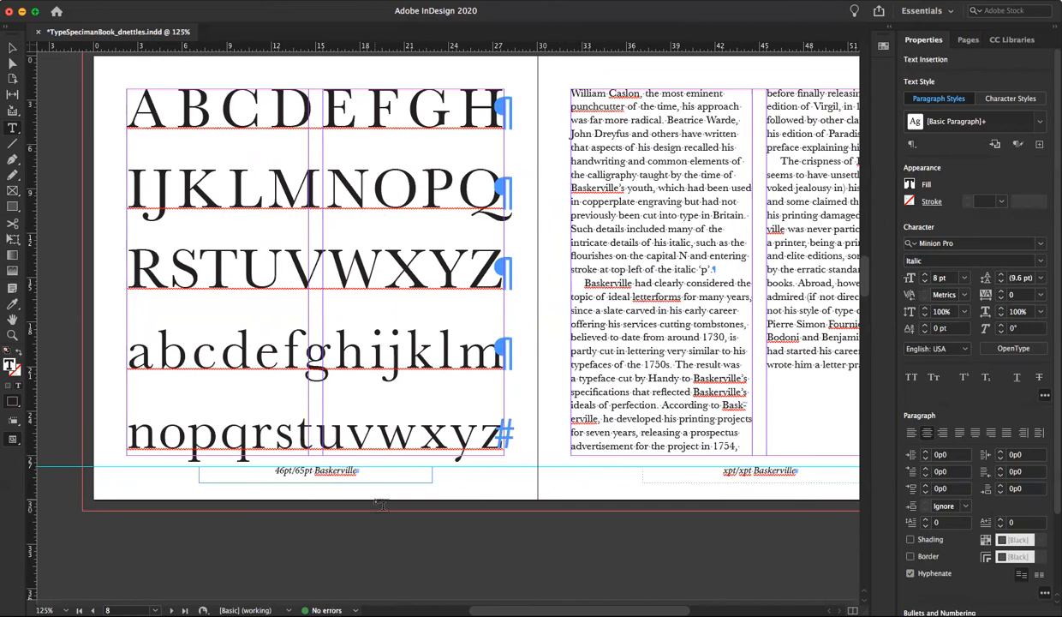
text( Roman)
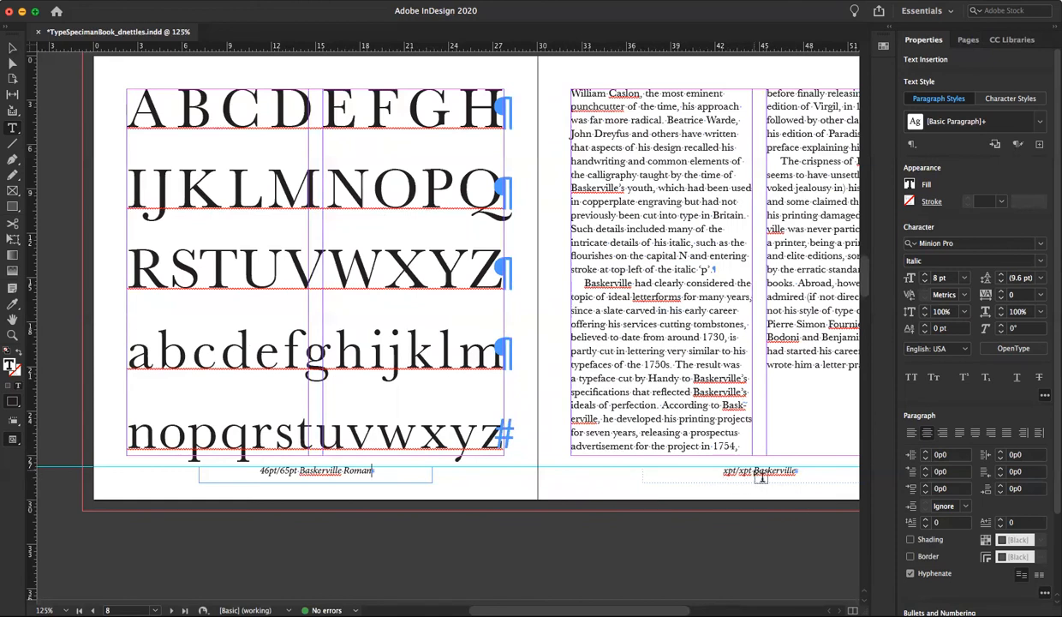
Override page 9's footer caption and change it to read "9pt/11pt Baskerville Roman"
key(super+shift+a)
click(723, 471)
click(725, 470)
key(shift+Right)
text(9)
key(shift+Right)
text(11)
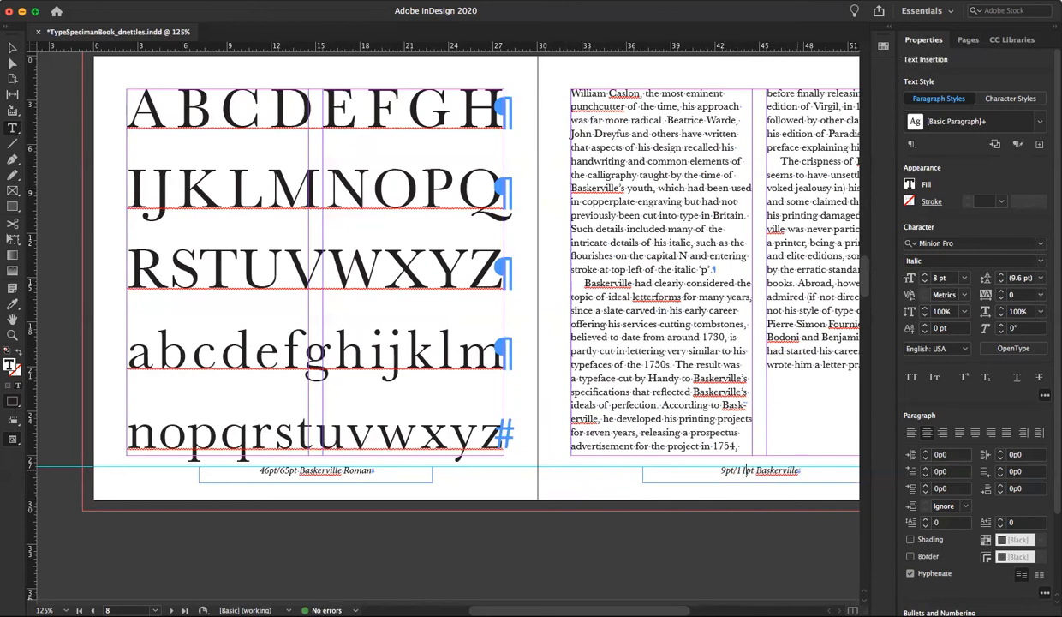
text( Roman)
Check the italic alphabet's type settings on page 10, and fill in its footer caption as "26pt/65pt"
scroll(713, 465, down, 1)
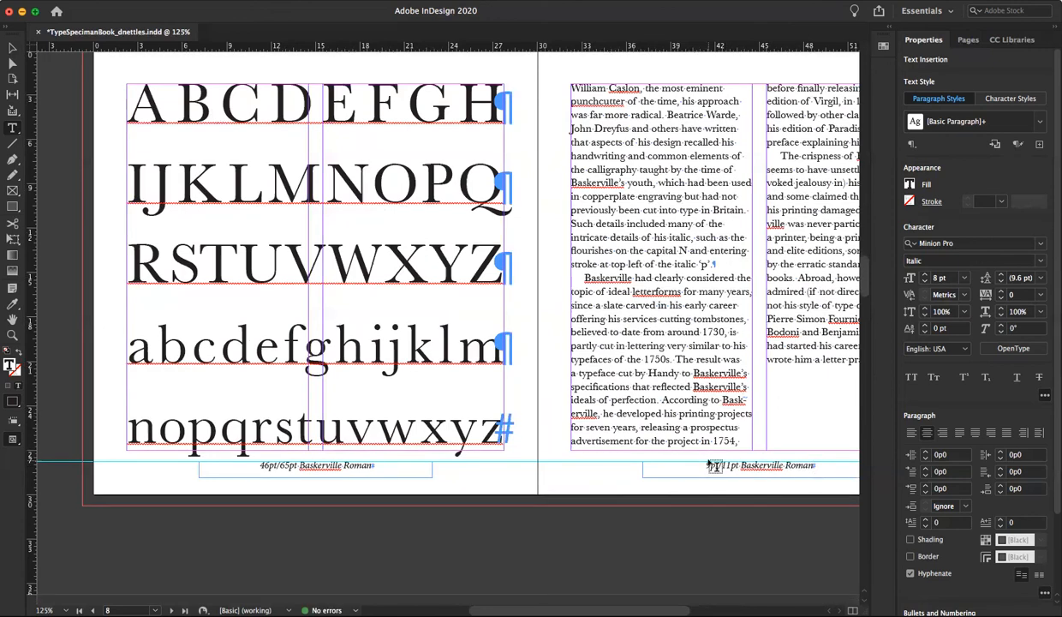
scroll(711, 465, down, 10)
scroll(710, 465, down, 3)
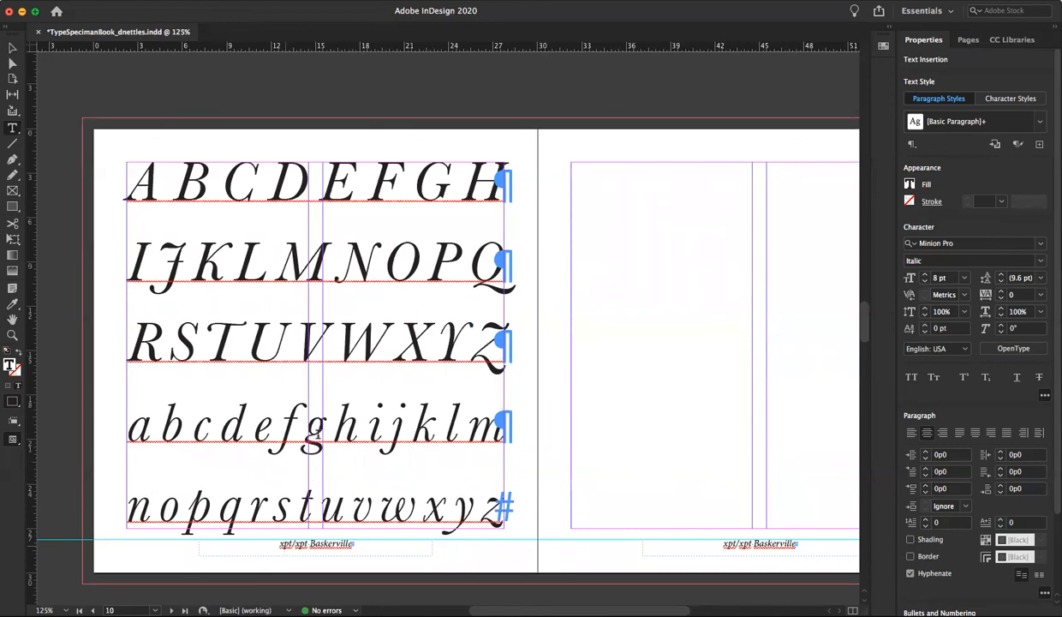
click(315, 432)
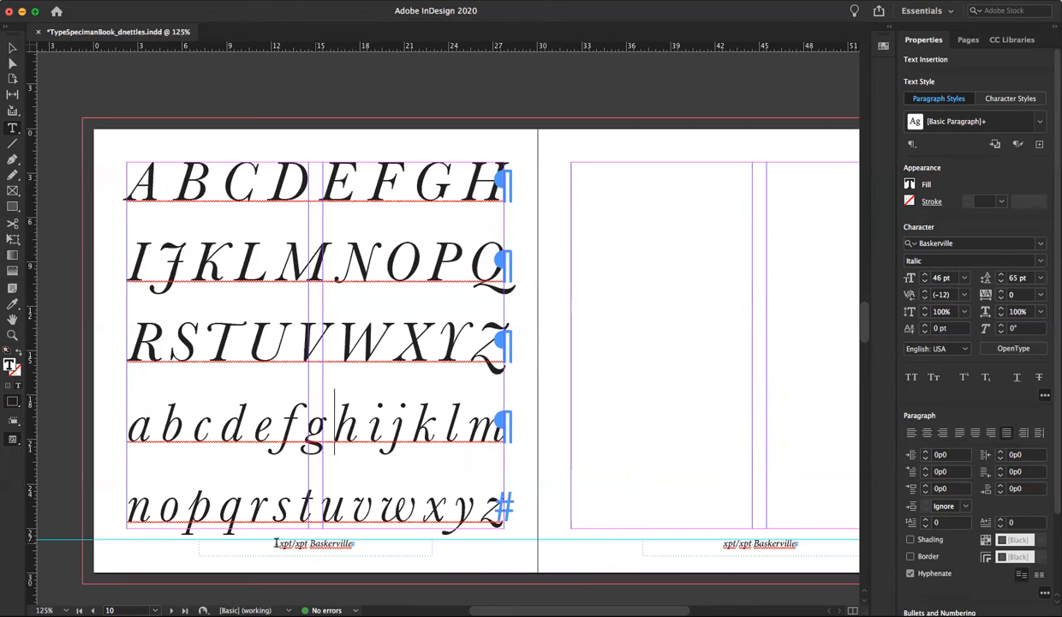
key(Escape)
drag(280, 543, 284, 543)
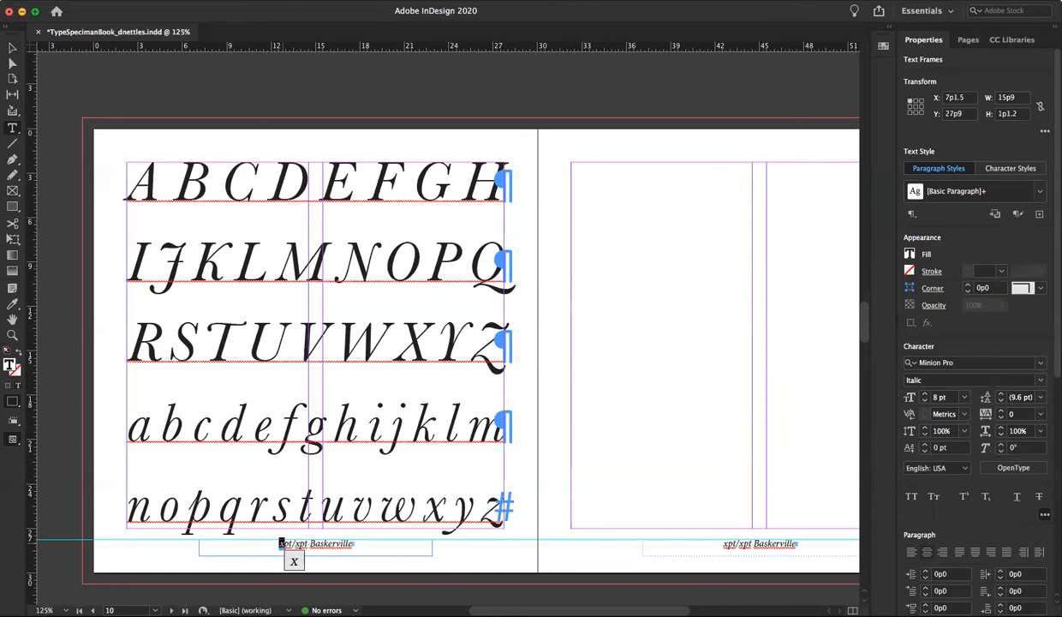
text(26)
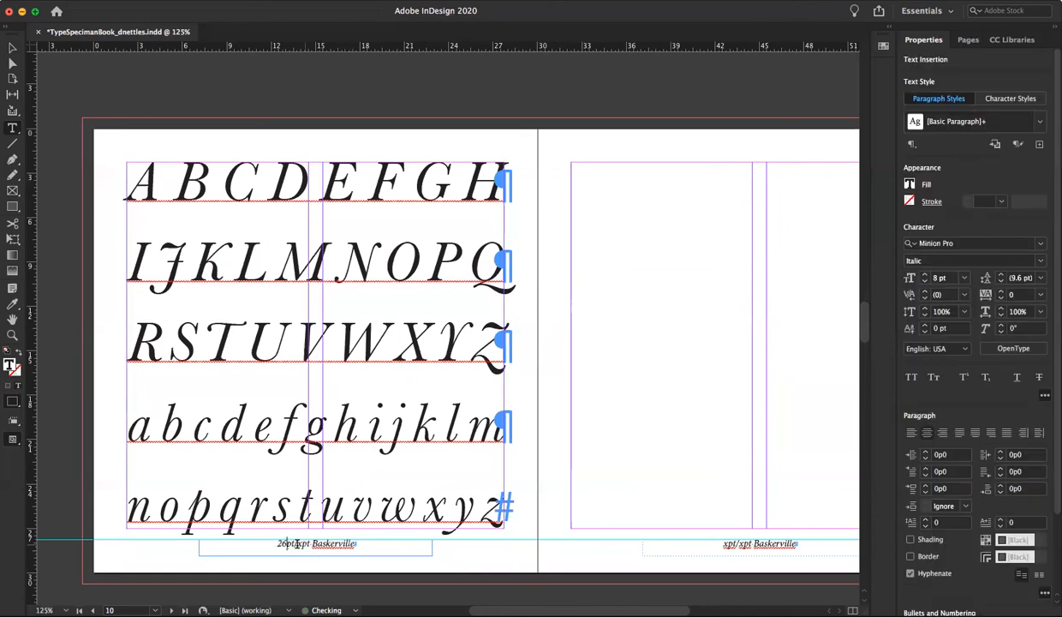
drag(295, 542, 300, 543)
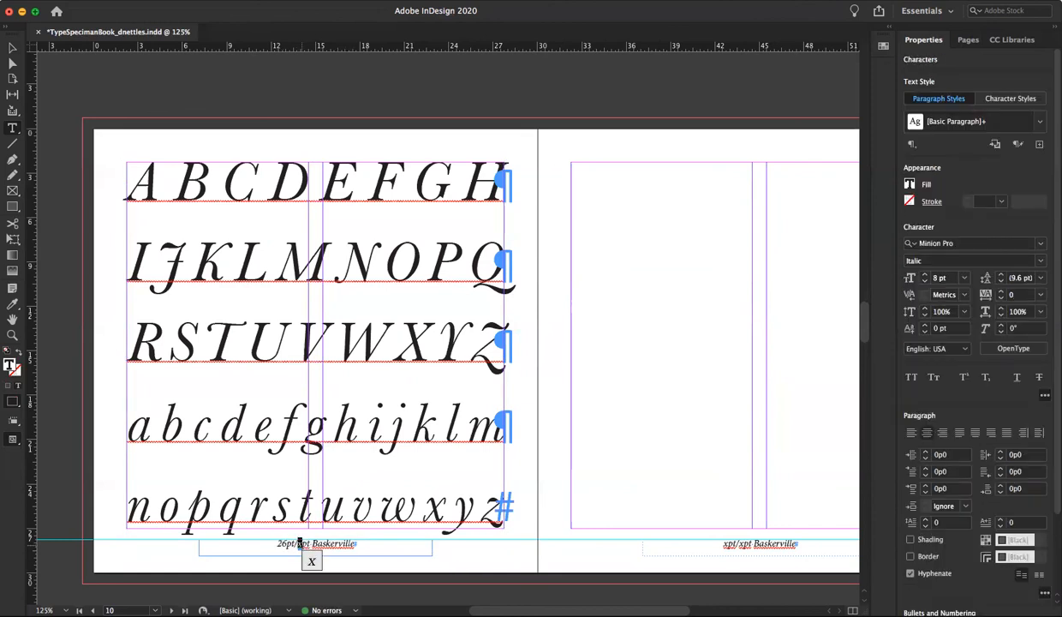
text(65)
Append "Italic" after "Baskerville" in page 10's footer caption and leave text editing
click(382, 554)
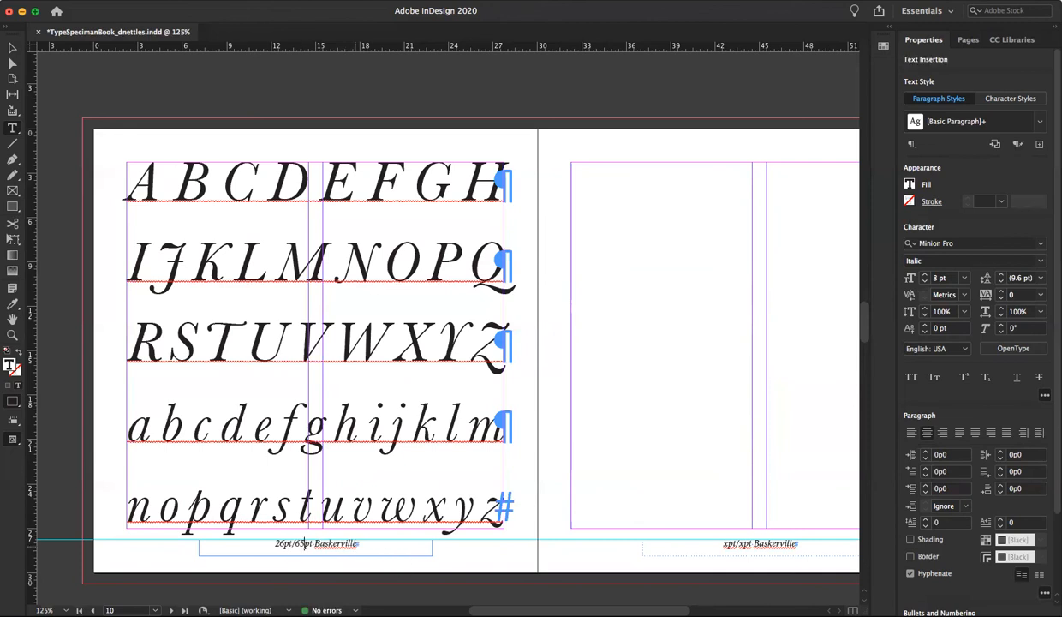
text(Italic)
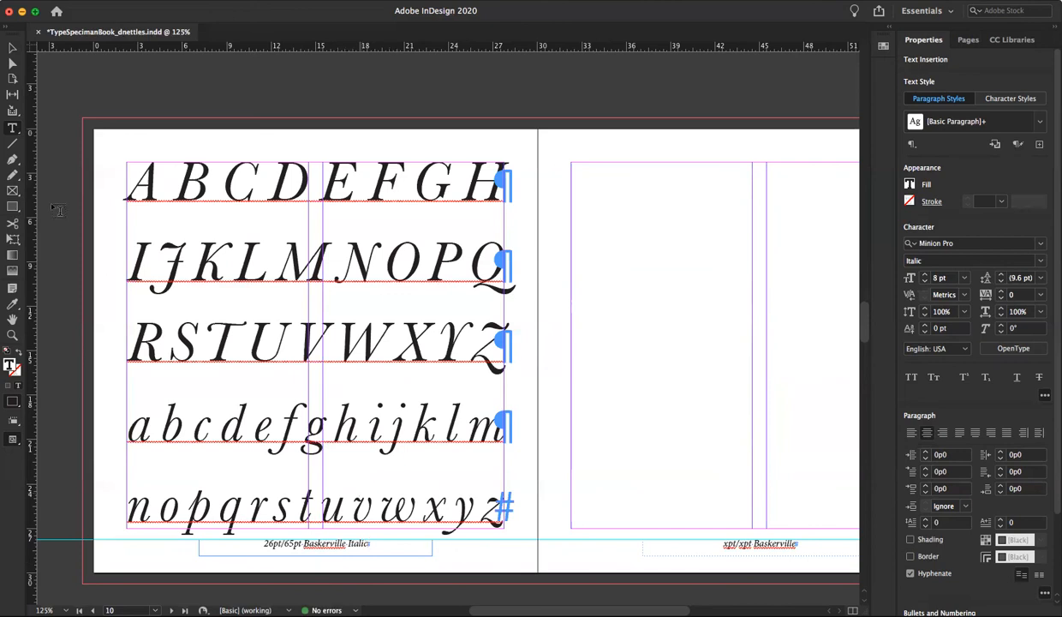
key(Escape)
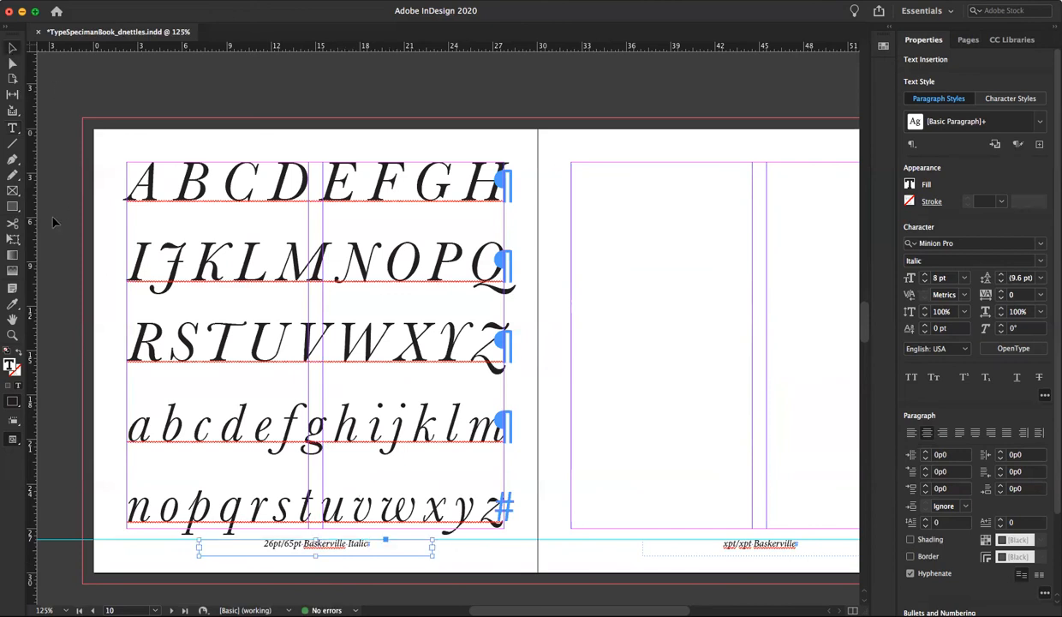
Deselect everything, switch the screen mode to Preview and look over the captions on pages 8 to 10
click(47, 287)
click(13, 441)
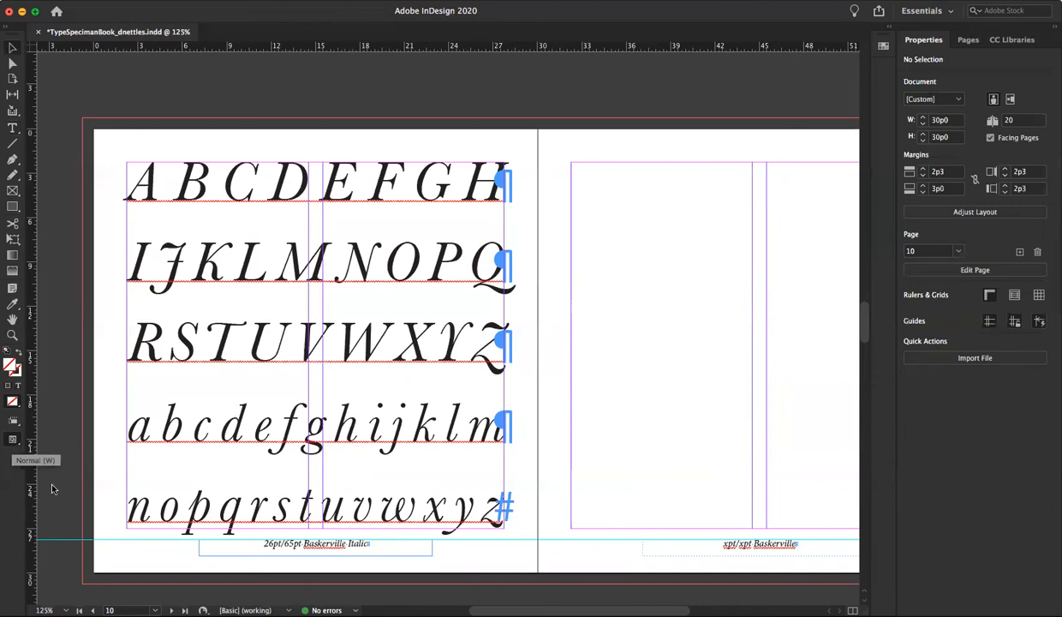
click(55, 471)
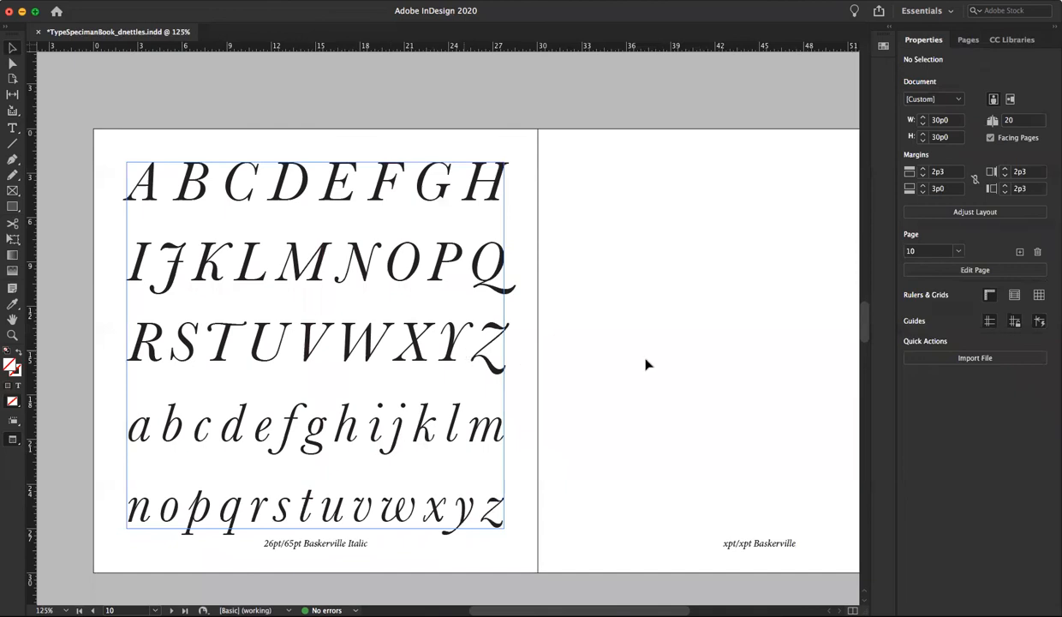
scroll(646, 364, down, 1)
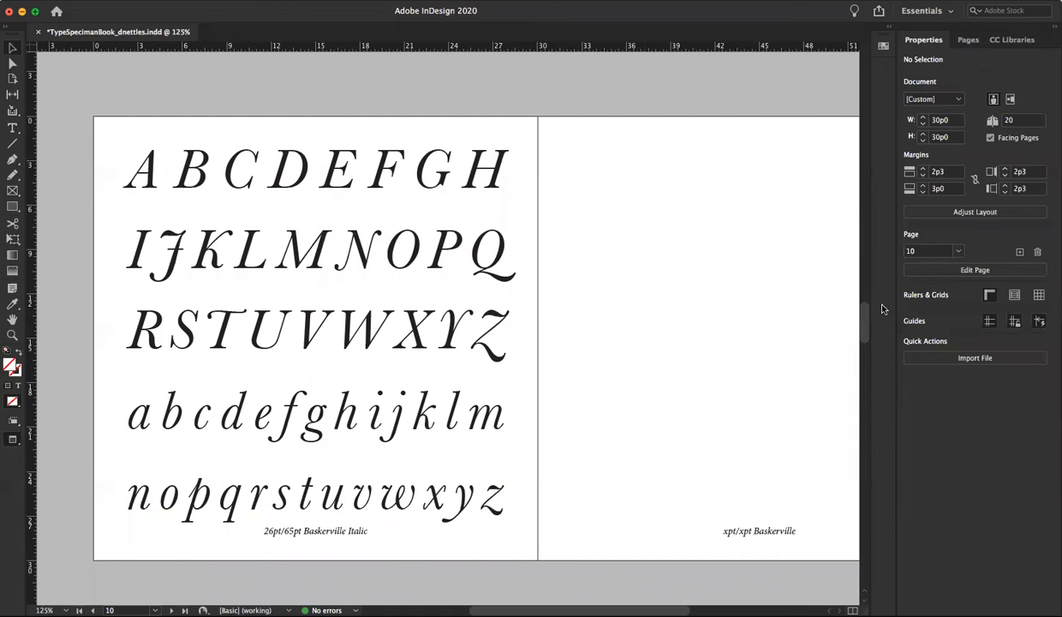
drag(862, 299, 859, 280)
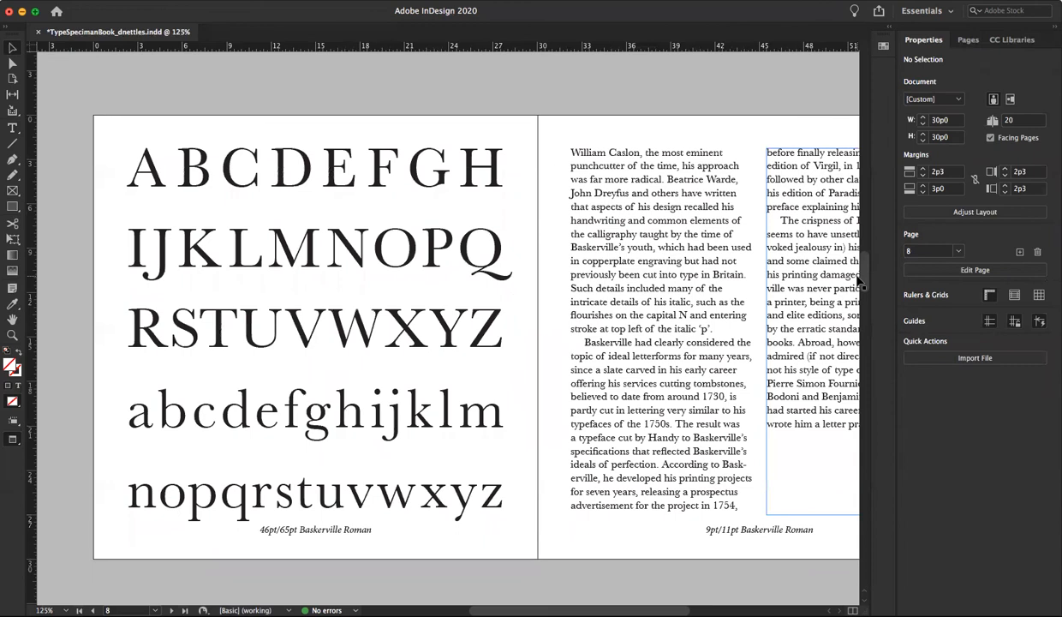